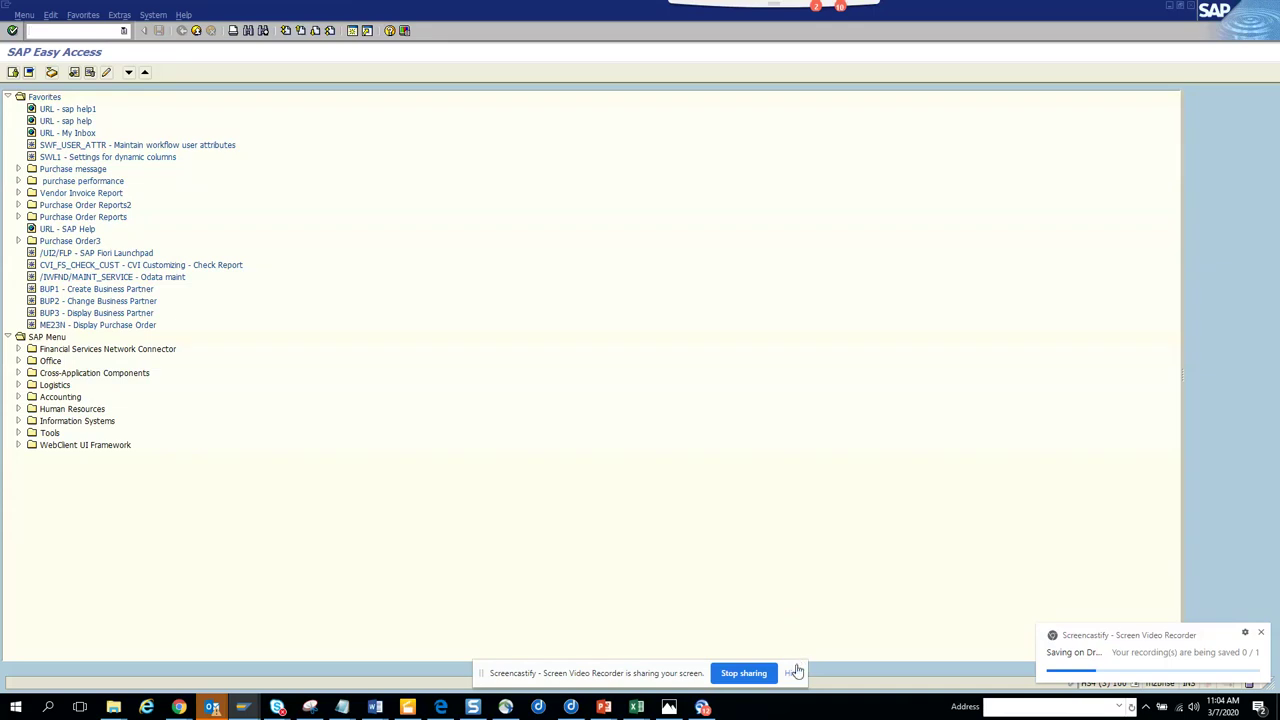
left_click(792, 673)
left_click(1258, 636)
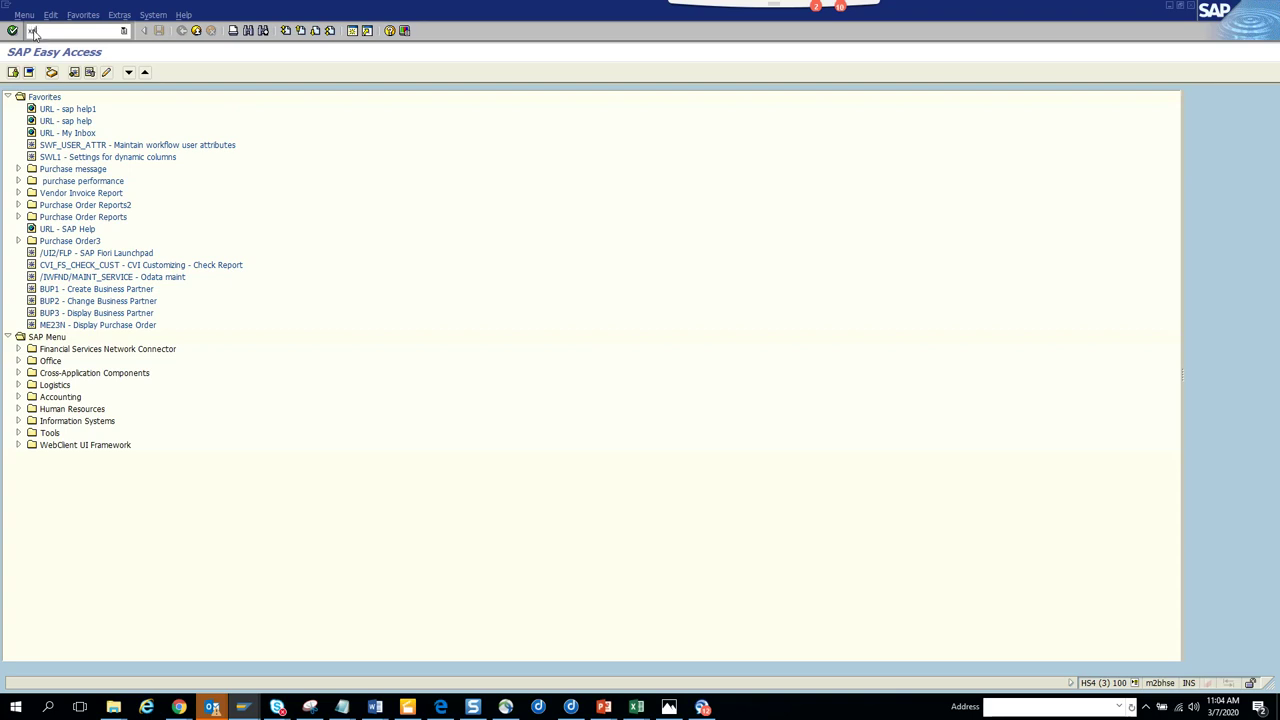
Start customer mass maintenance with transaction XD99 and show its list of selectable fields
type("xd99")
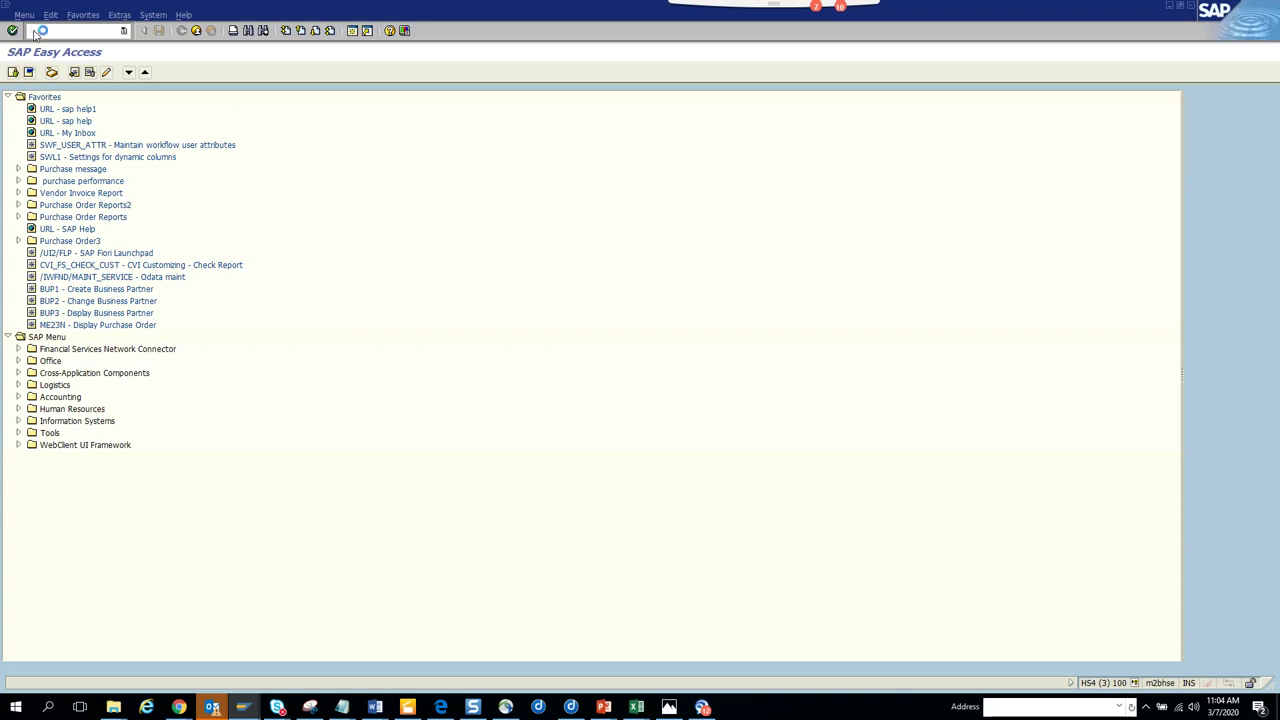
key("Return")
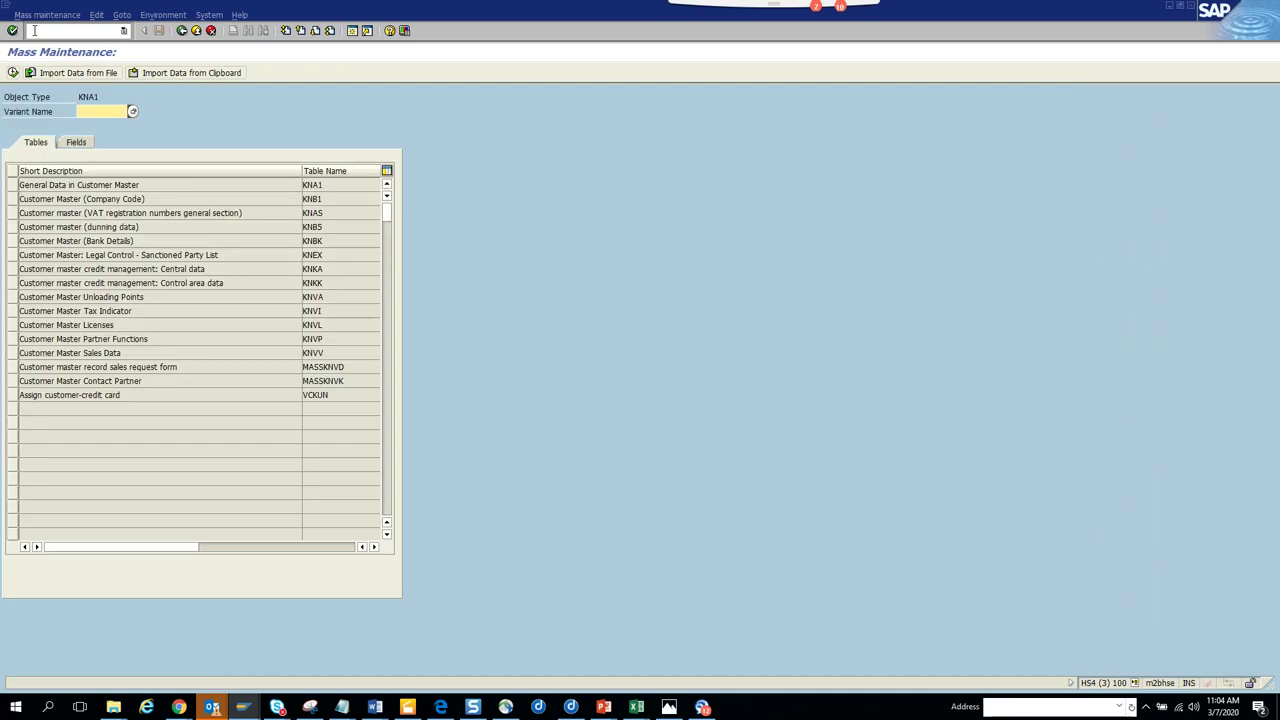
left_click(76, 143)
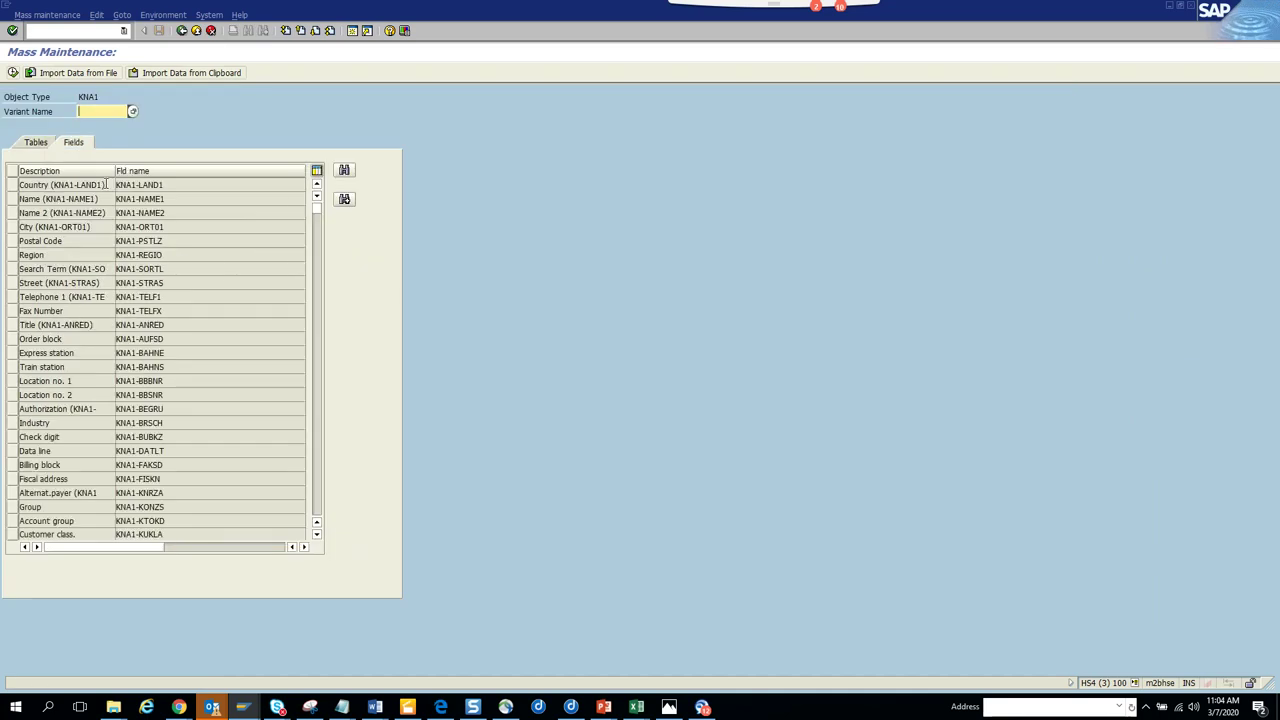
Find the field zterm, select Payt Terms (KNB1-ZTERM), and execute to reach the restriction of records to be changed
left_click(344, 171)
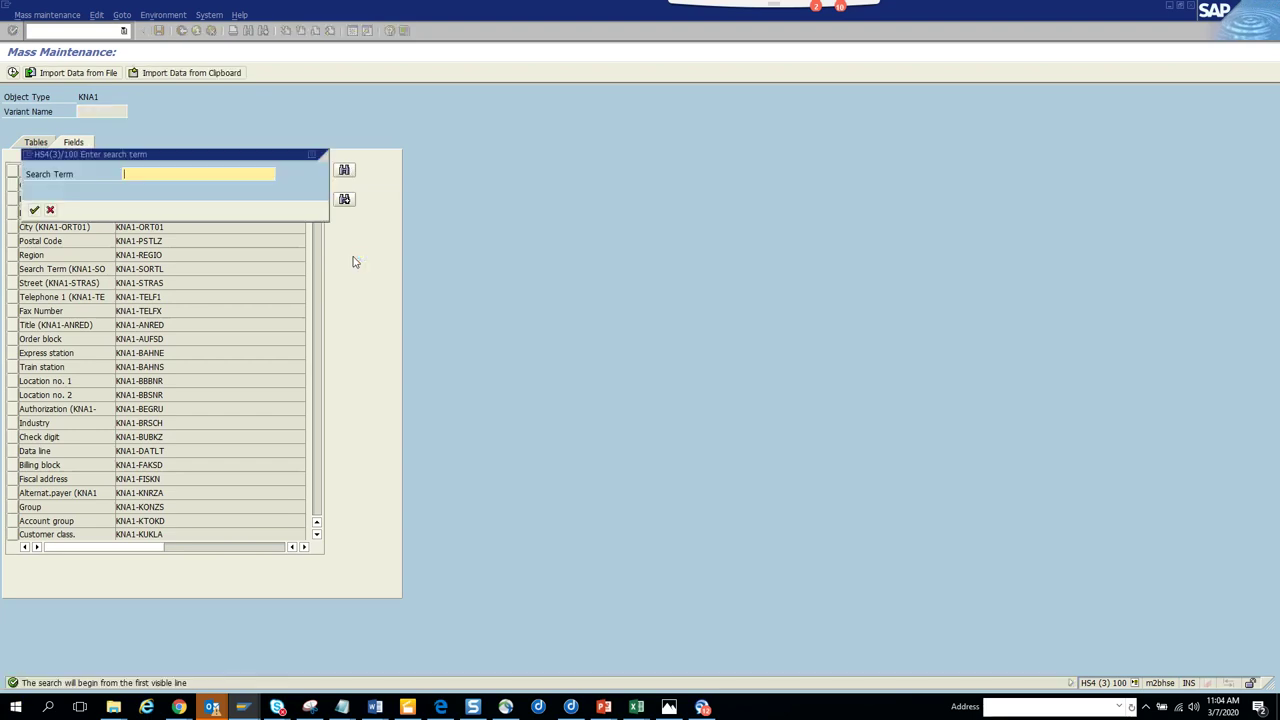
type("zterm")
key("Return")
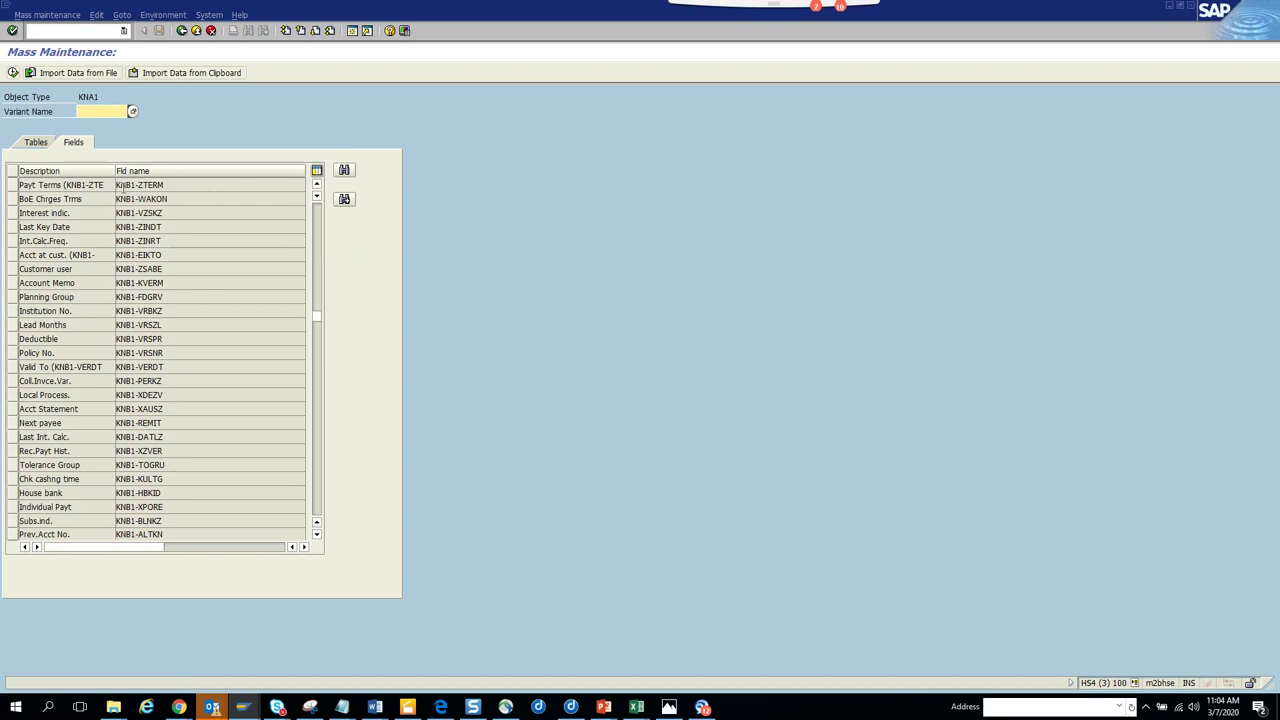
left_click(12, 185)
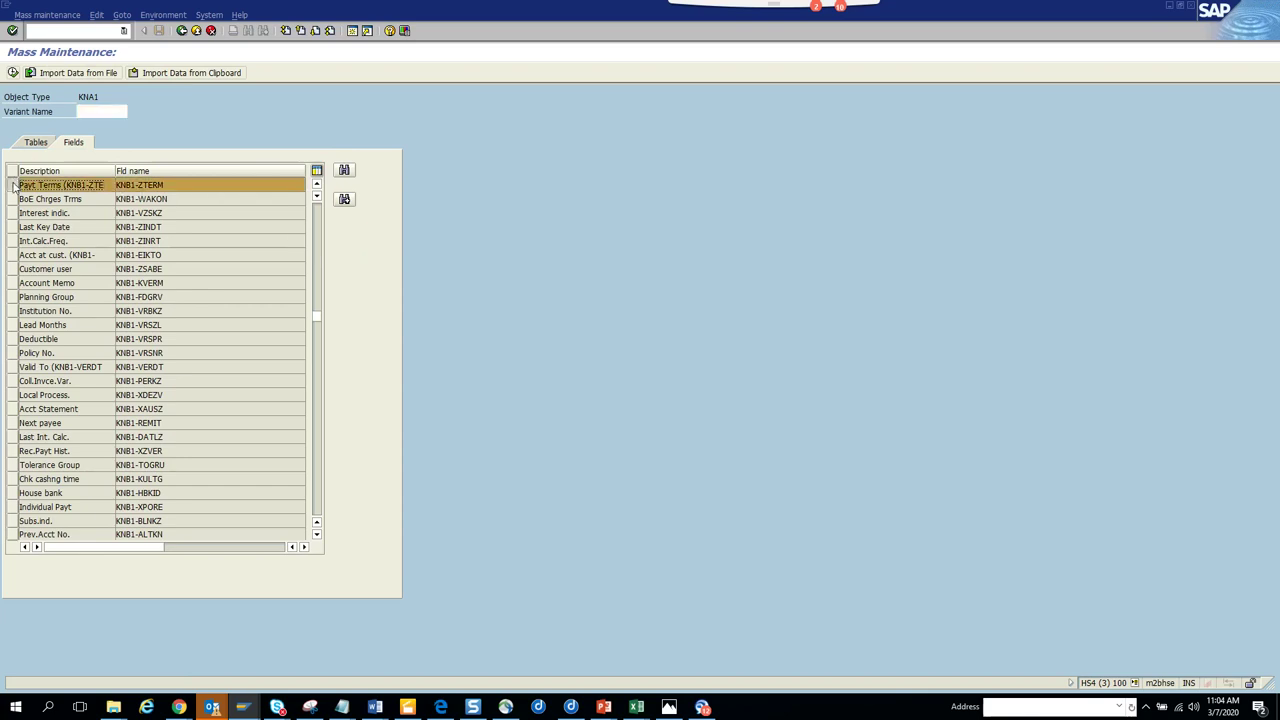
left_click(13, 72)
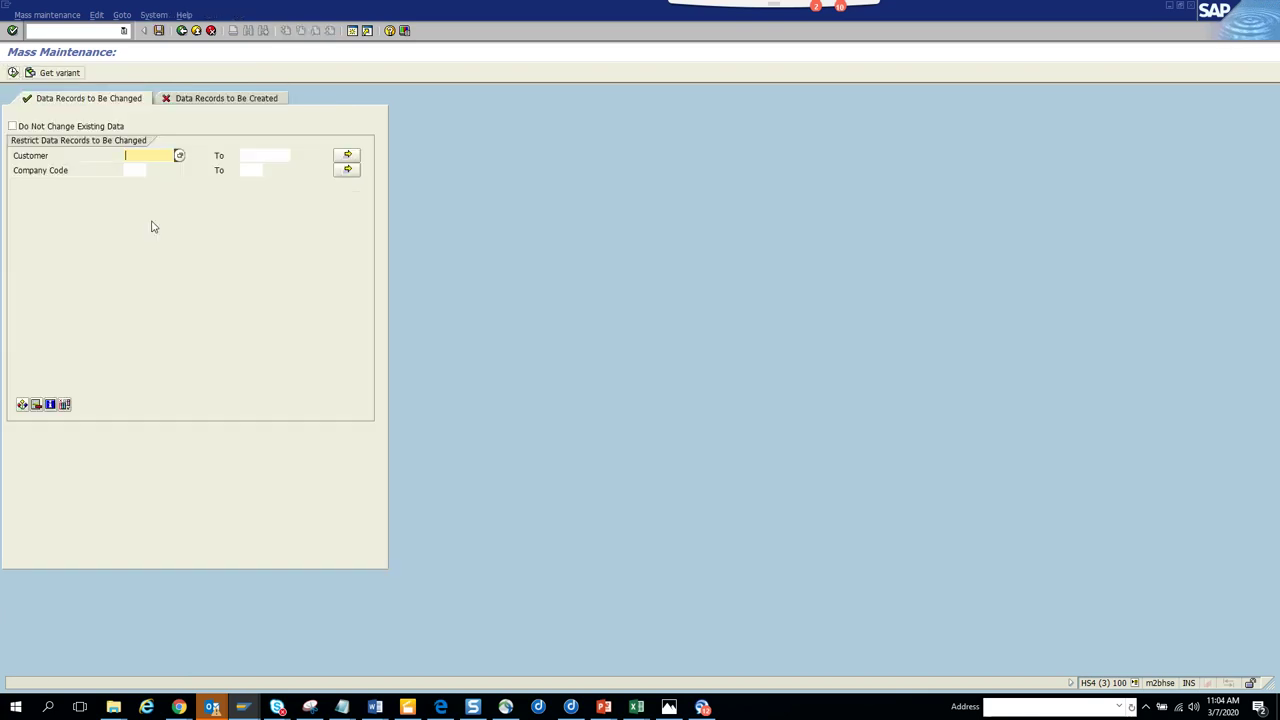
Start transaction SE16 in a new session and display the entries of table KNB1 without selection restrictions
left_click(360, 31)
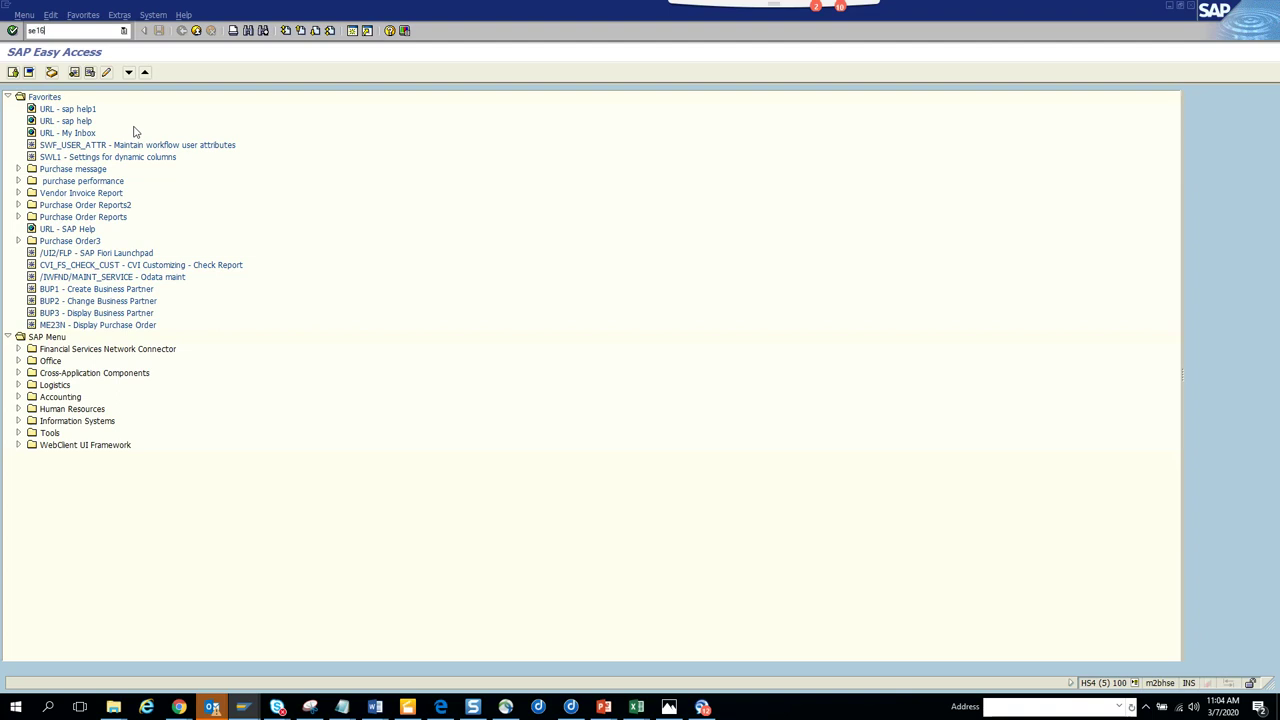
type("se16")
key("Return")
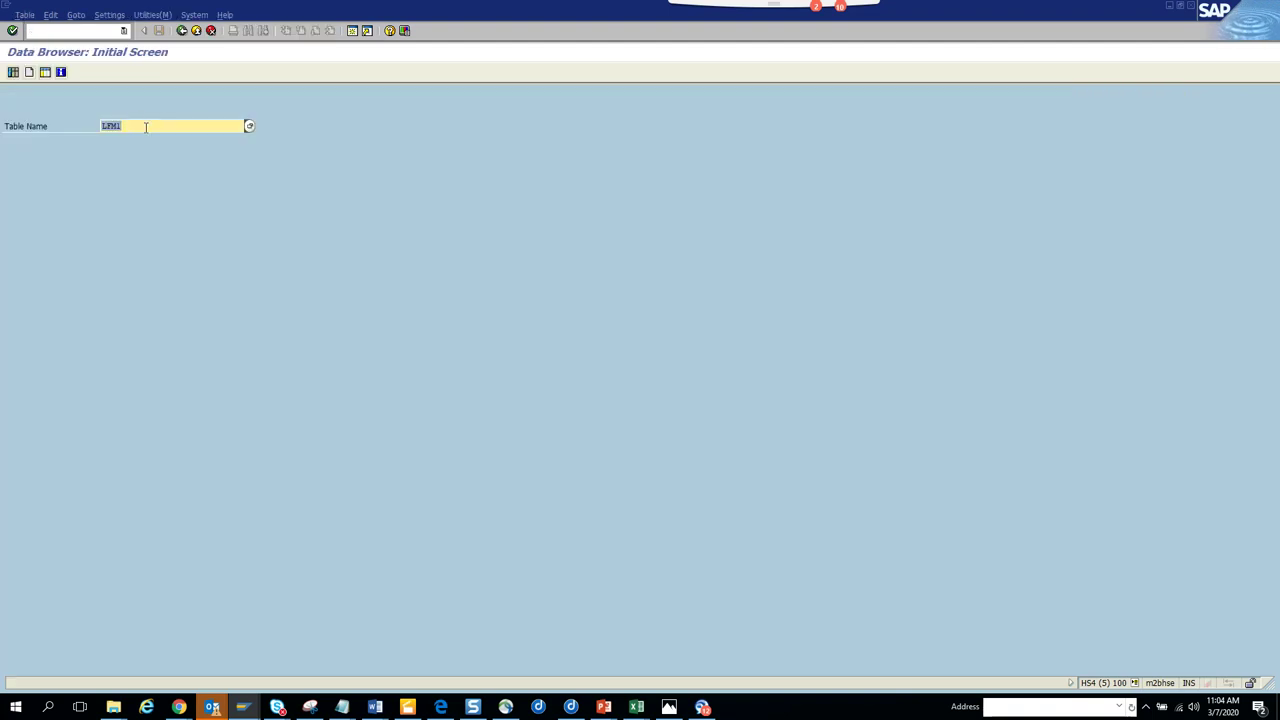
type("knb1")
key("Return")
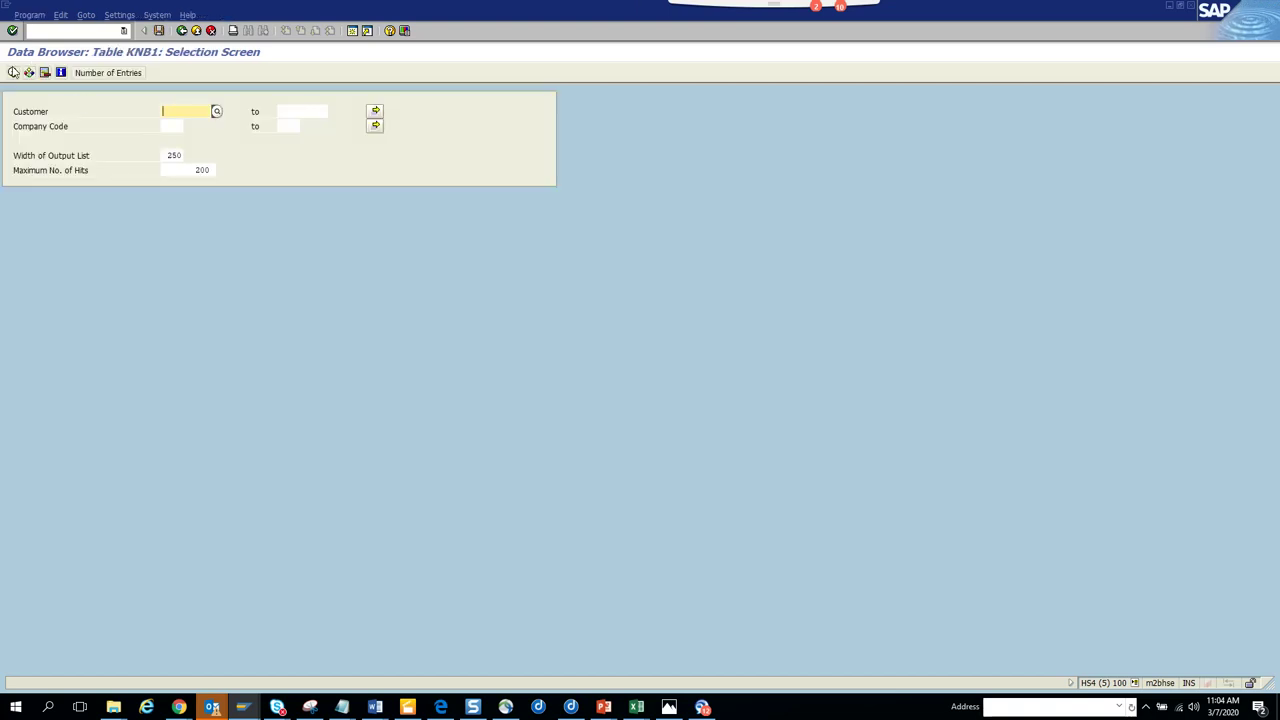
left_click(13, 72)
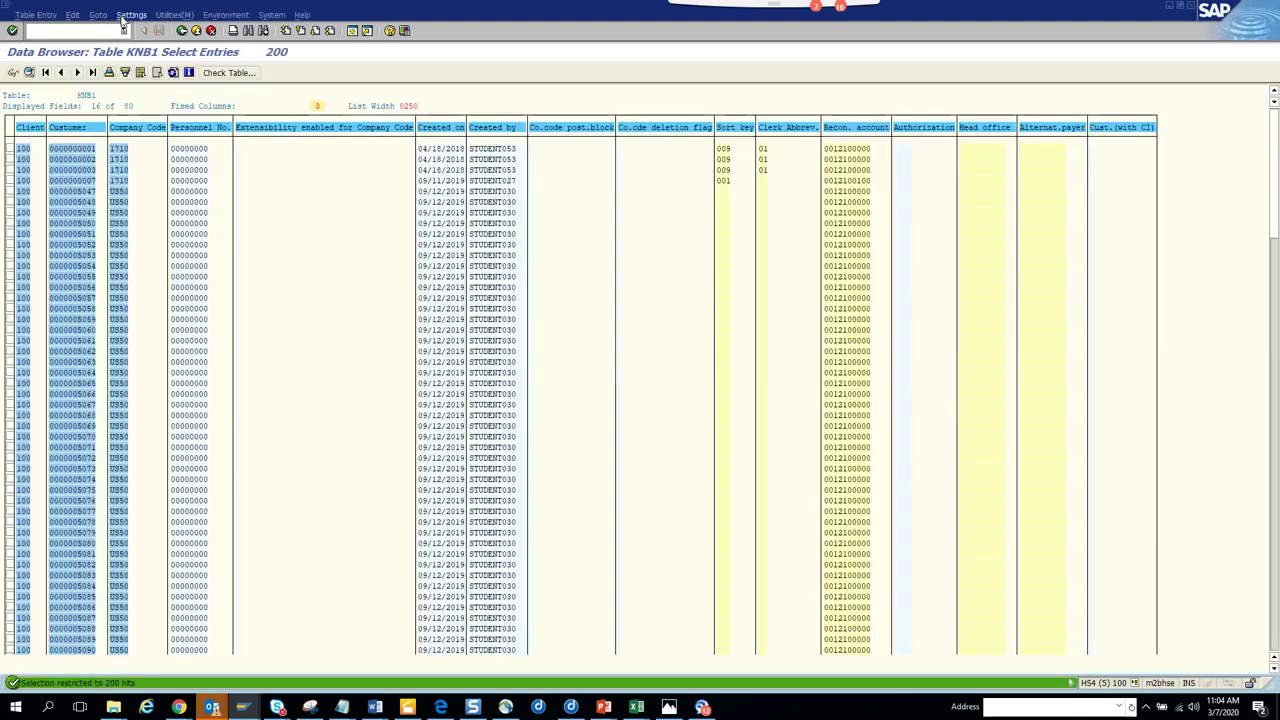
In the KNB1 column selection, deselect all fields and include only KUNNR (Customer)
left_click(124, 16)
mouse_move(150, 30)
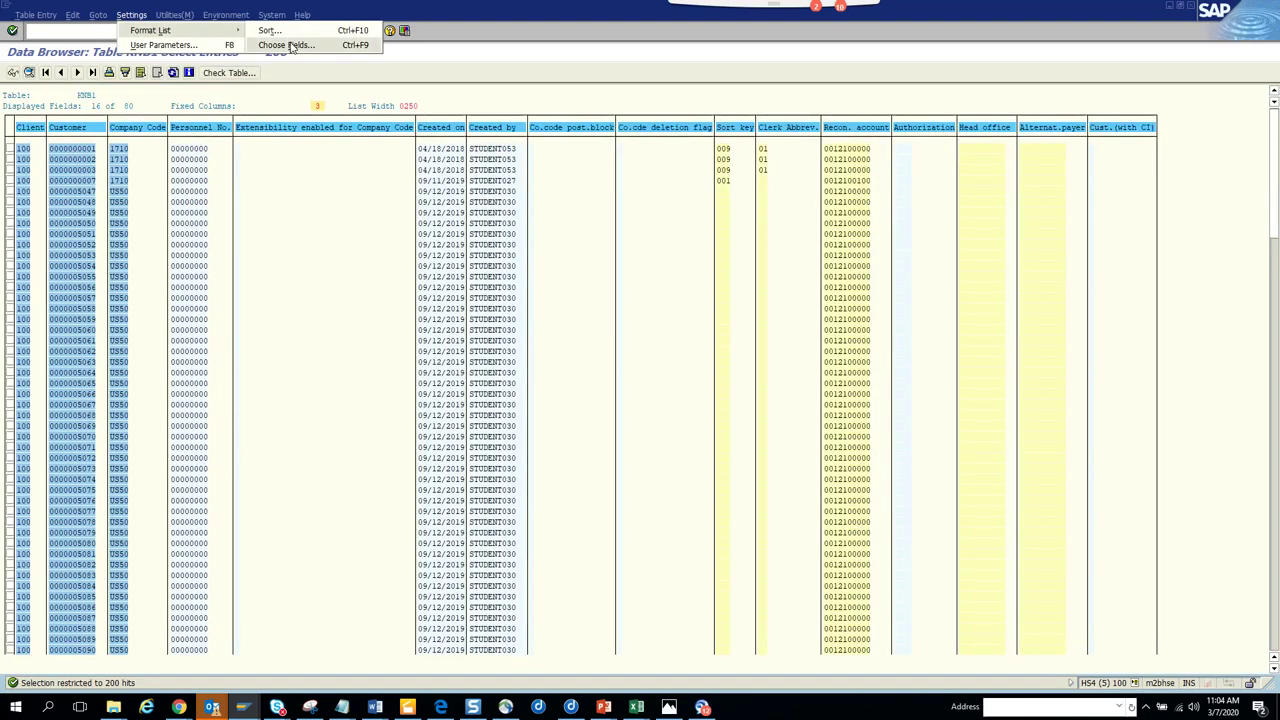
left_click(285, 43)
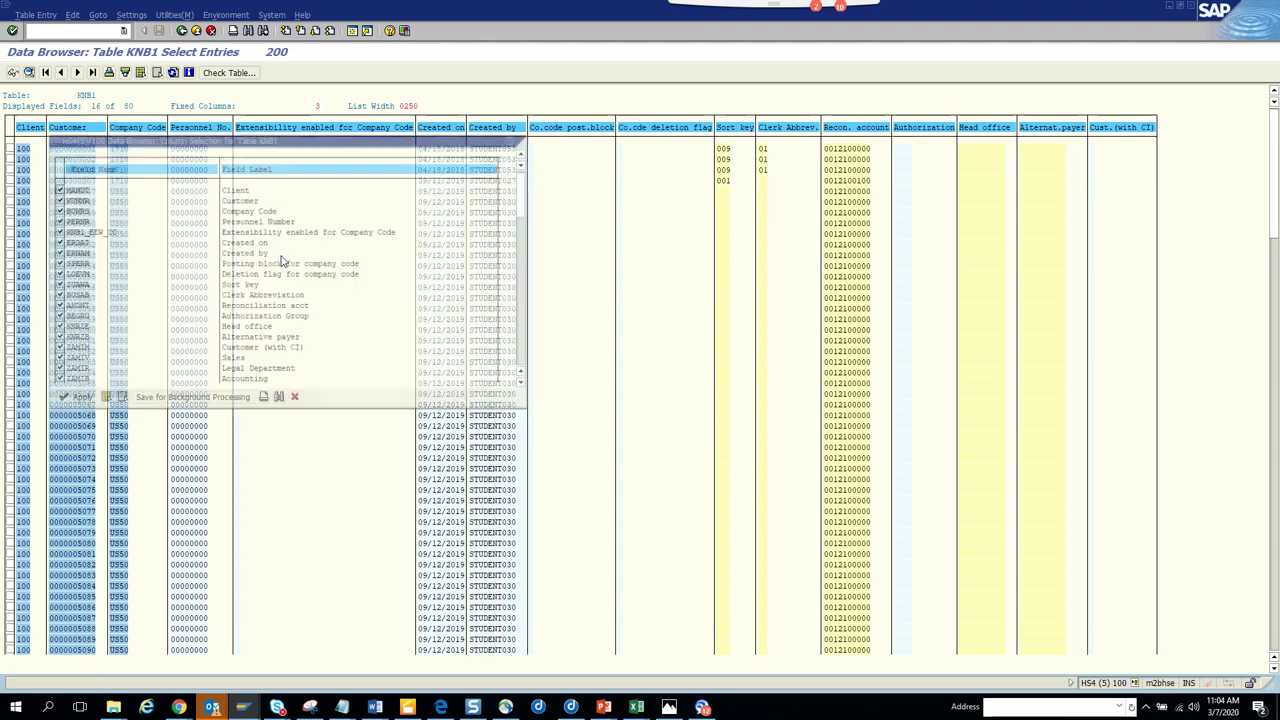
left_click(119, 398)
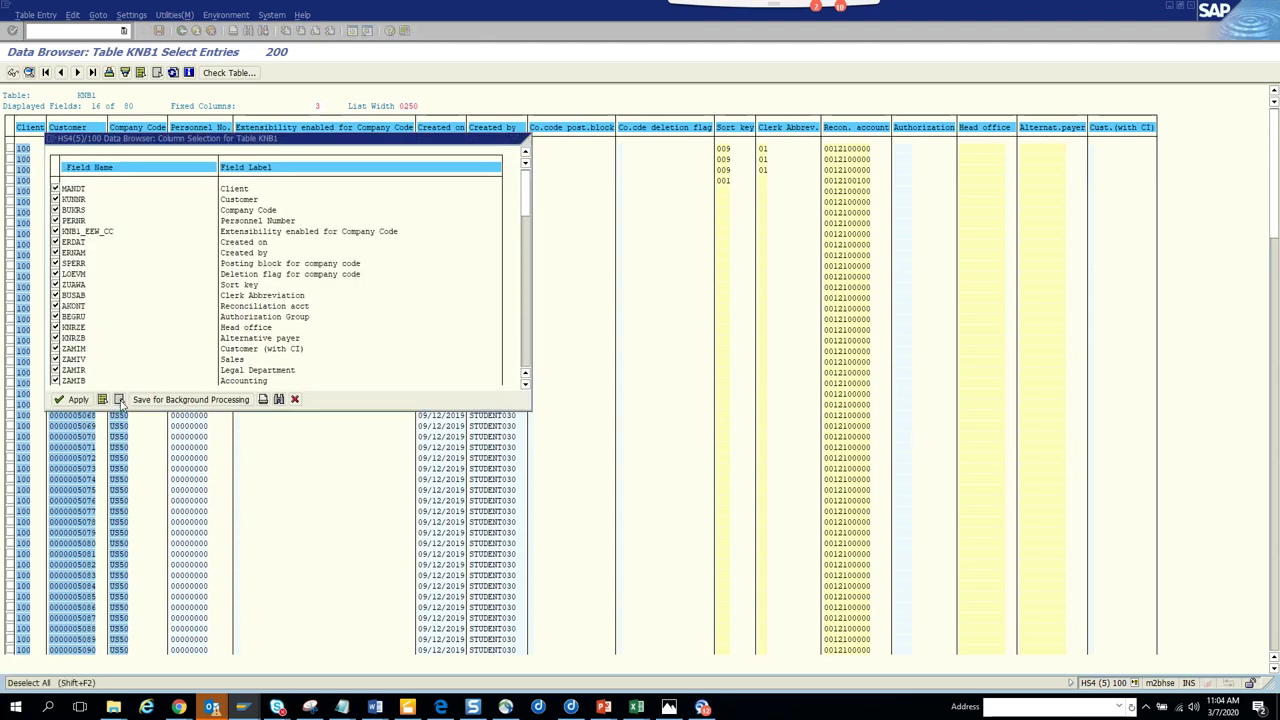
left_click(55, 200)
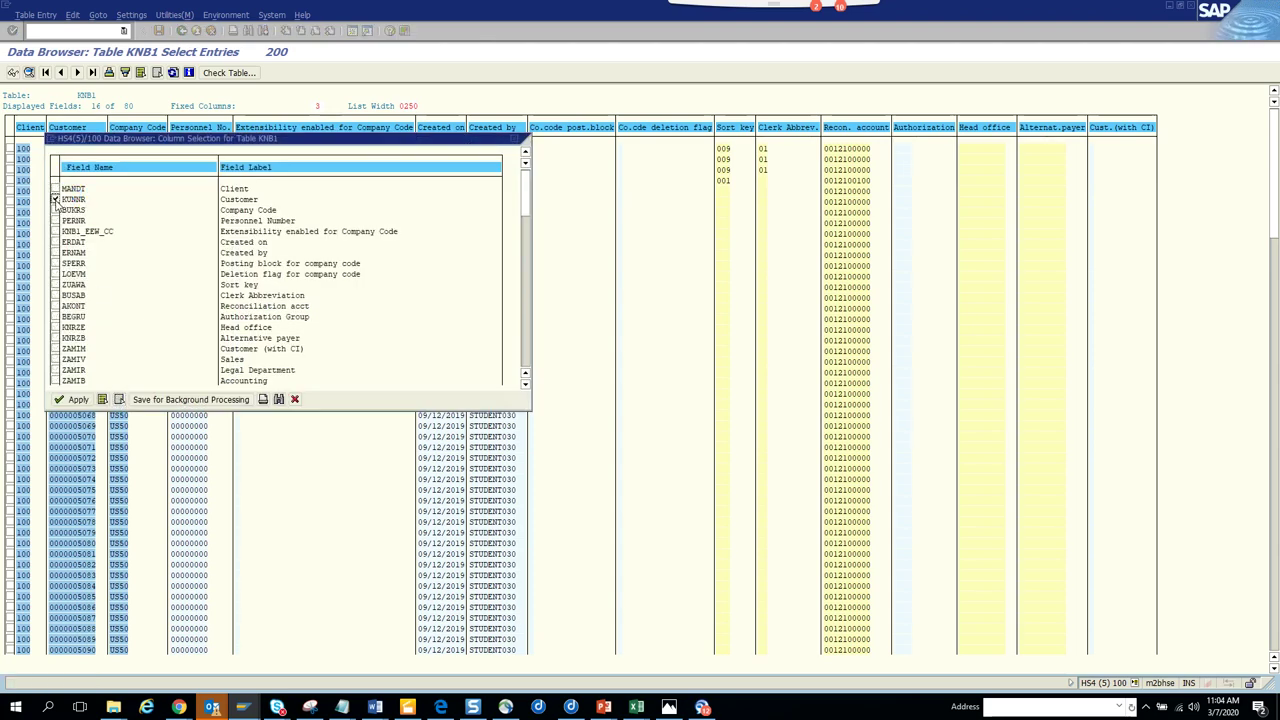
Find zterm in the column selection and include the ZTERM (Payment Terms) and KVERM (Account Memo) fields
left_click(279, 399)
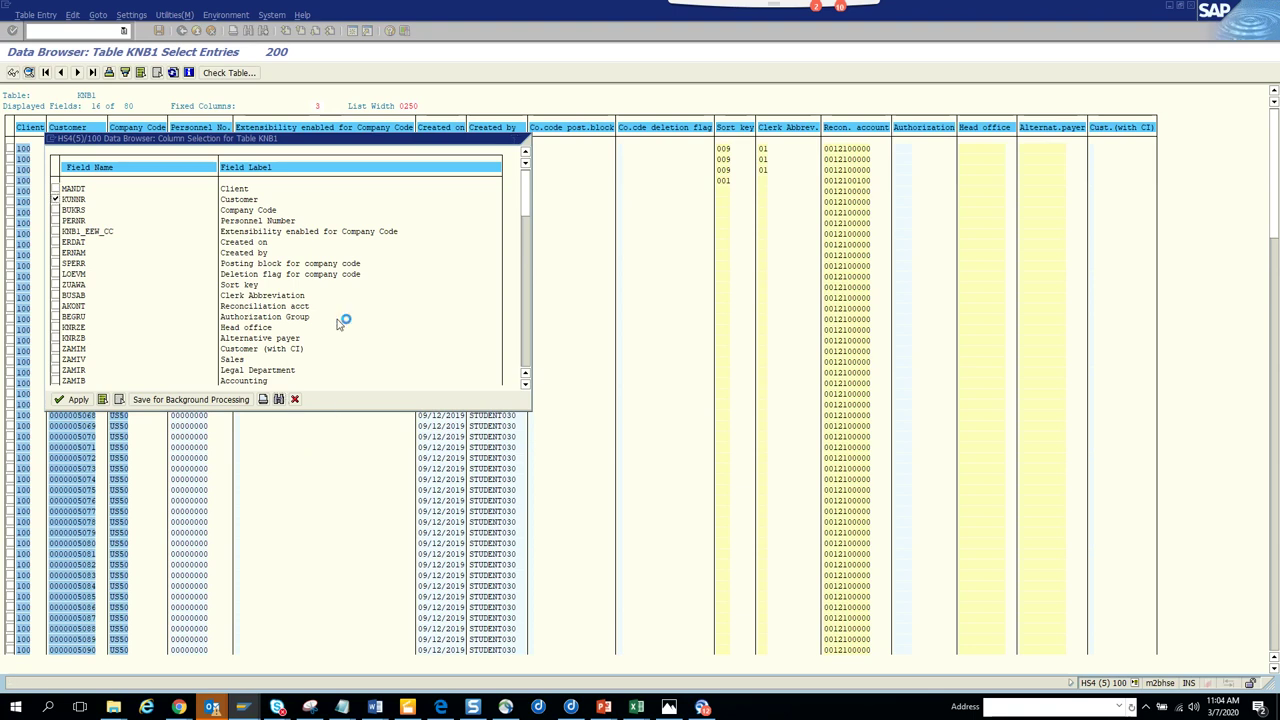
type("zterm")
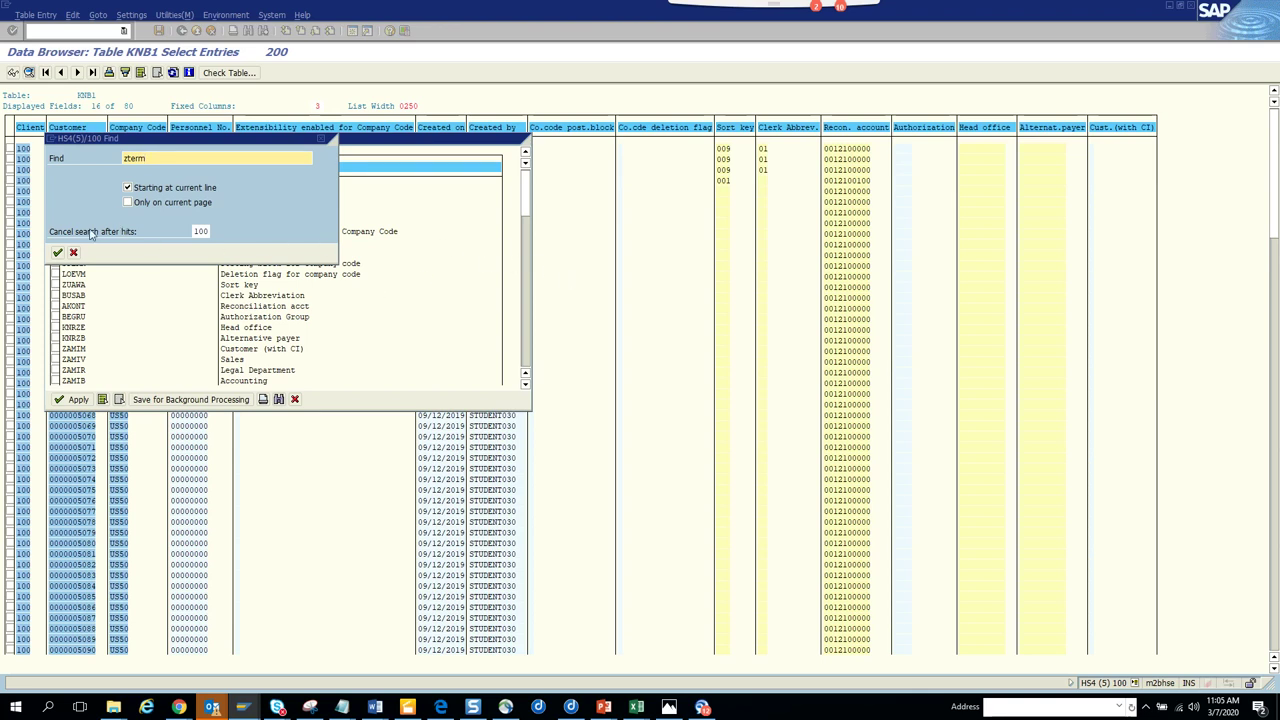
left_click(57, 252)
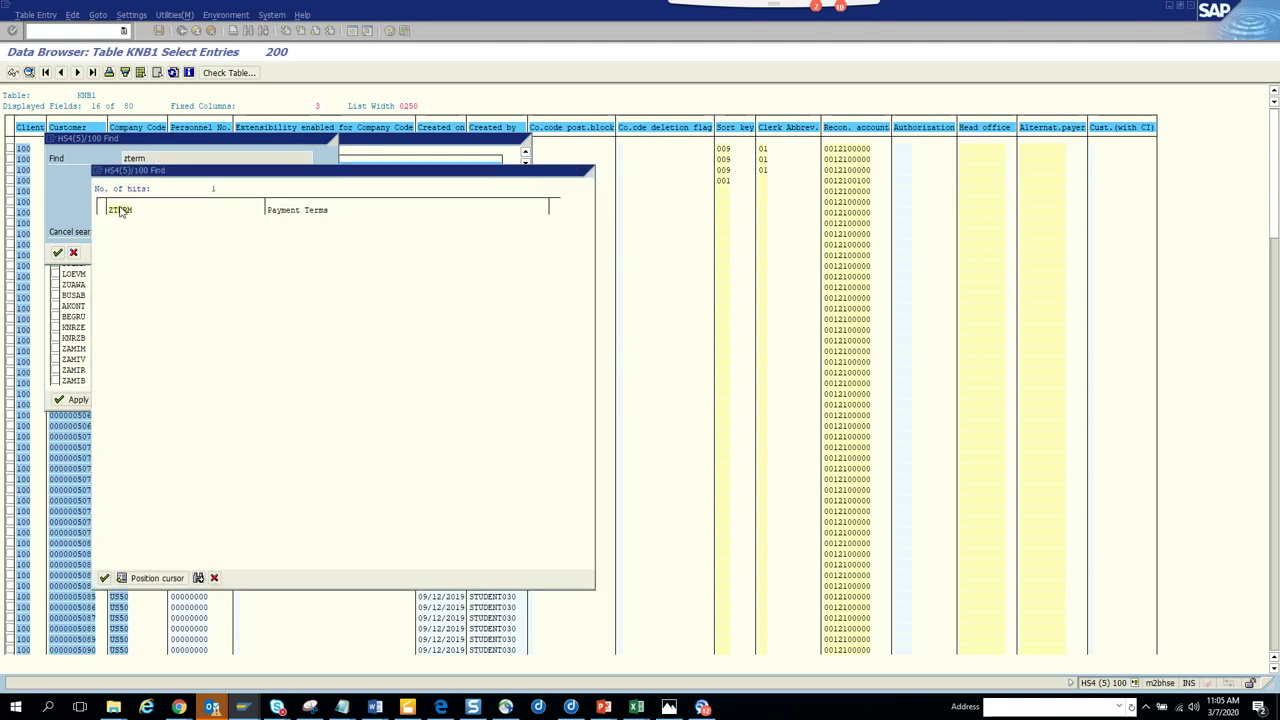
double_click(121, 210)
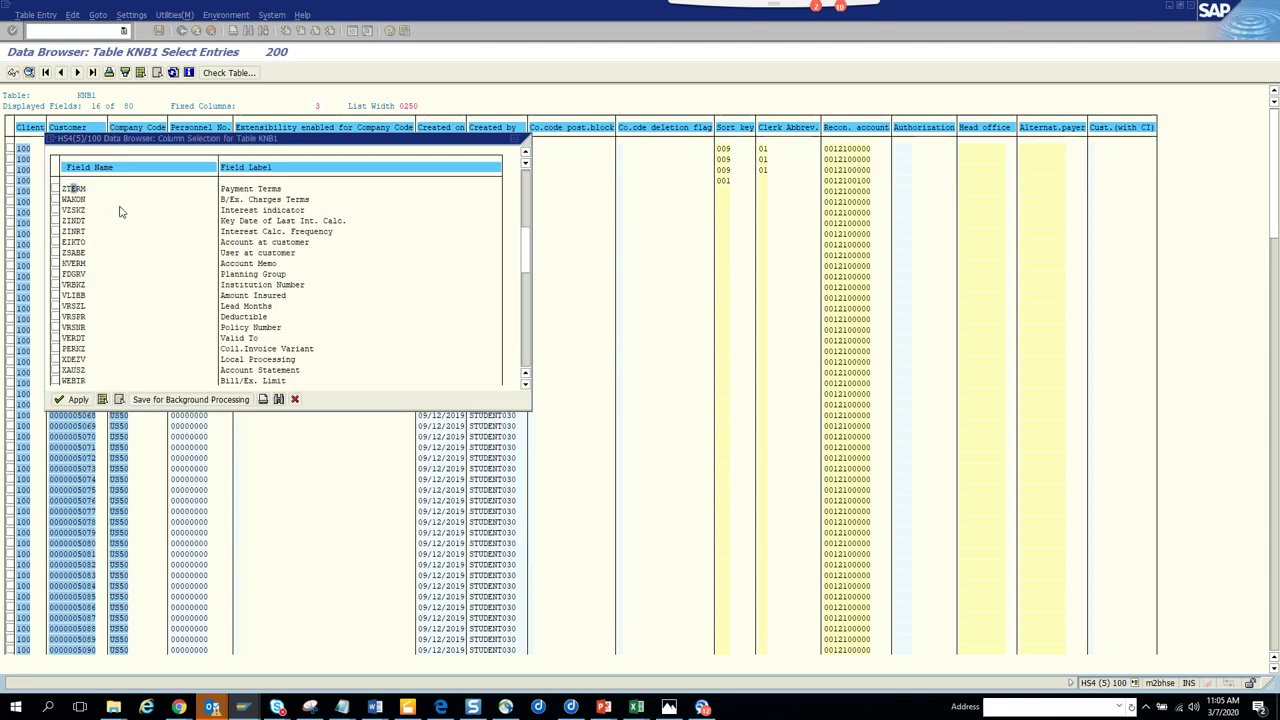
left_click(55, 190)
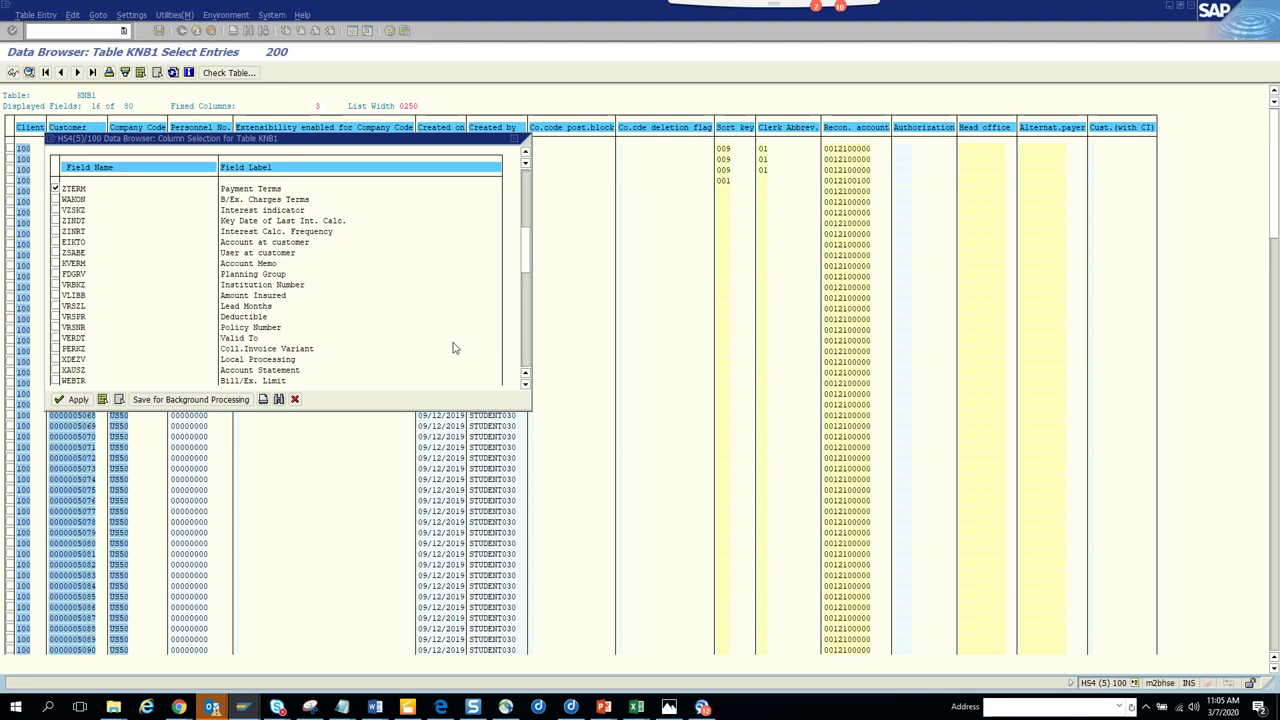
left_click(56, 264)
Find block in the column selection, include NODEL (CoCd deletion block), and apply the chosen columns to the list
left_click(525, 358)
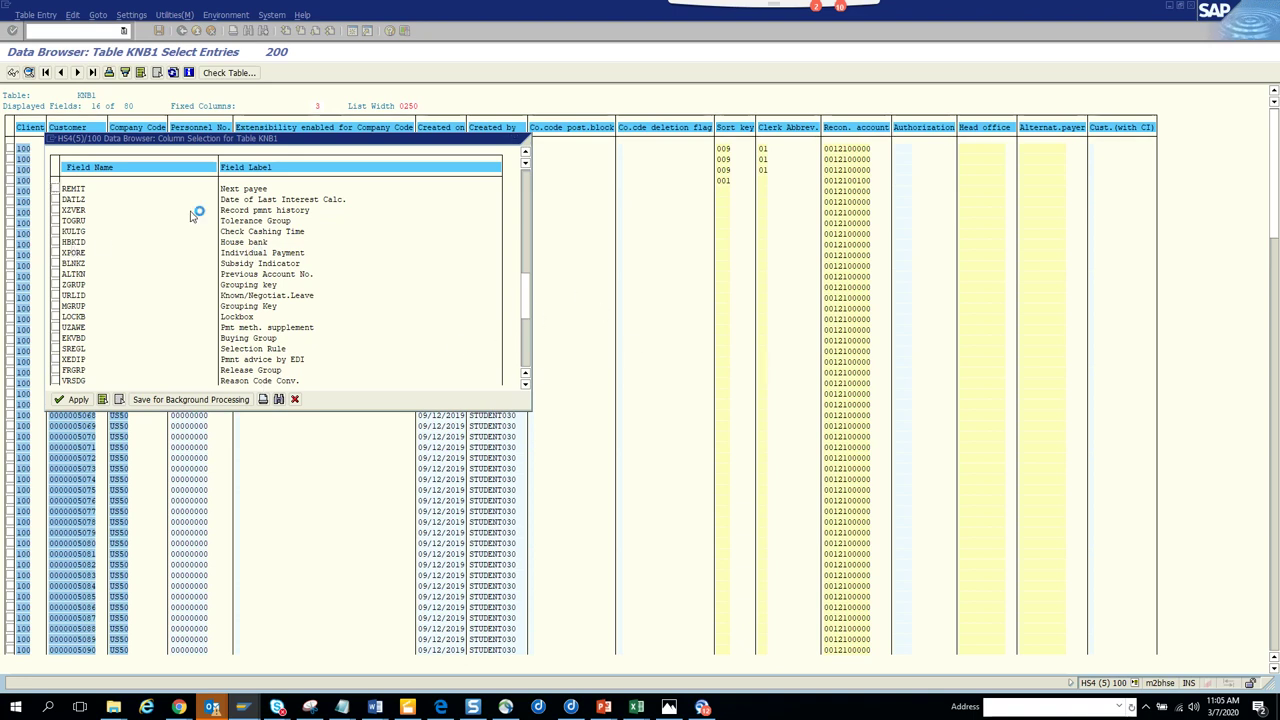
key("ctrl+f")
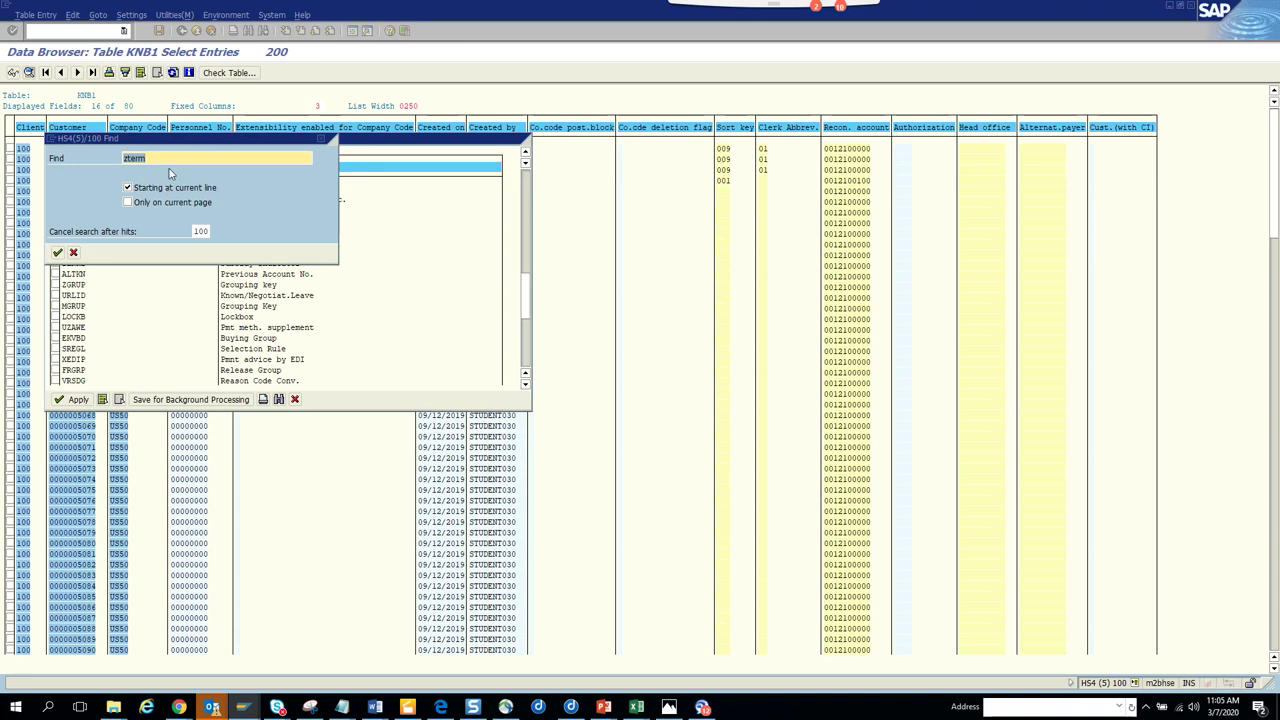
type("block")
key("Return")
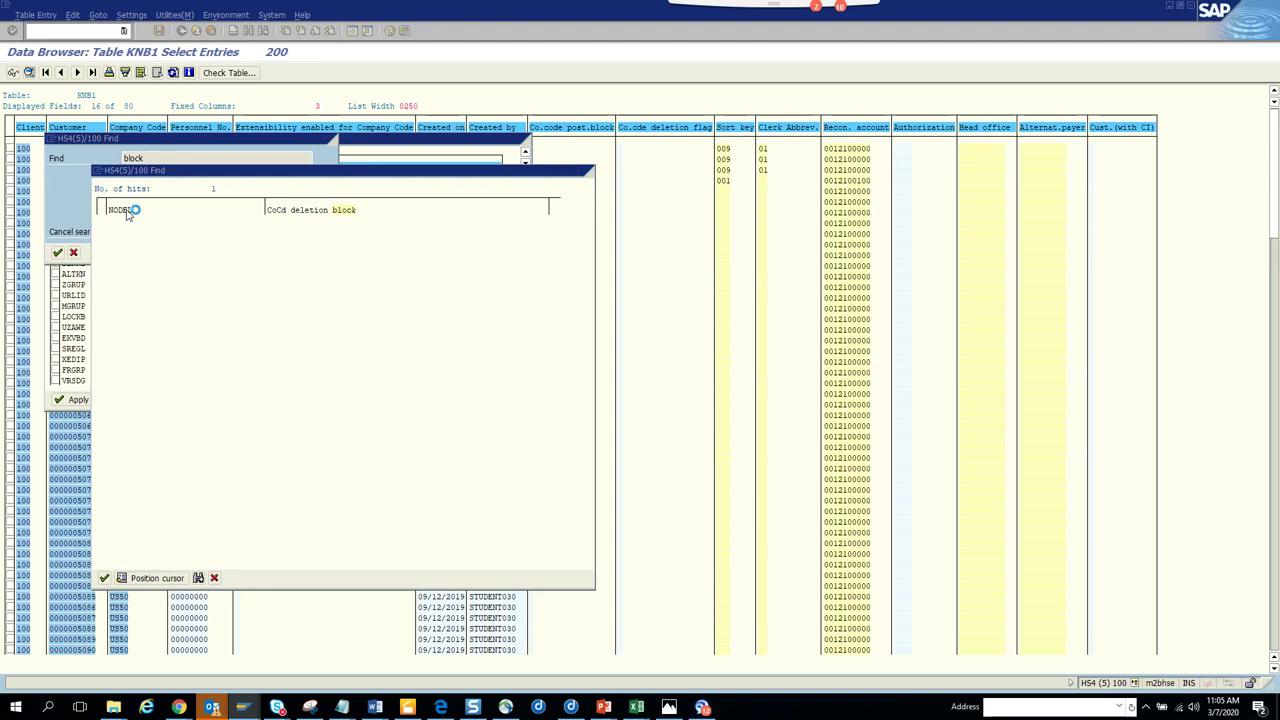
double_click(96, 205)
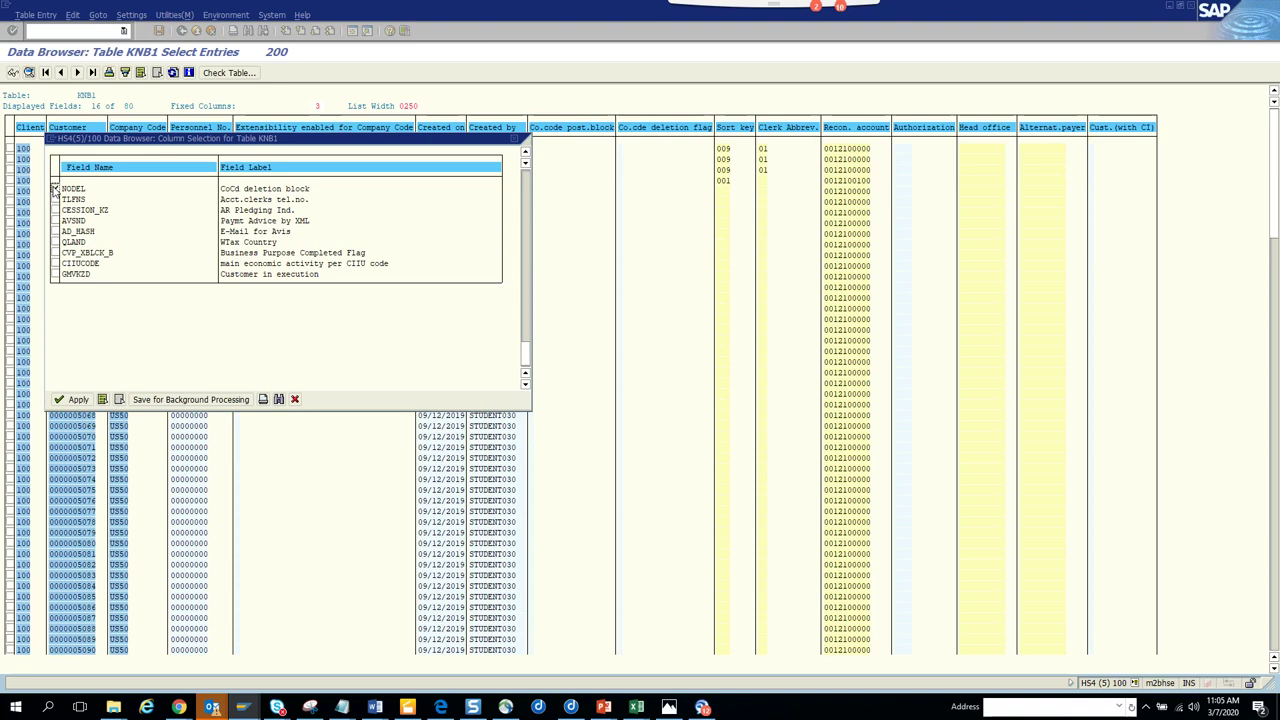
left_click(55, 189)
left_click(76, 399)
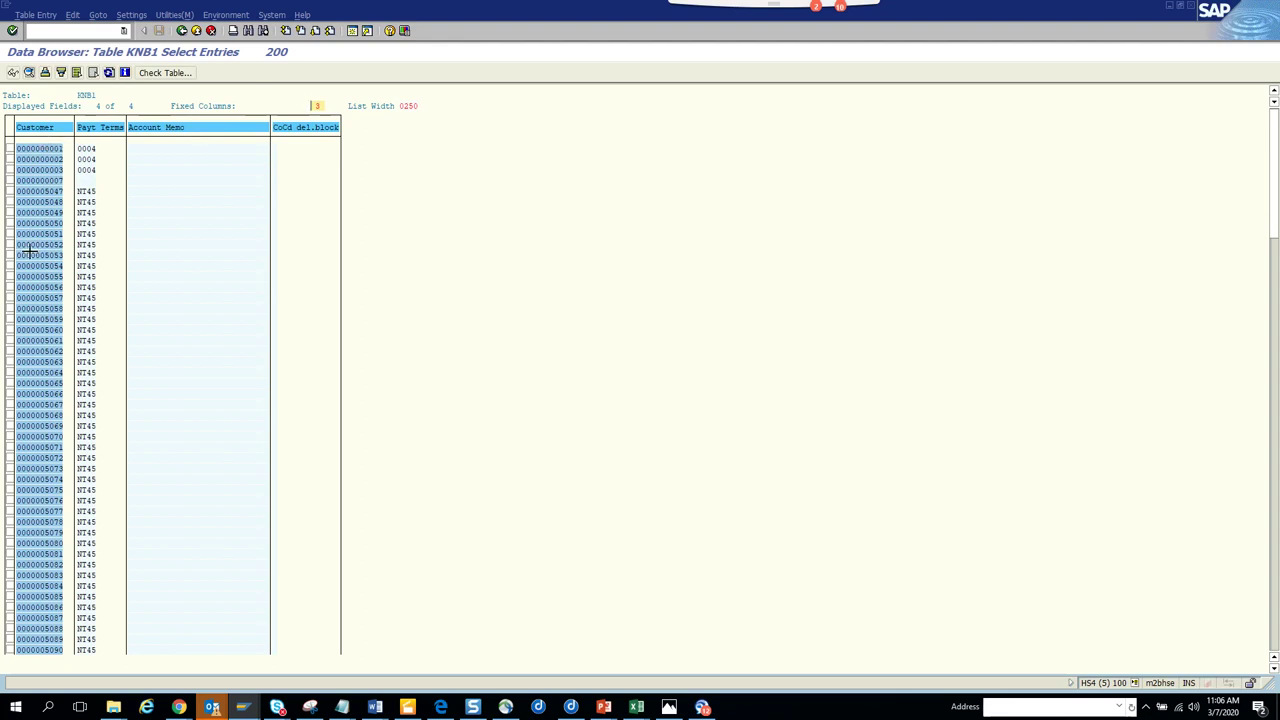
Copy the first 17 customer numbers whose payment terms are NT45 as a block
left_click(20, 195)
left_click_drag(20, 195, 66, 367)
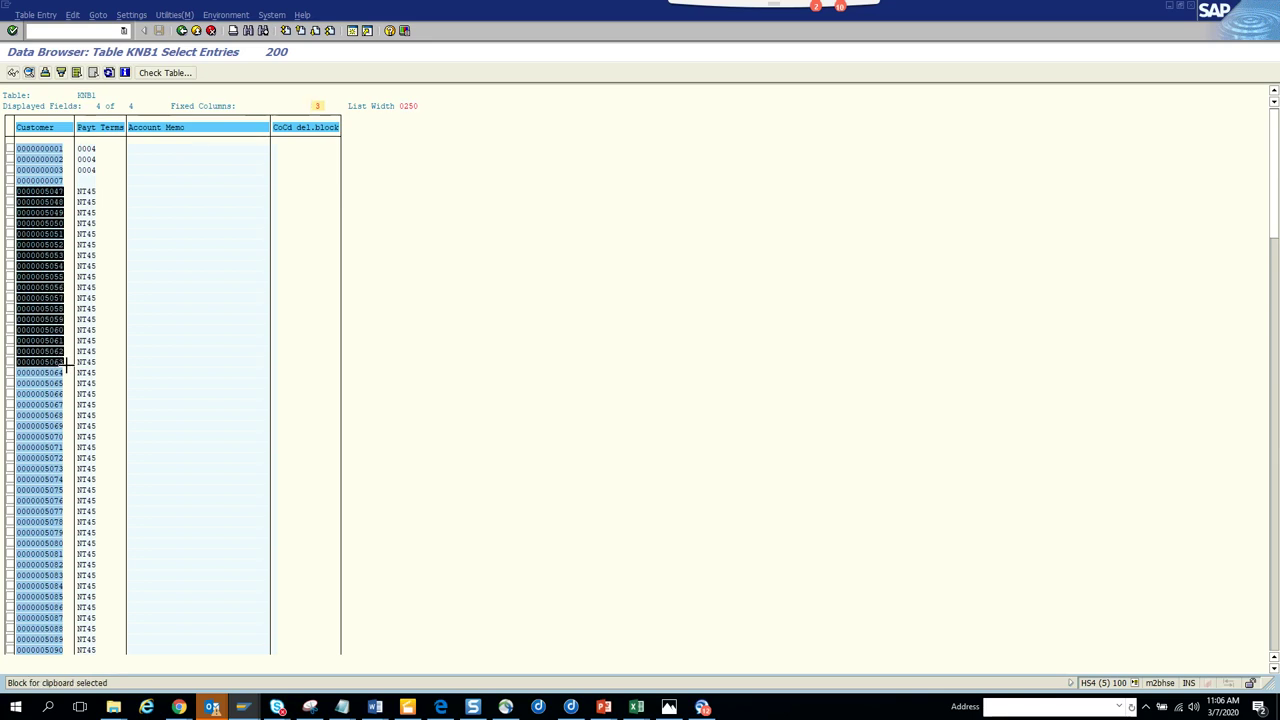
key("ctrl+c")
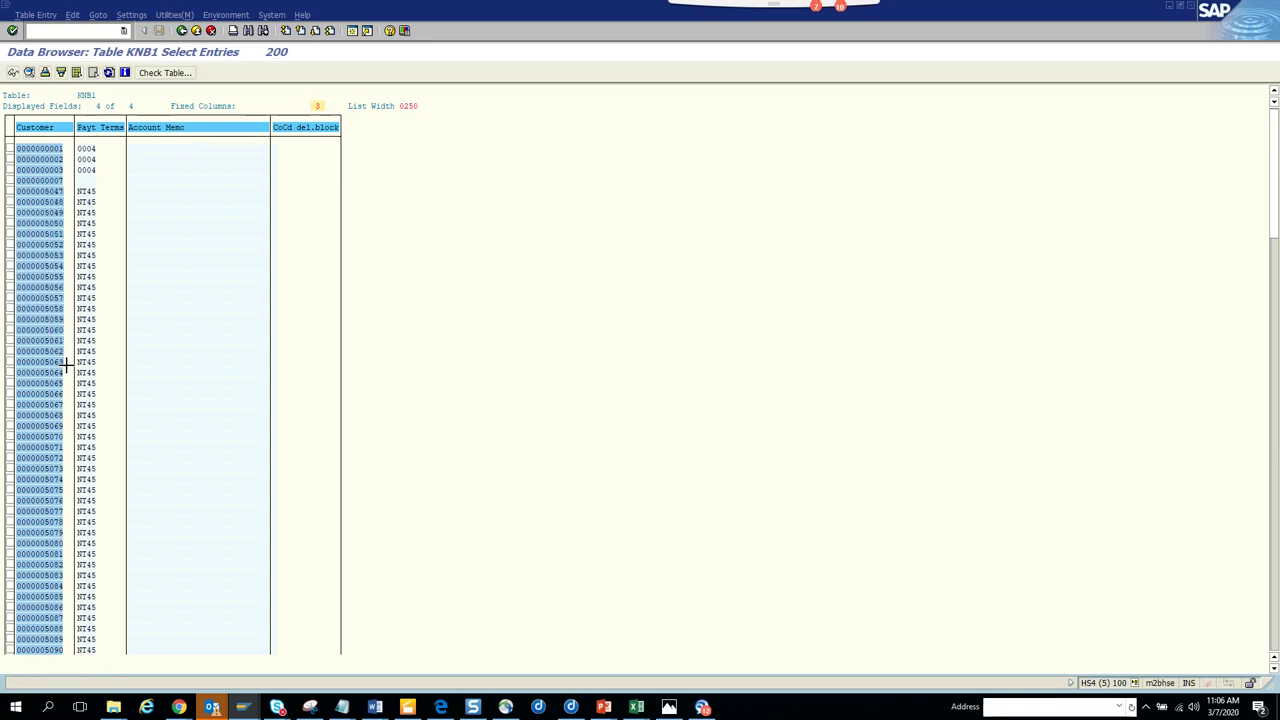
Switch to the Mass Maintenance session, paste the copied customer numbers into the Customer multiple selection, and execute the selection
key("alt+Tab")
left_click(348, 158)
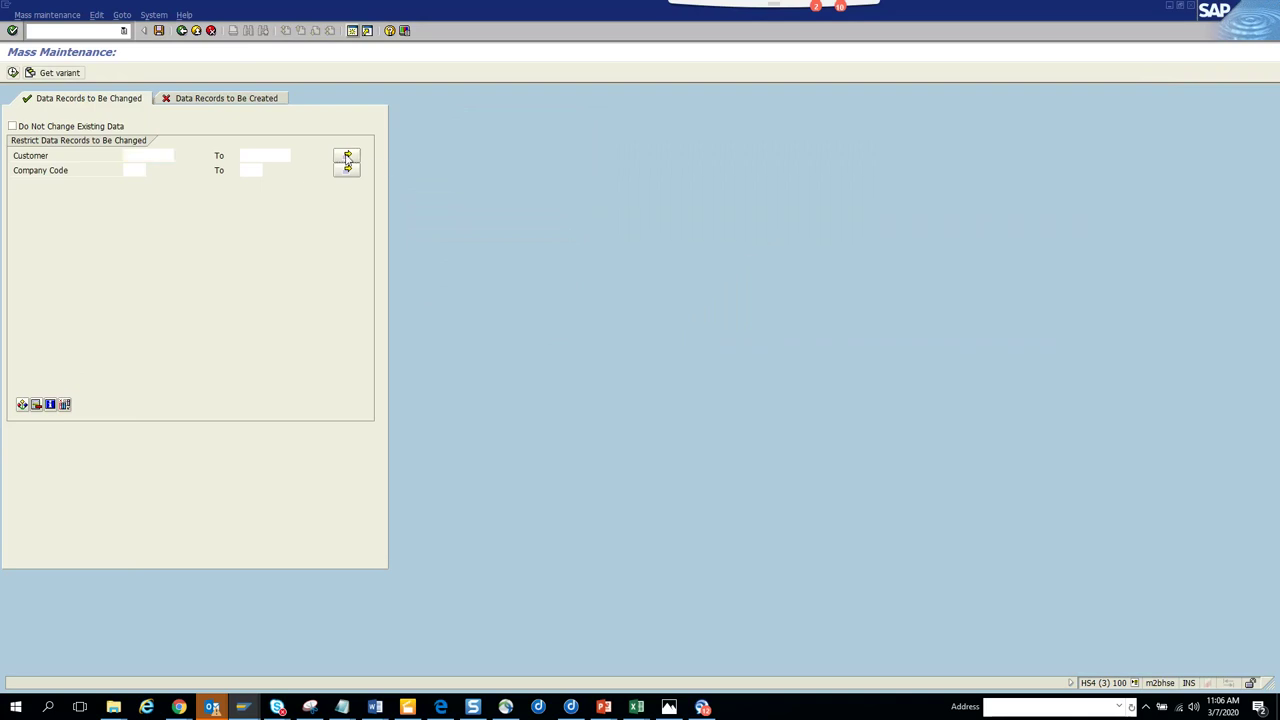
left_click(236, 327)
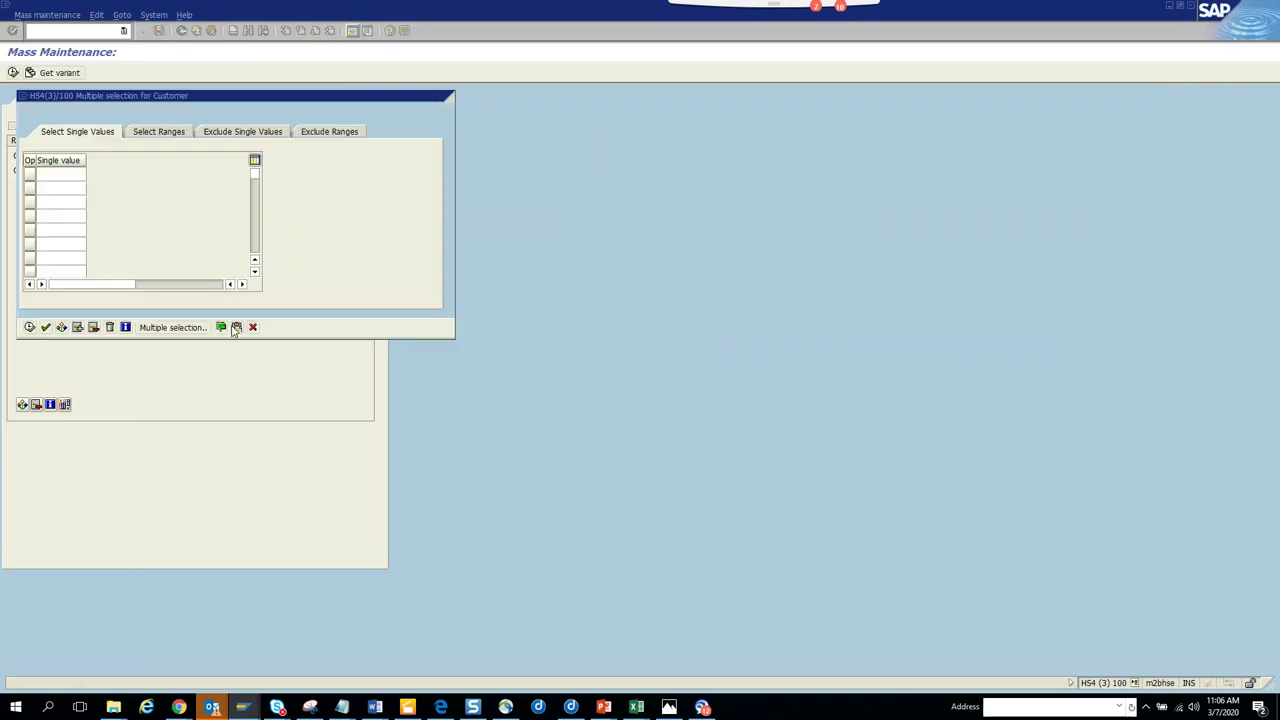
left_click(30, 327)
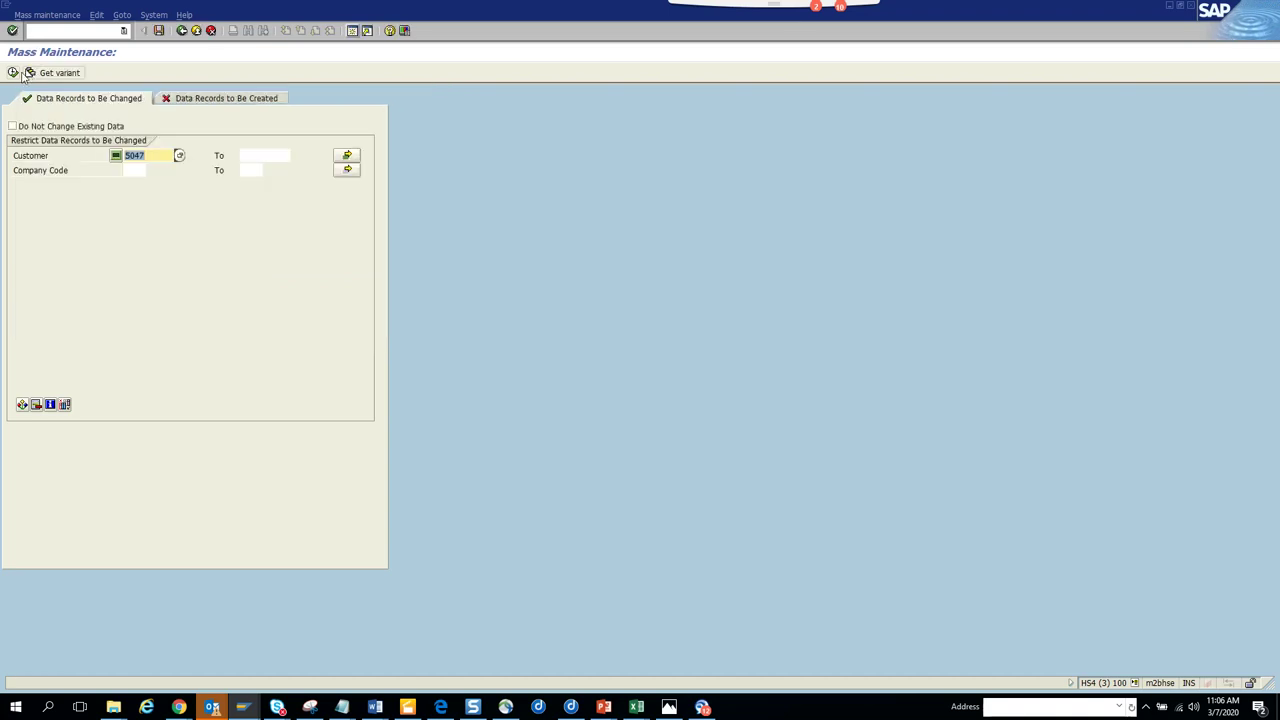
key("F8")
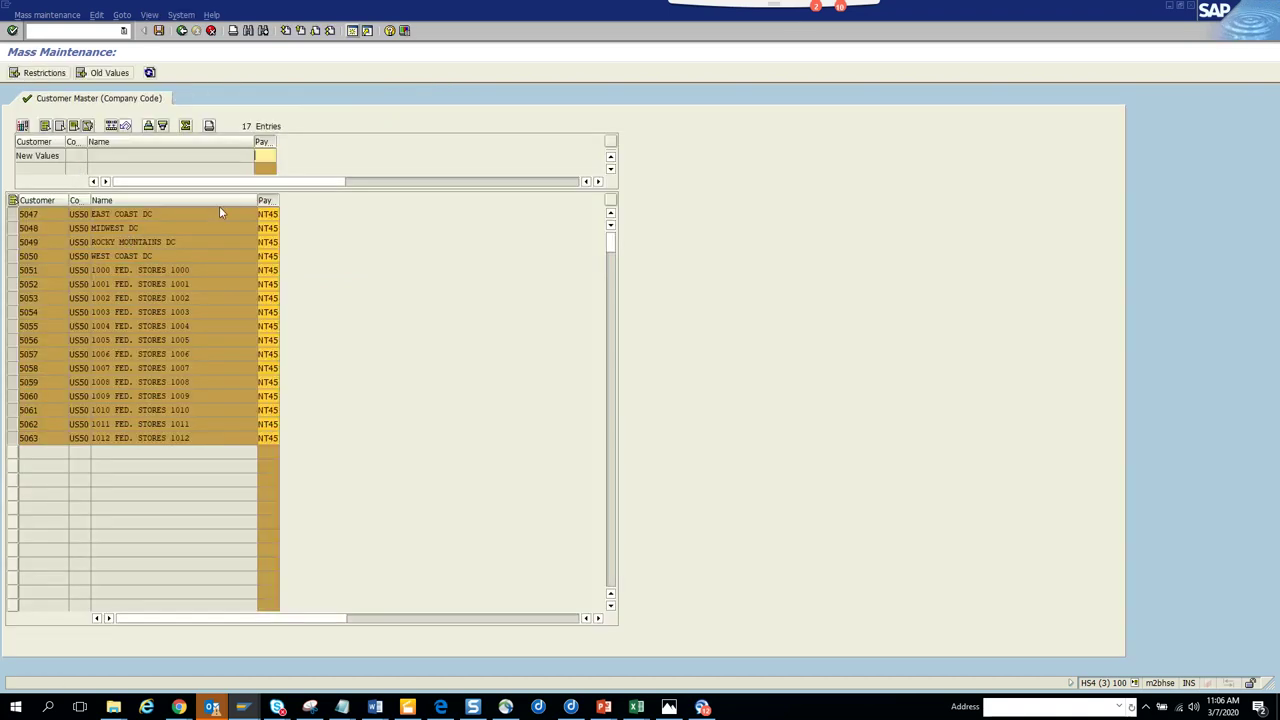
Set the new payment terms value to 0001 for all listed customers and save the mass change
type("0007")
left_click(112, 126)
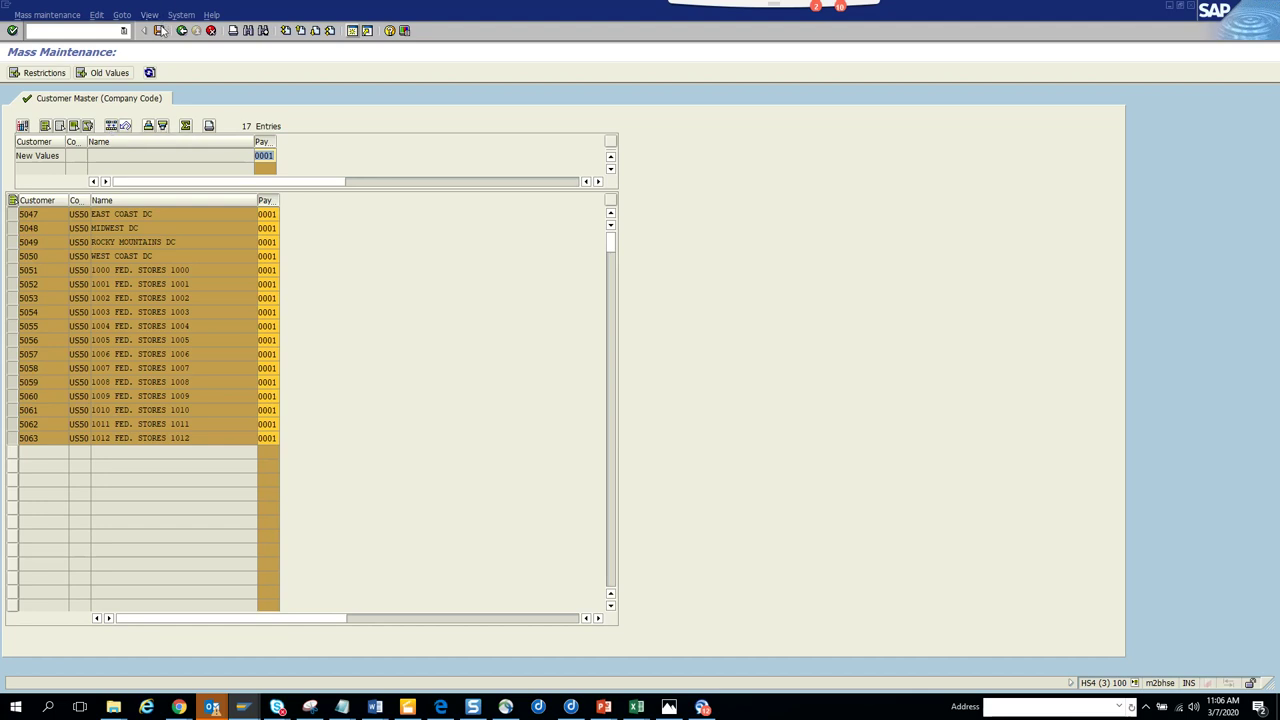
left_click(159, 30)
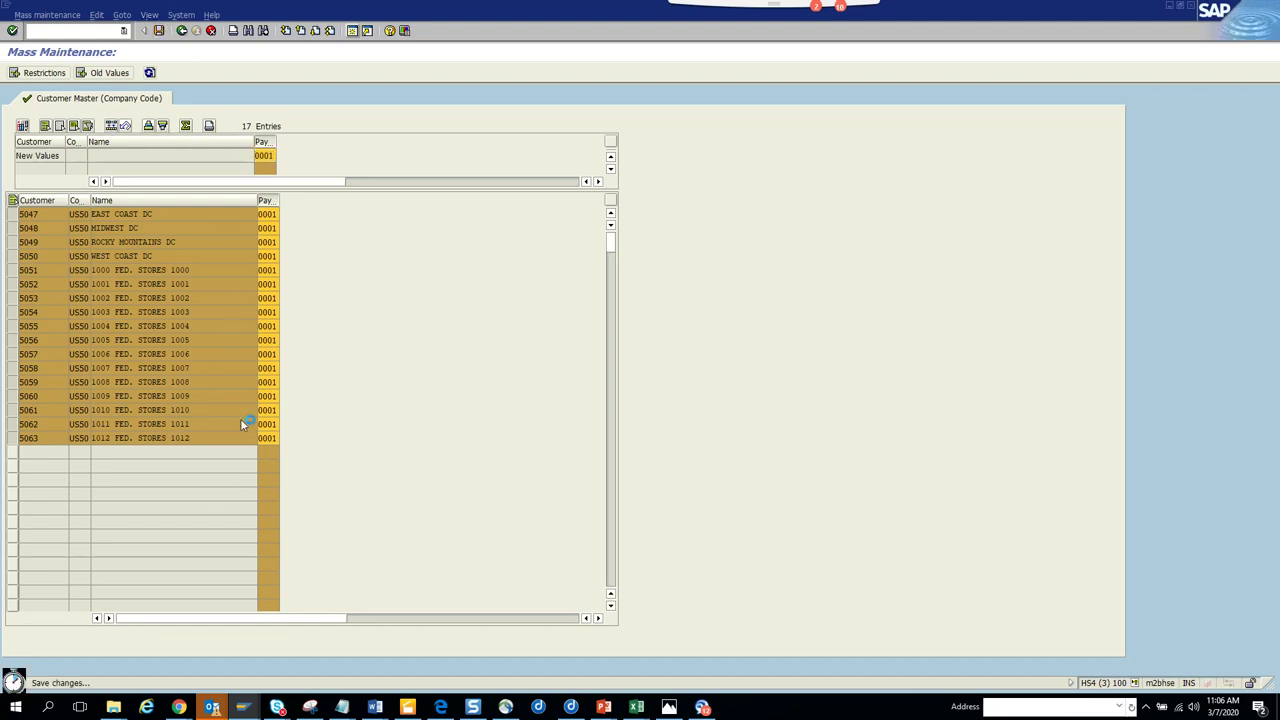
Switch to the Data Browser session, paste the copied customer numbers into the KNB1 Customer multiple selection, and list the entries
key("alt+Tab")
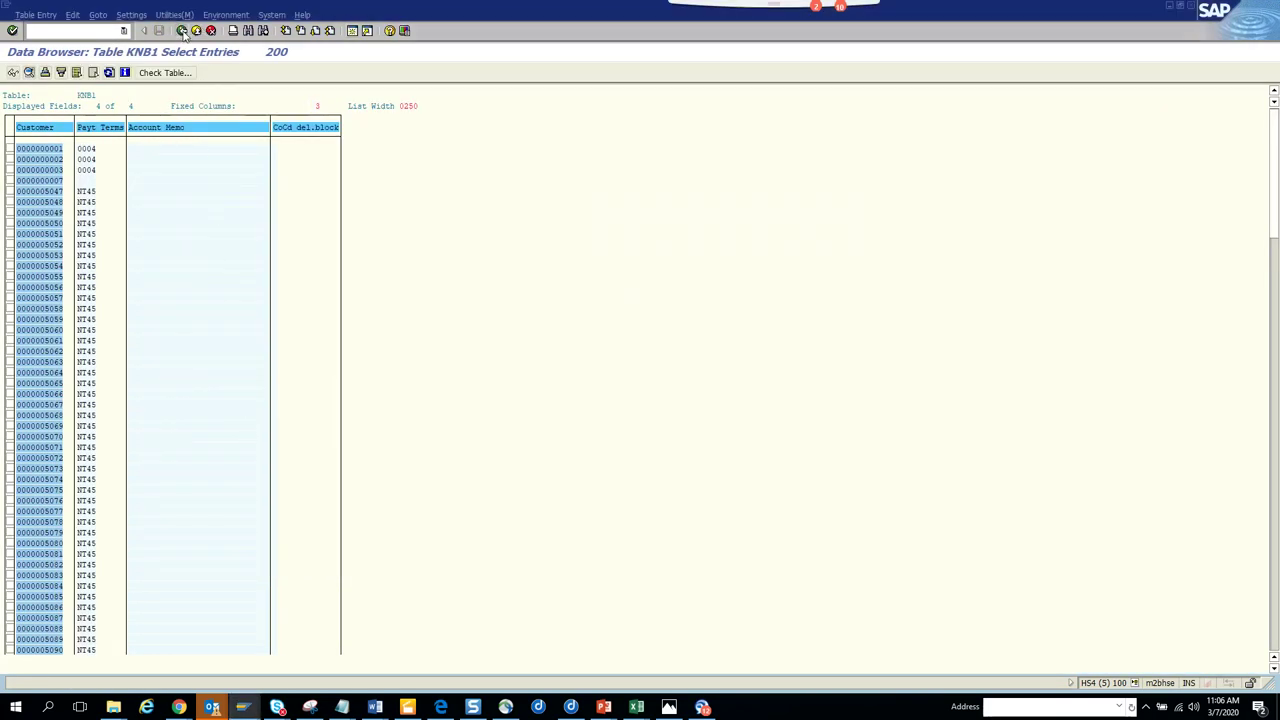
left_click(183, 30)
left_click(375, 110)
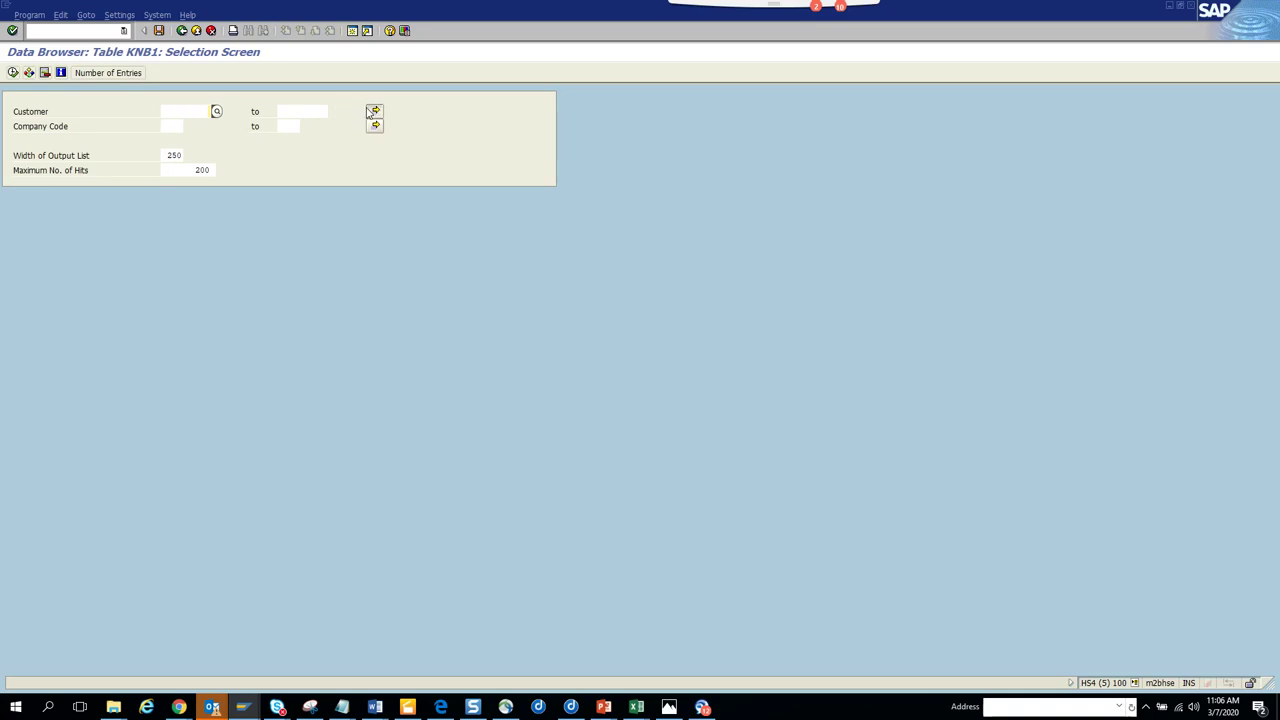
left_click(236, 327)
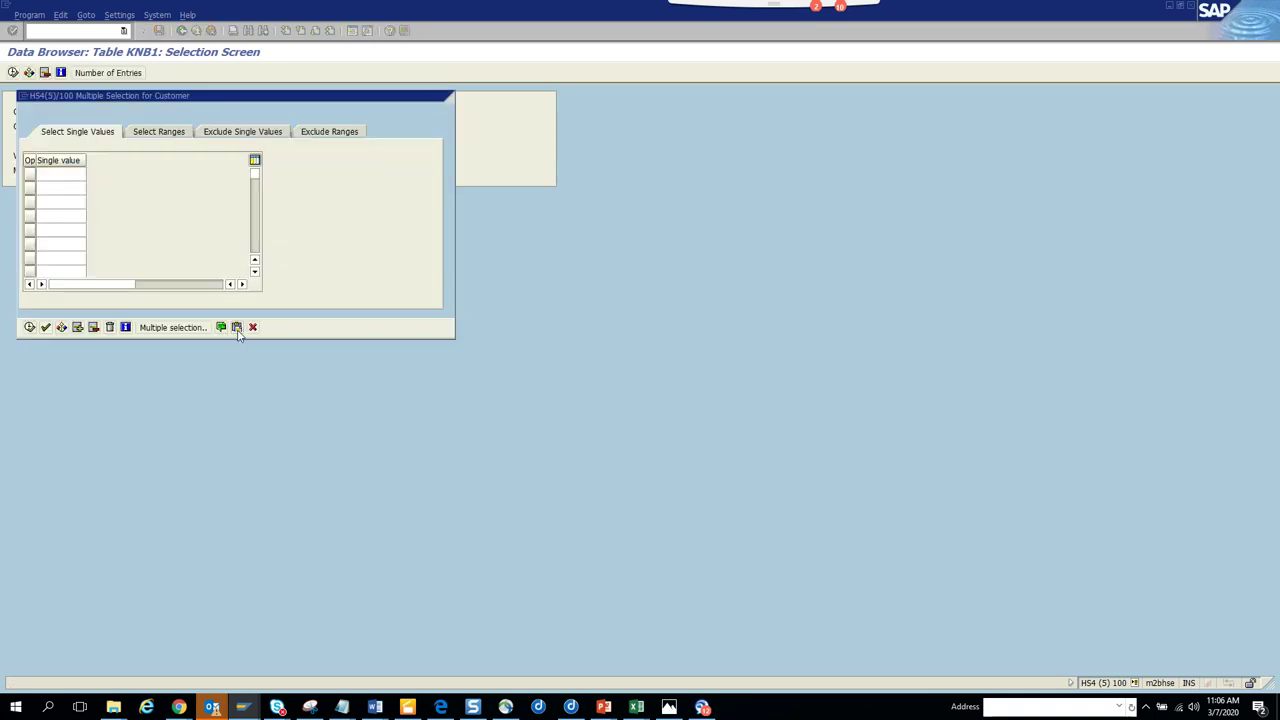
left_click(30, 327)
left_click(30, 327)
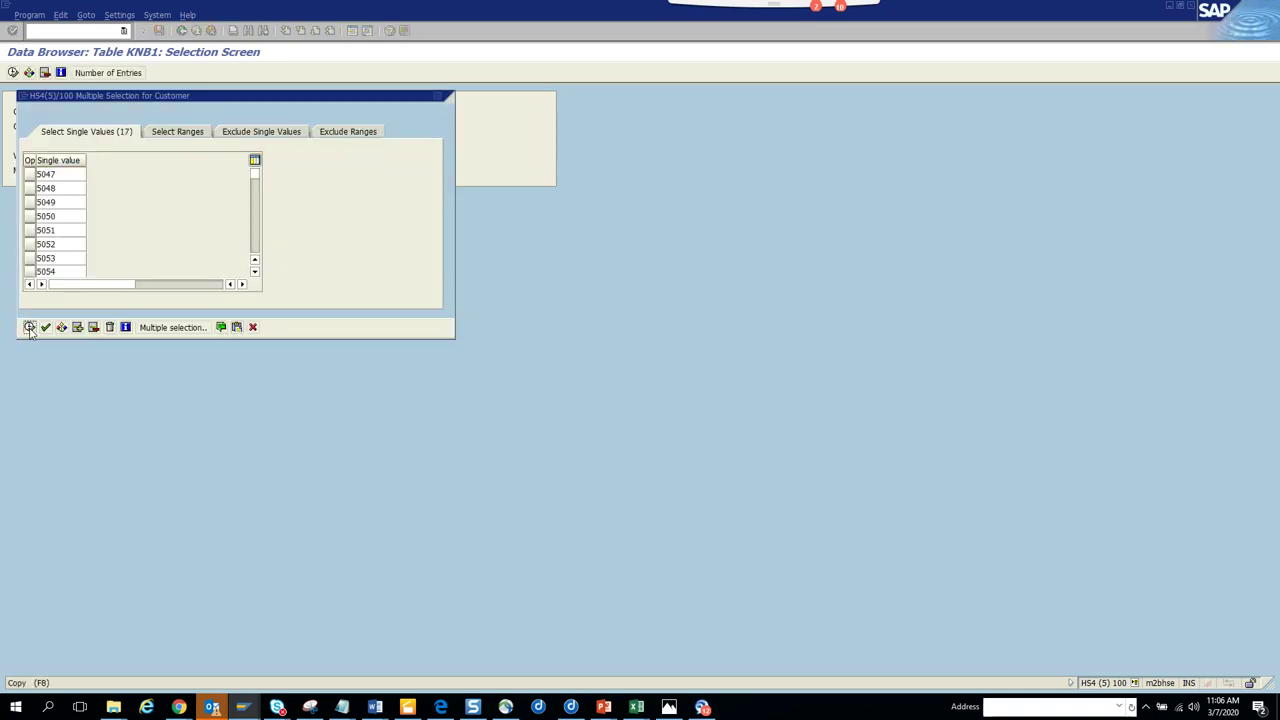
left_click(12, 72)
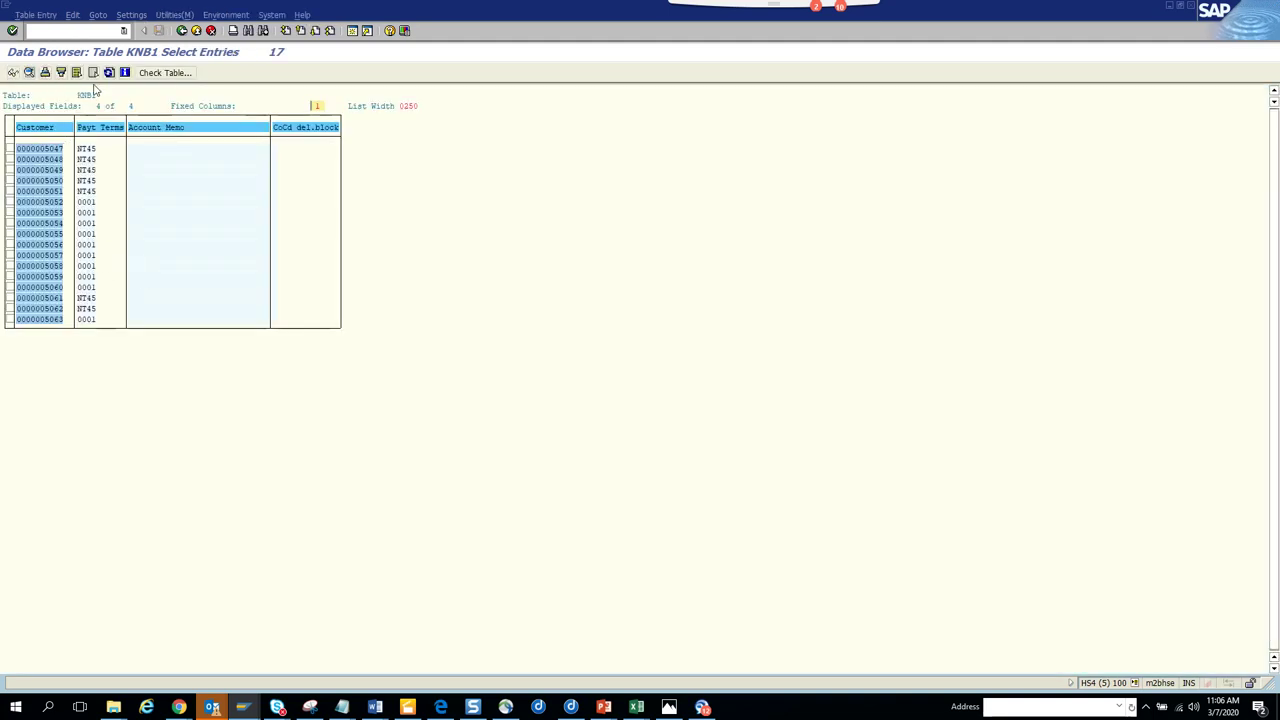
Refresh the KNB1 list repeatedly and check the customers' payment terms against the update messages in the Mass Maintenance session
left_click(109, 72)
left_click(110, 73)
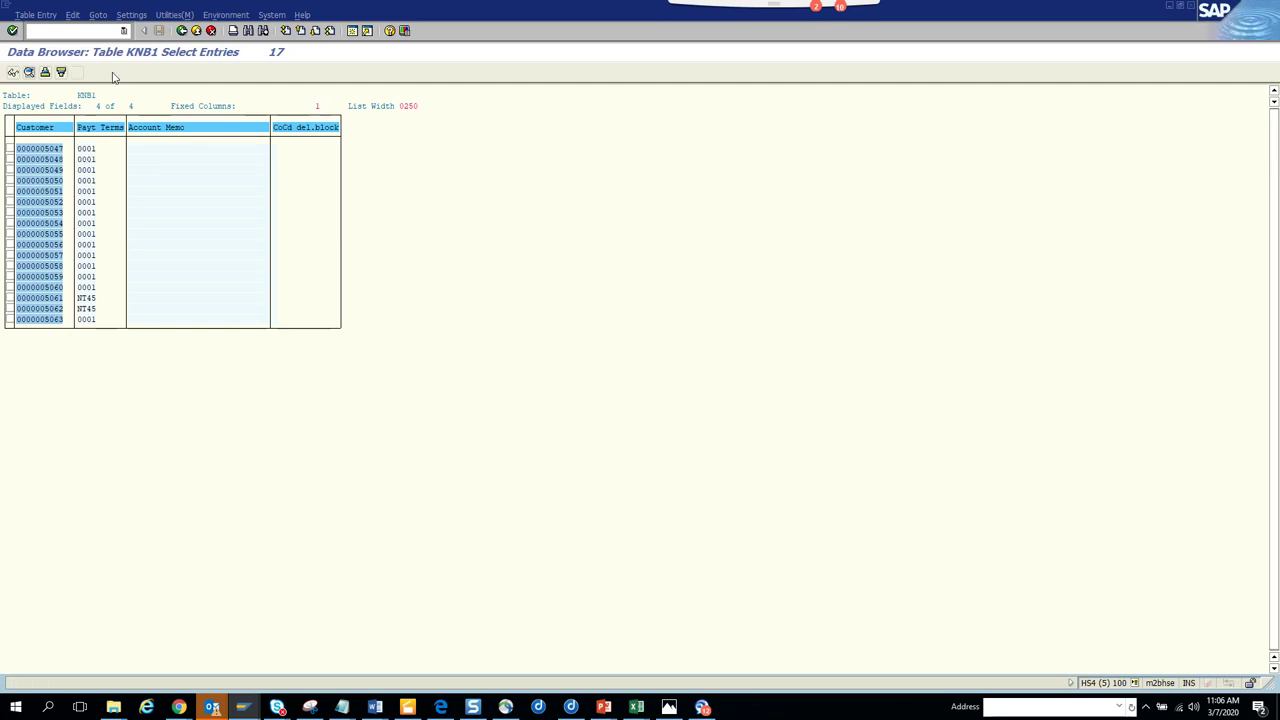
left_click(111, 74)
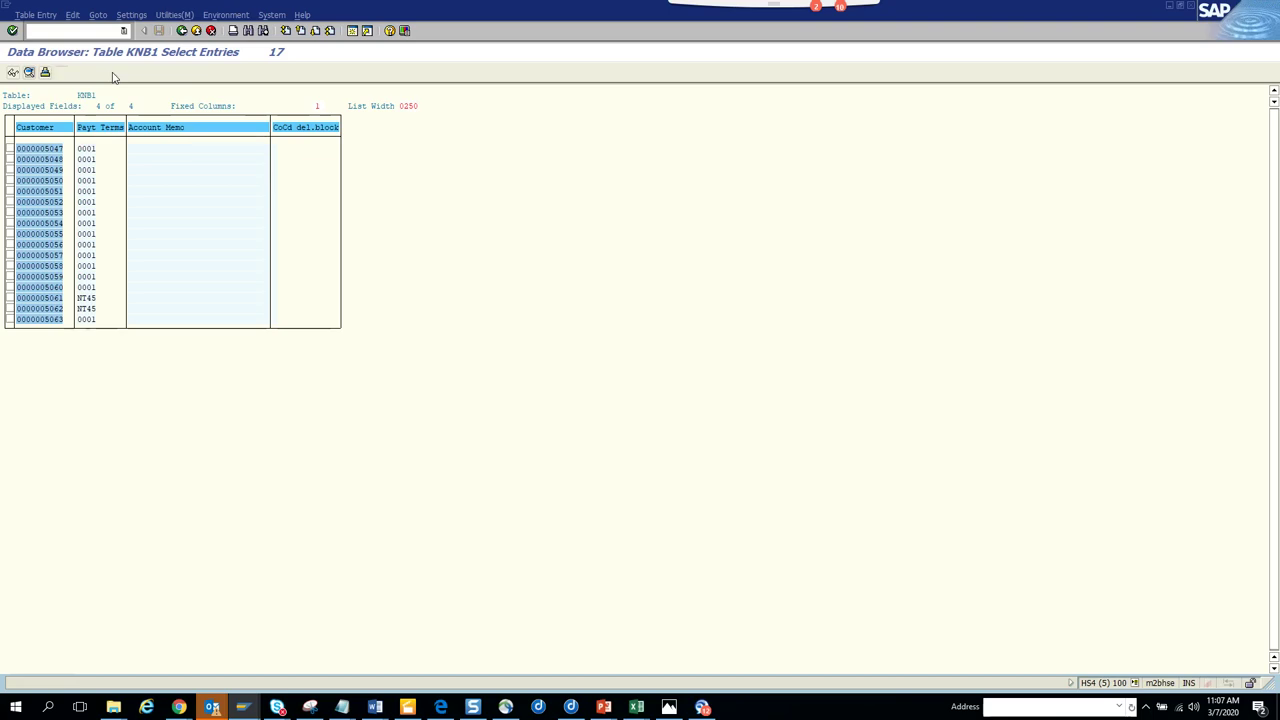
key("alt+Tab")
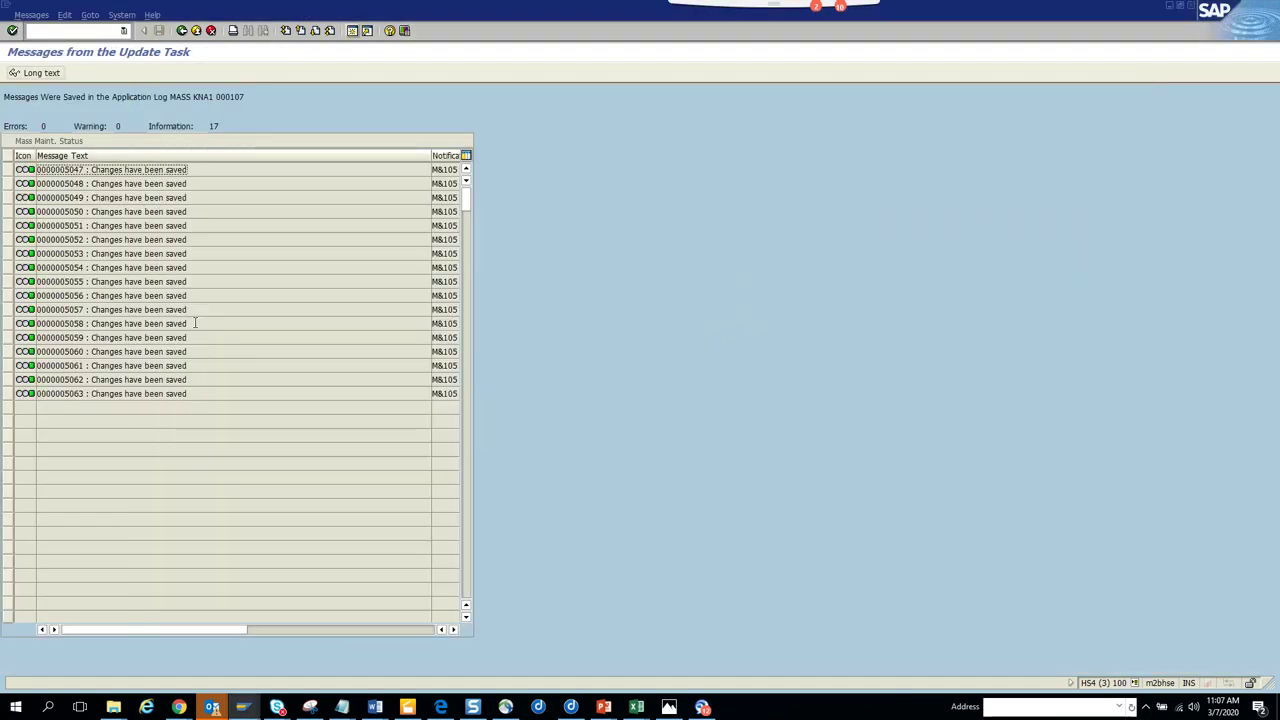
key("alt+Tab")
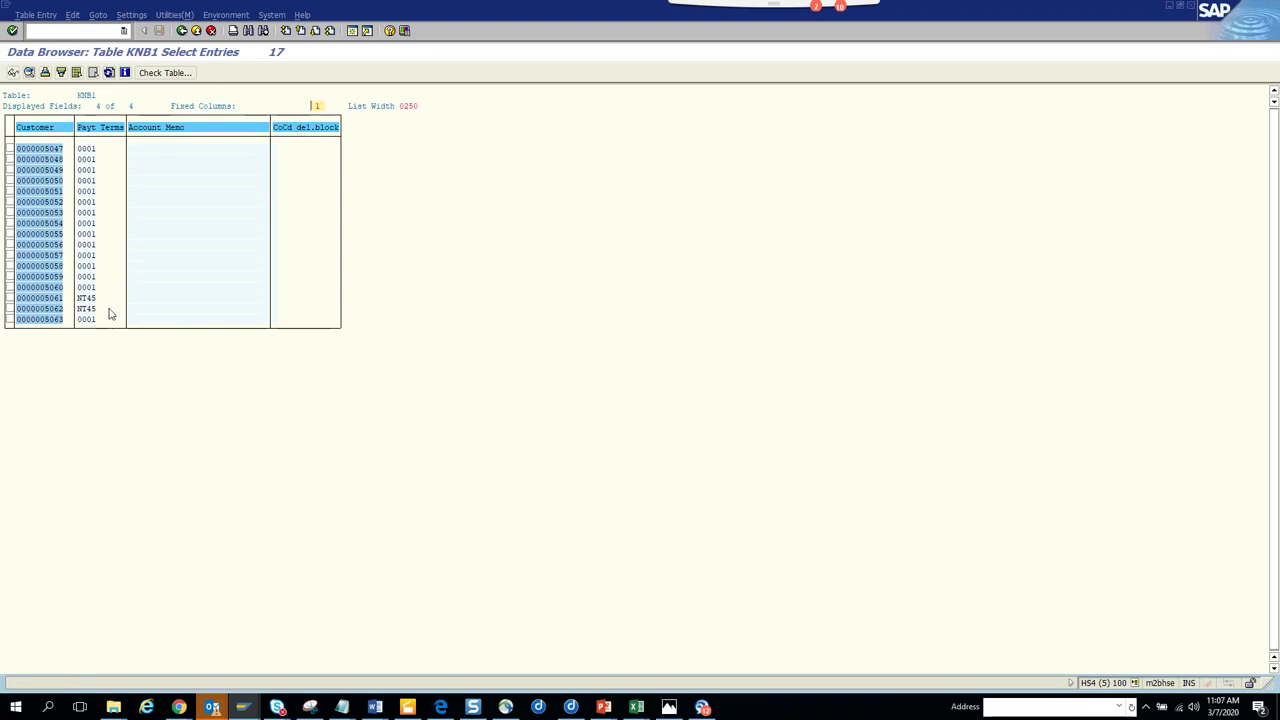
key("alt+Tab")
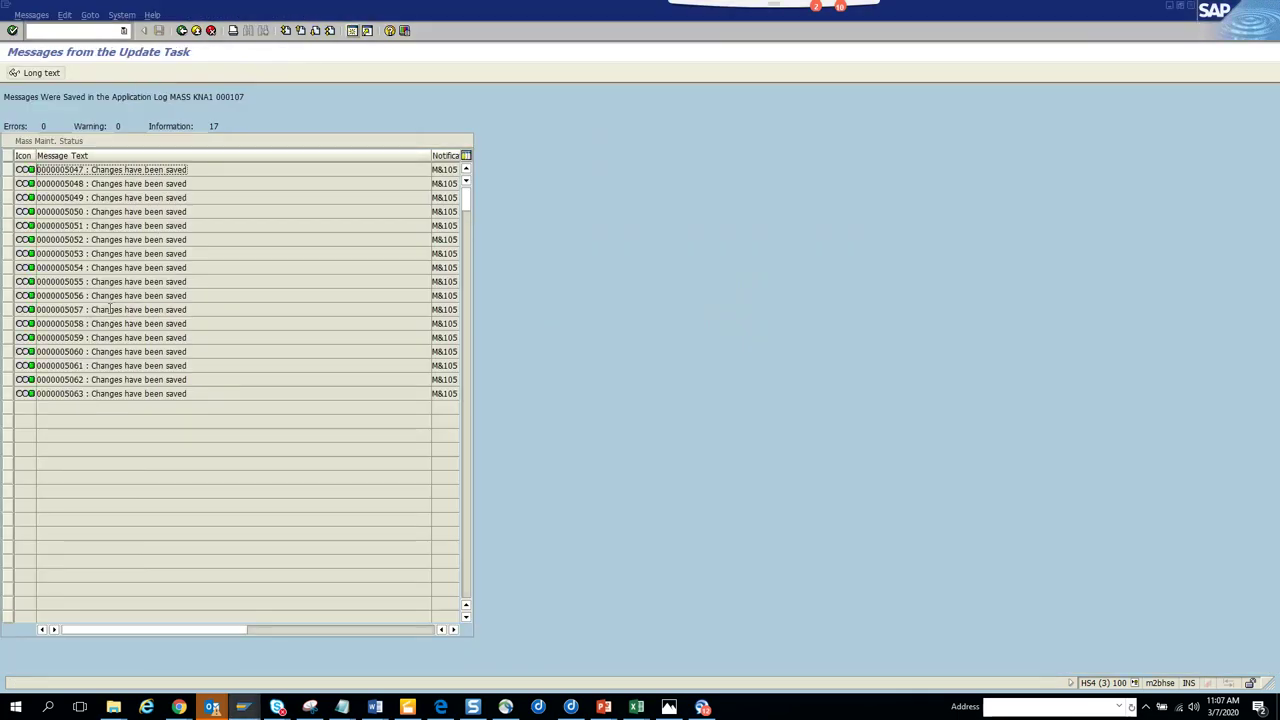
key("alt+Tab")
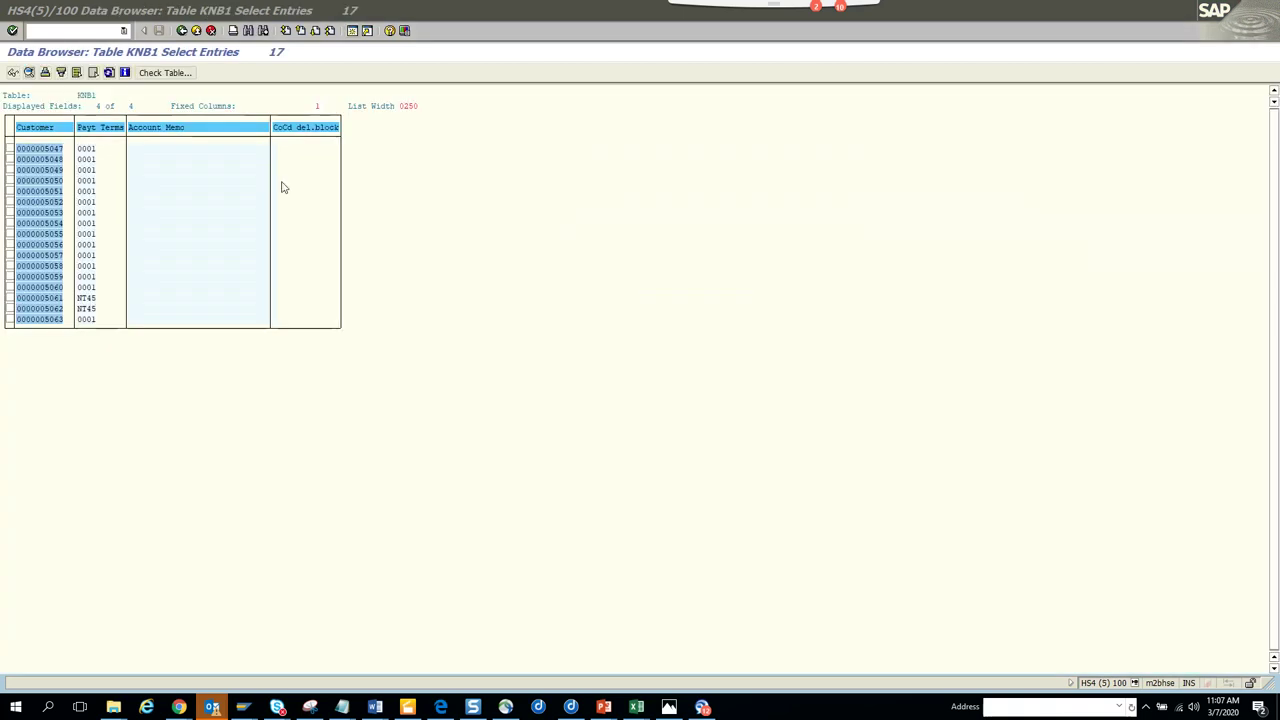
left_click(281, 187)
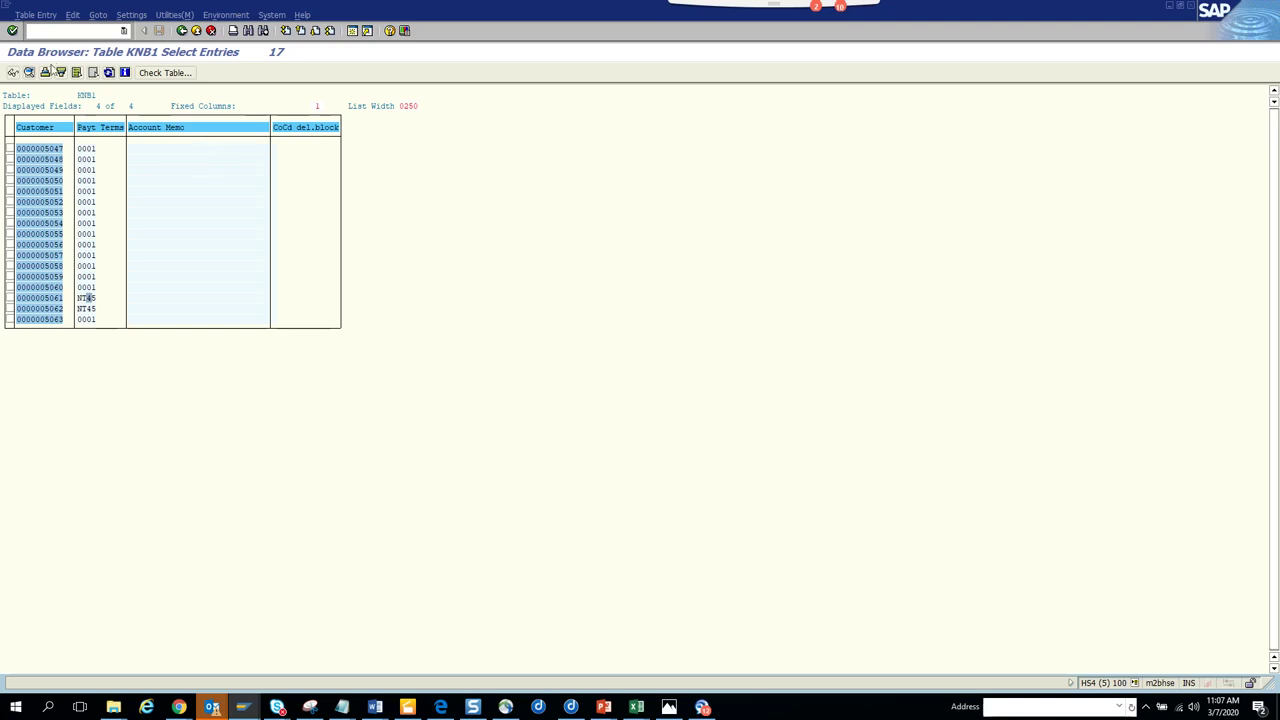
Return to the Mass Maintenance field selection and deselect the Payt Terms field (KNB1-ZTERM)
key("Tab")
left_click(189, 151)
key("ctrl+s")
left_click(181, 30)
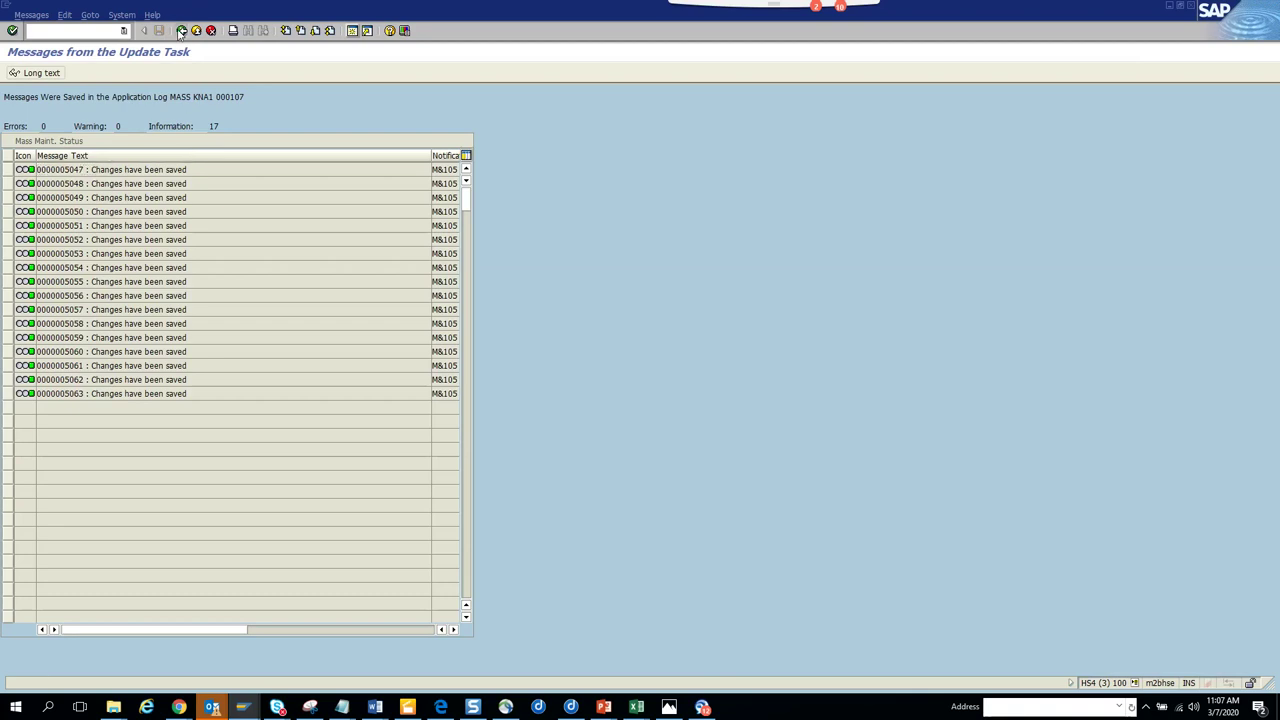
left_click(180, 31)
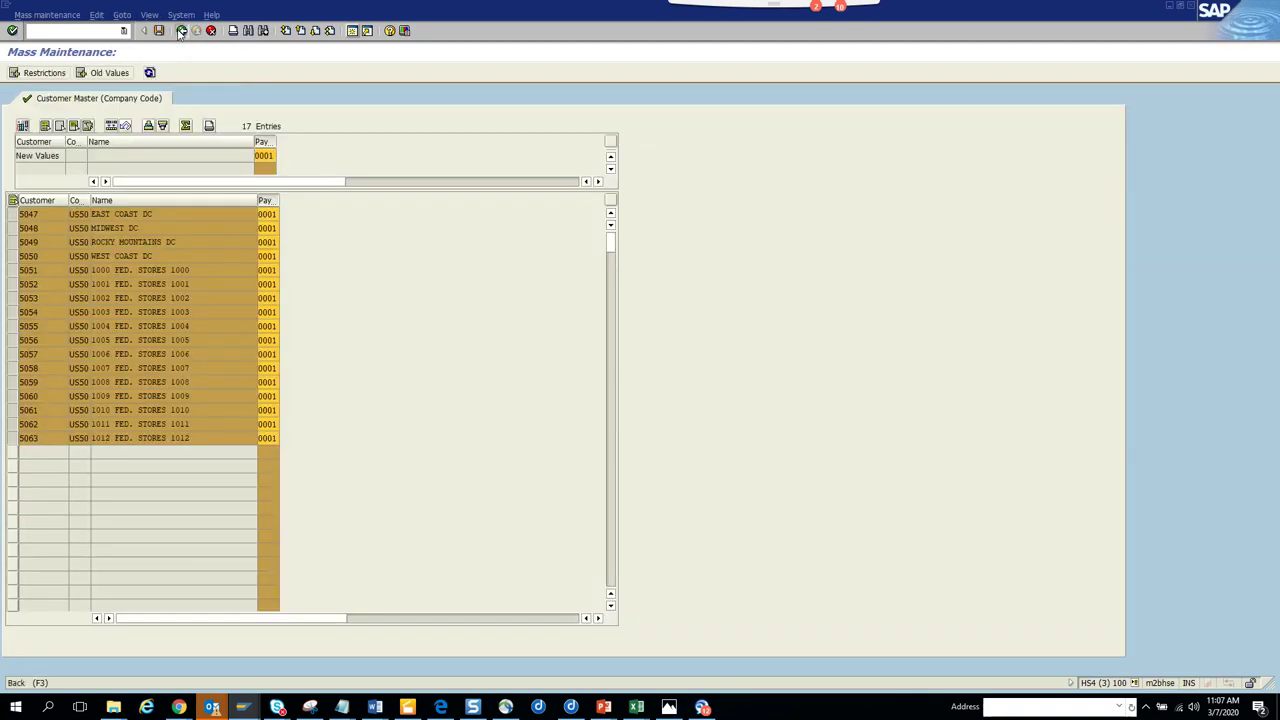
left_click(180, 31)
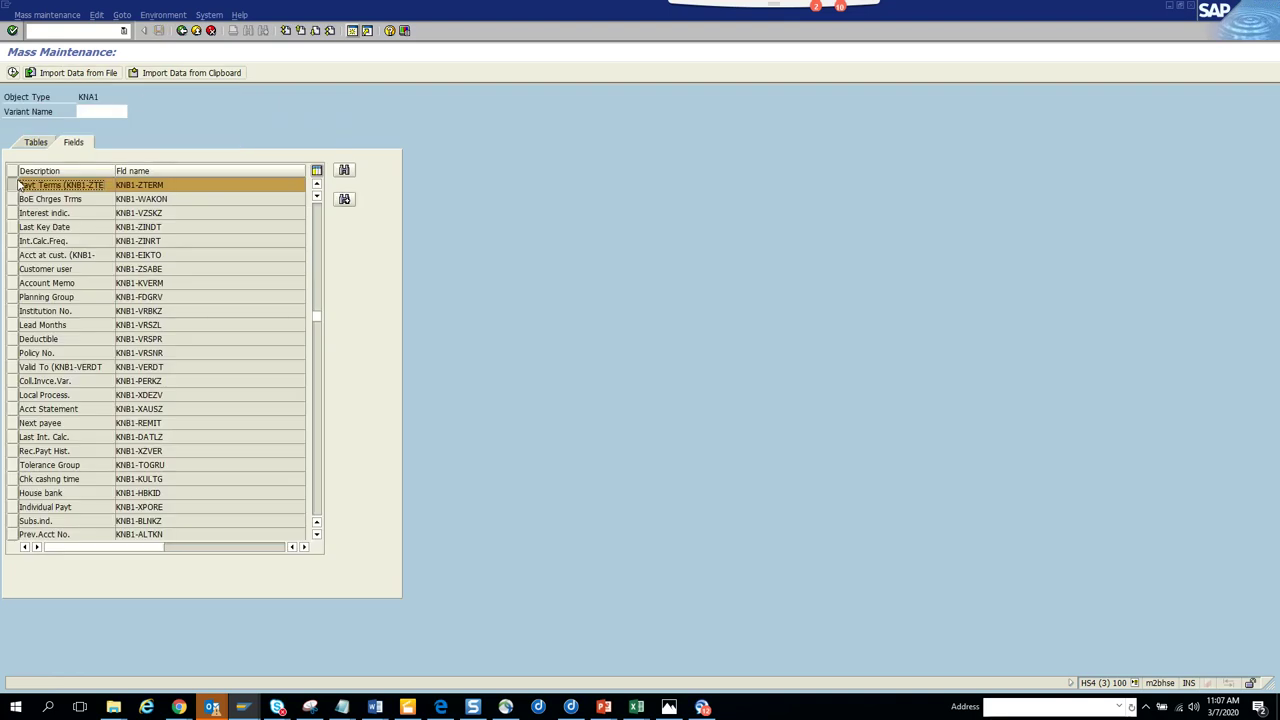
left_click(20, 185)
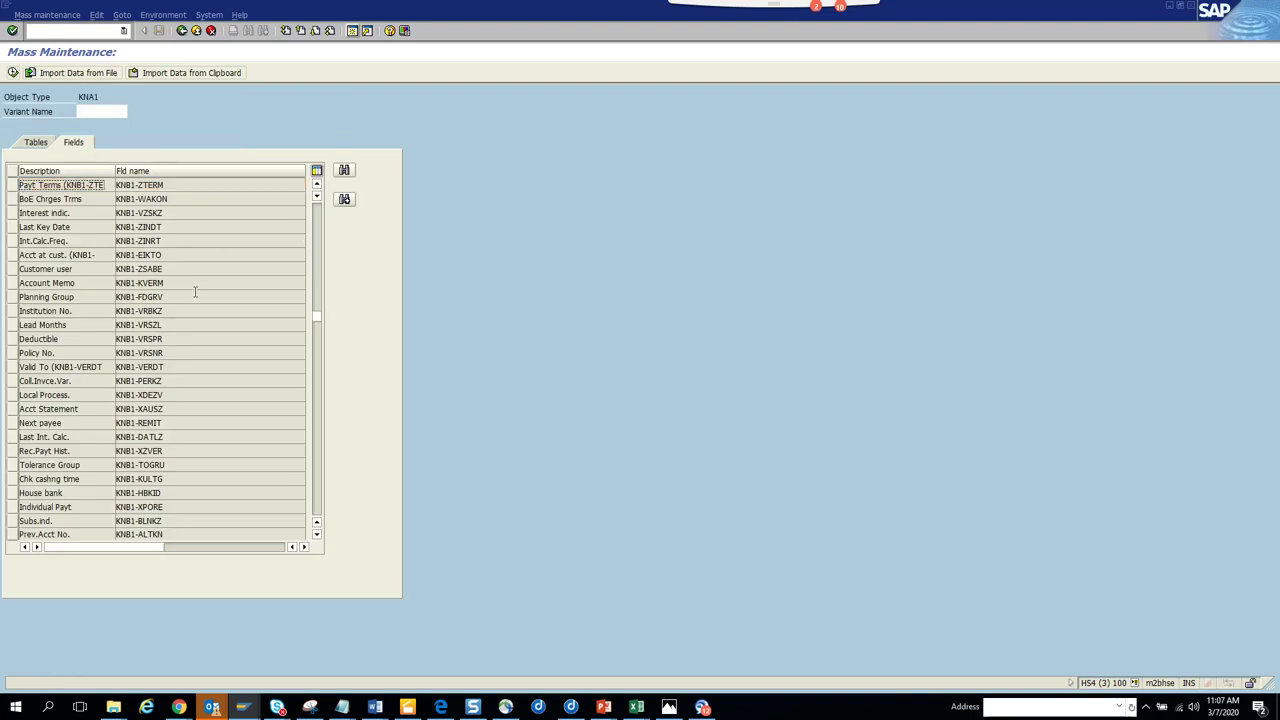
Find verm in the field list and select Account Memo (KNB1-KVERM) as the field to change
left_click(344, 171)
type("v")
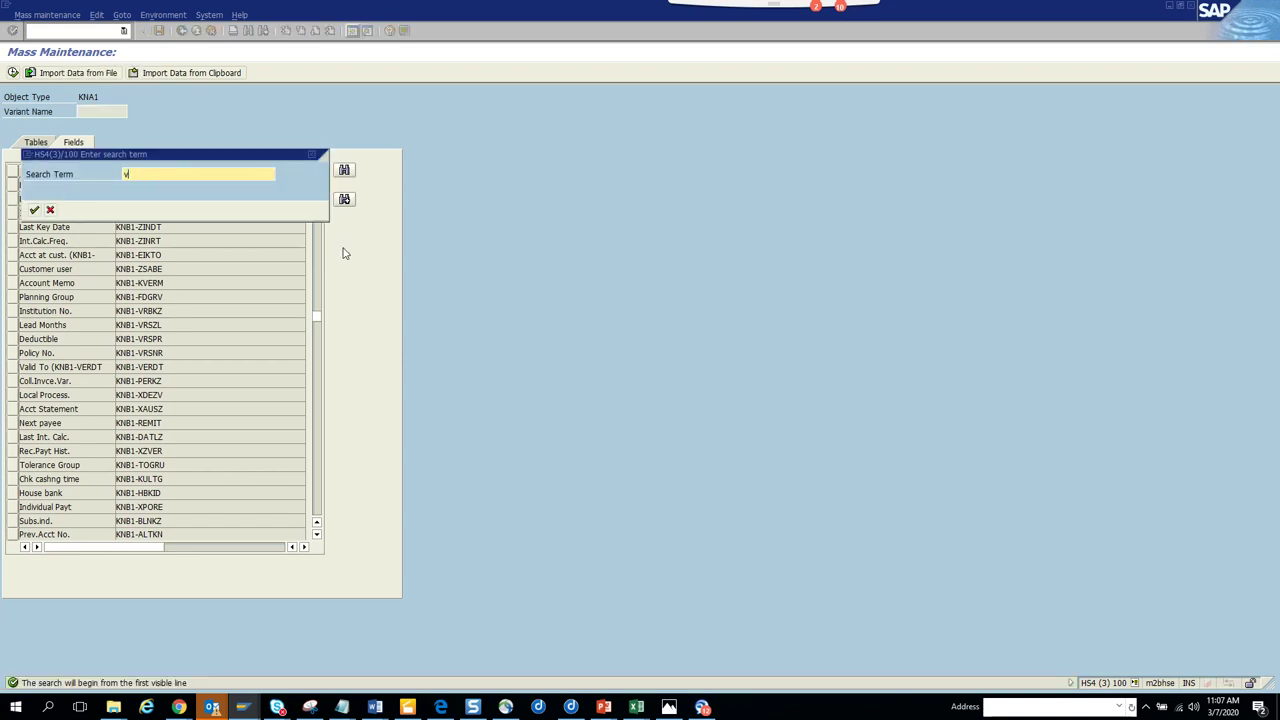
type("erm")
key("Return")
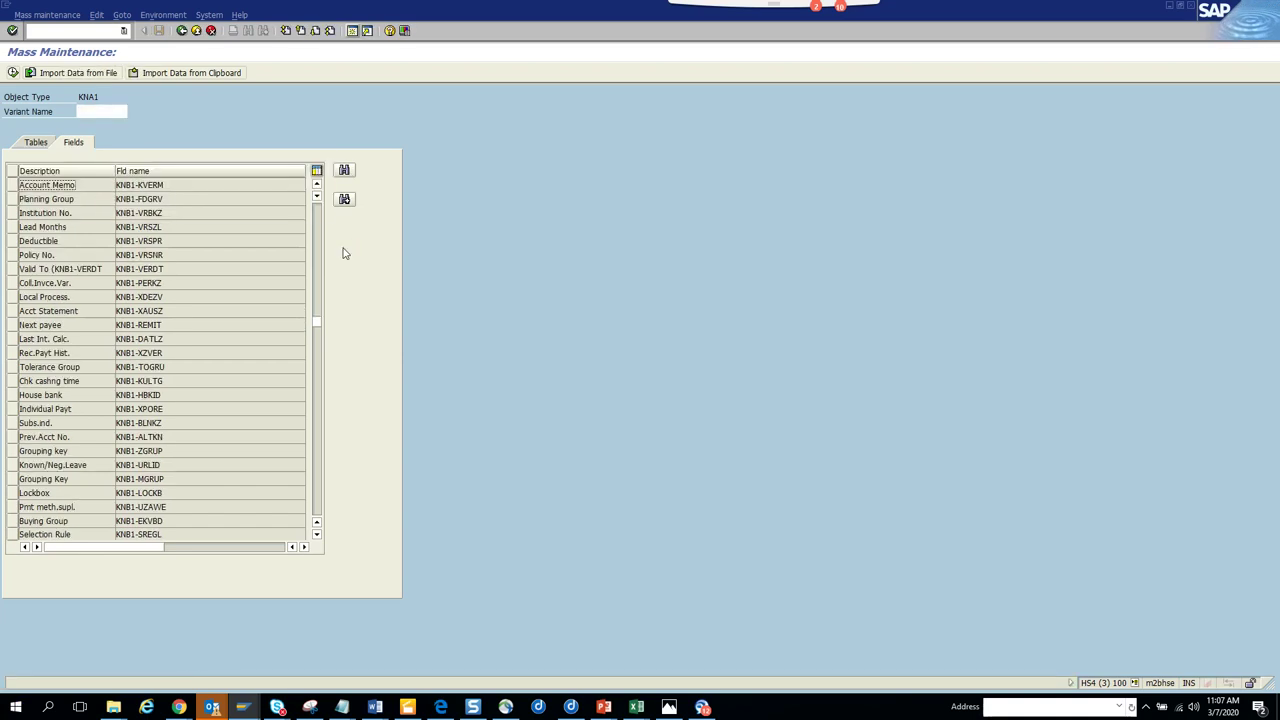
left_click(11, 188)
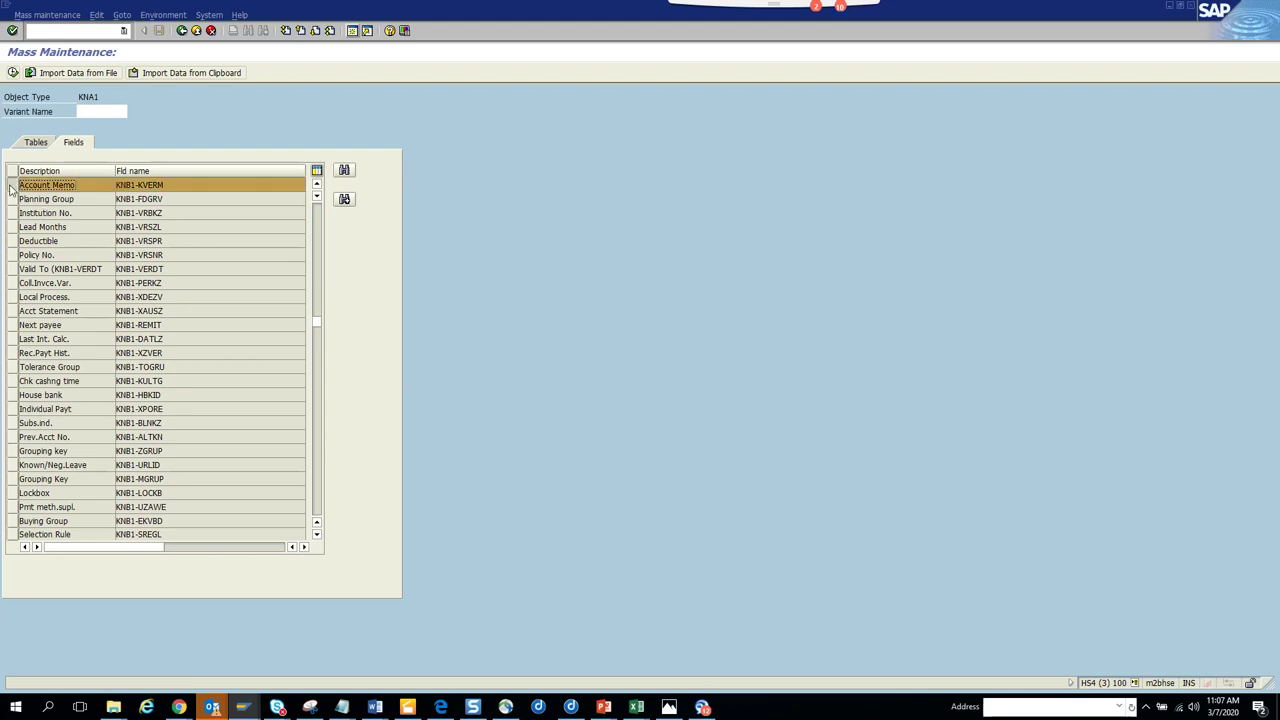
Execute the mass maintenance for Account Memo, restricting the records to the copied customer numbers pasted into the Customer multiple selection
left_click(12, 72)
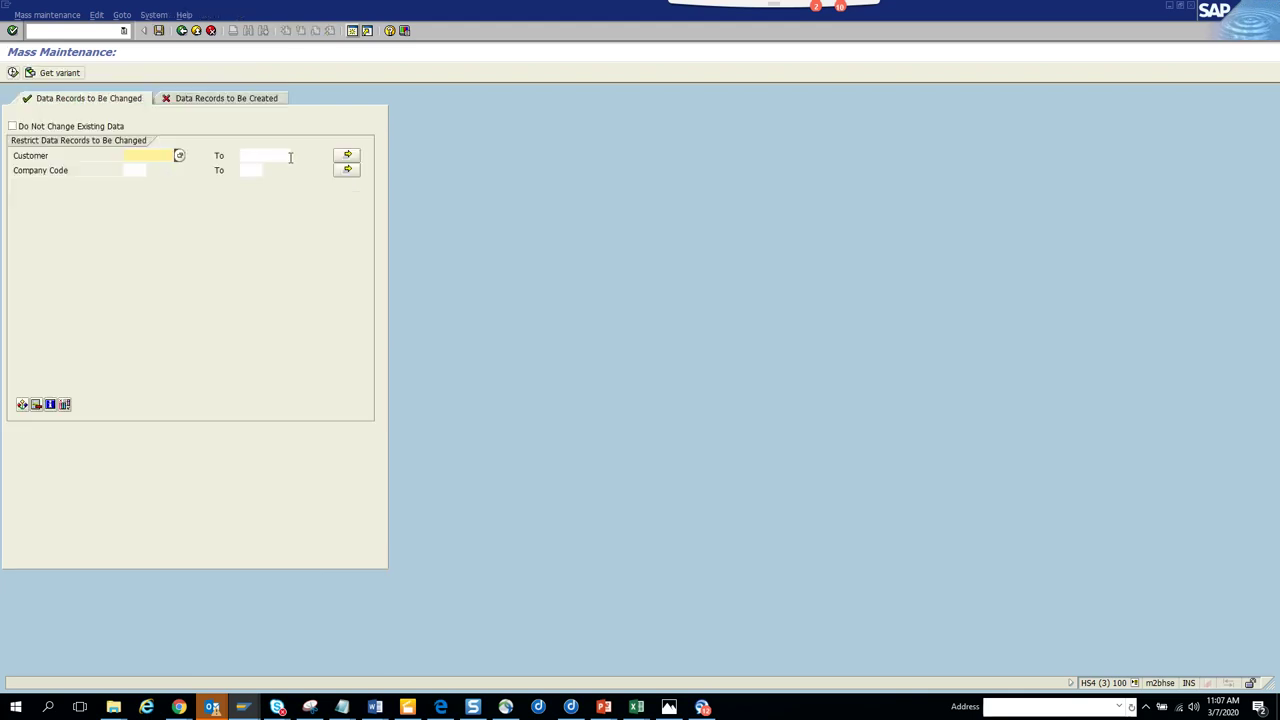
left_click(338, 157)
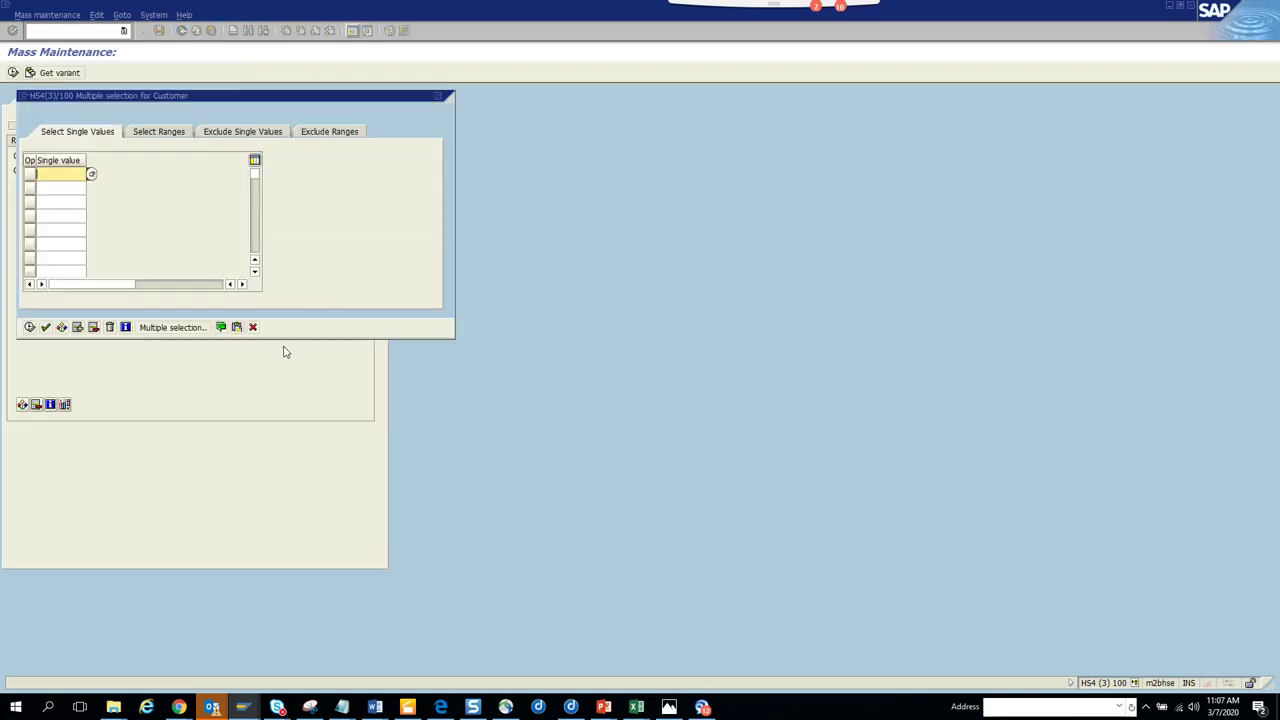
left_click(237, 327)
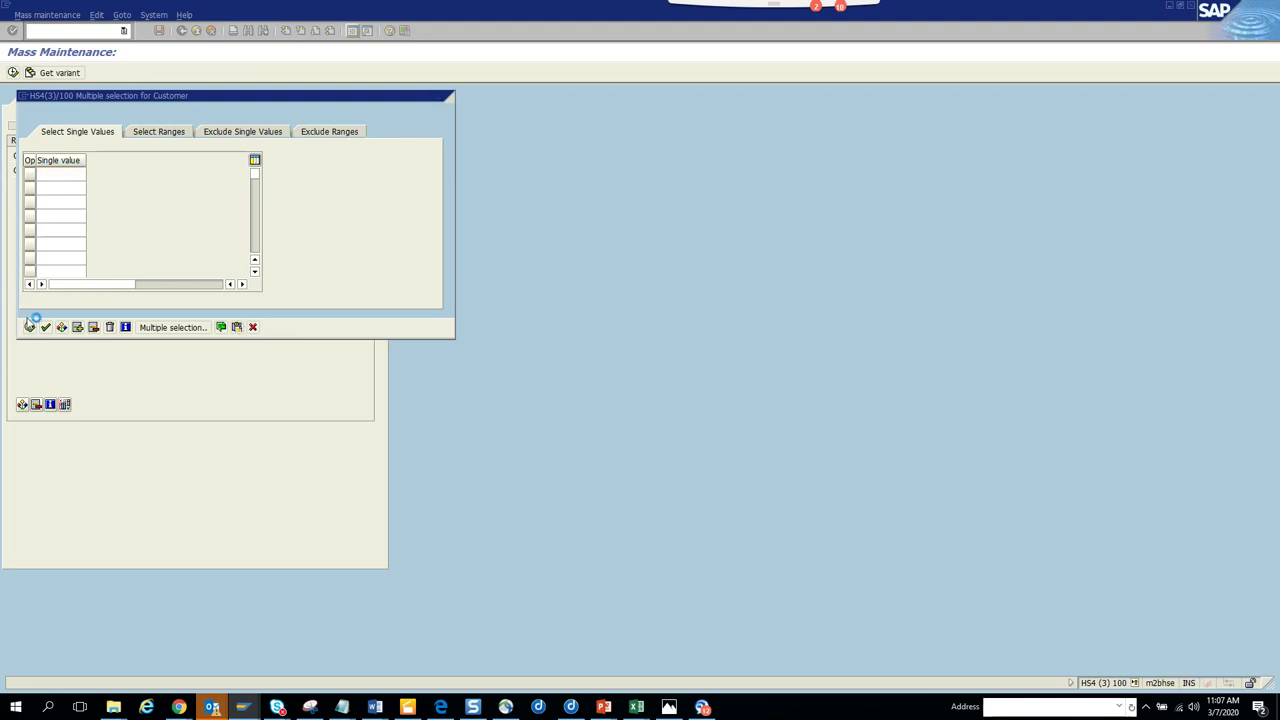
left_click(30, 328)
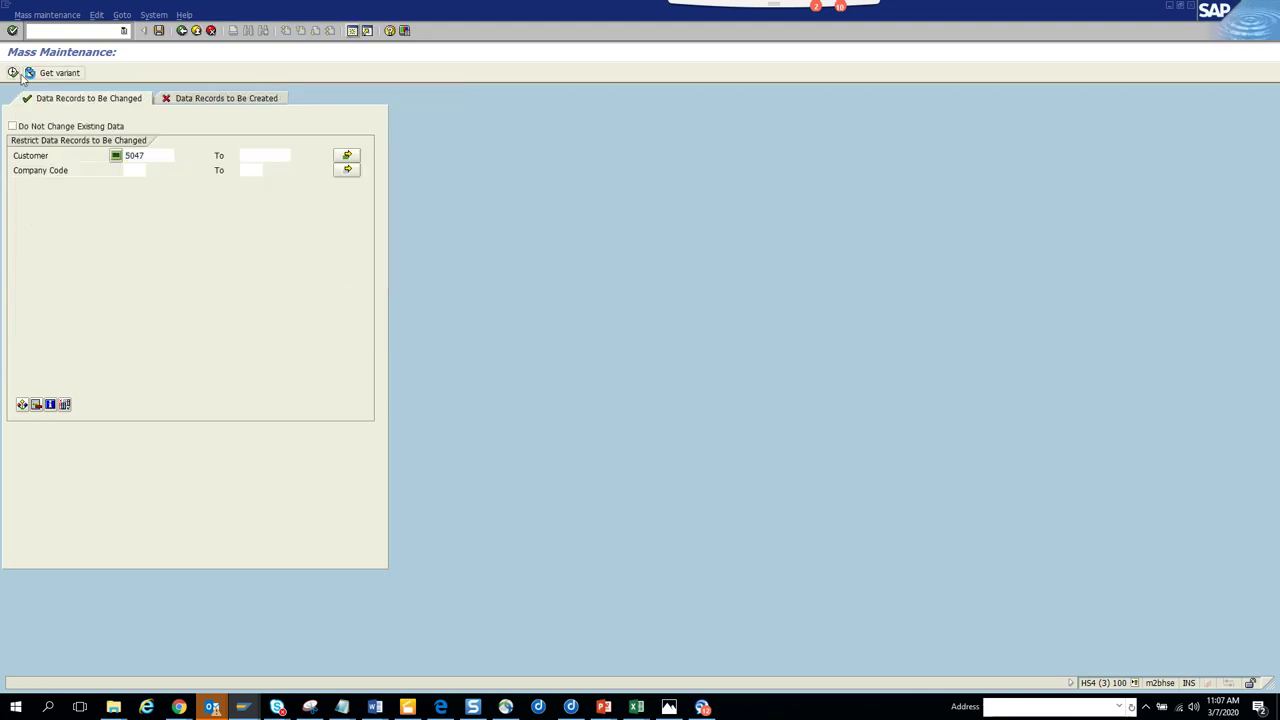
left_click(14, 73)
Set the new Account Memo value to abc for all listed customers and save the mass change
left_click(333, 154)
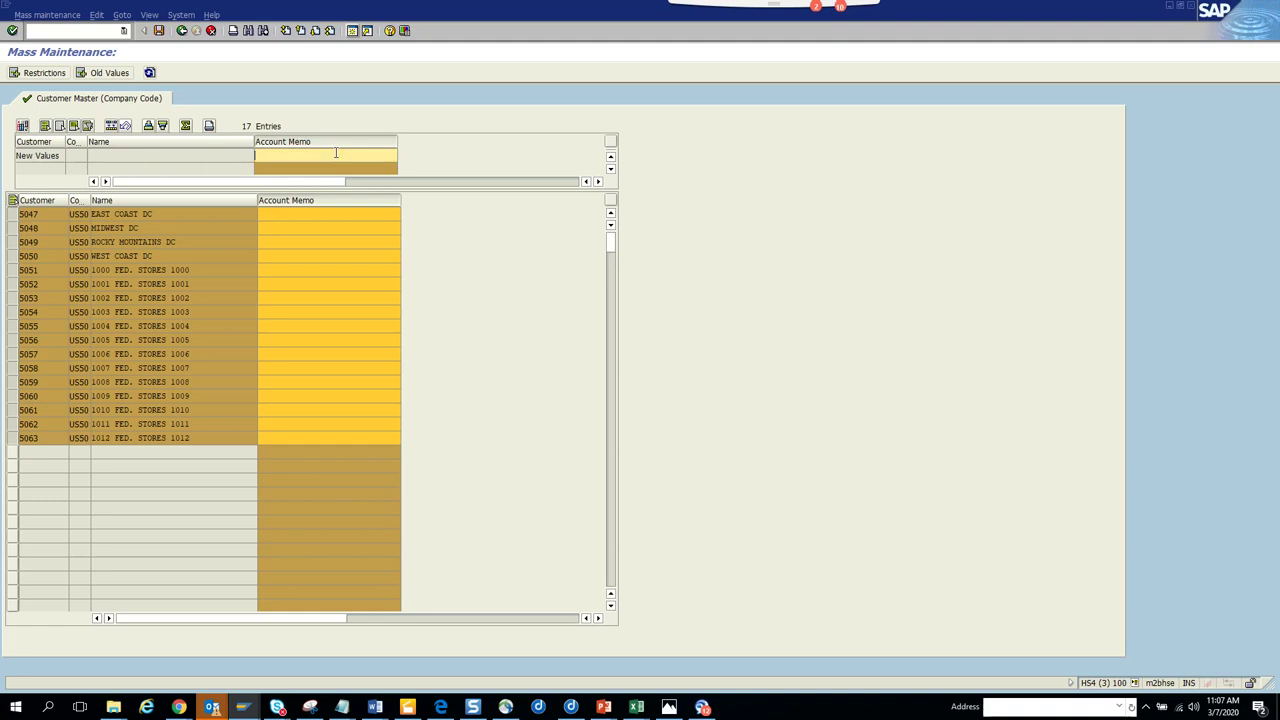
type("abc")
left_click(112, 126)
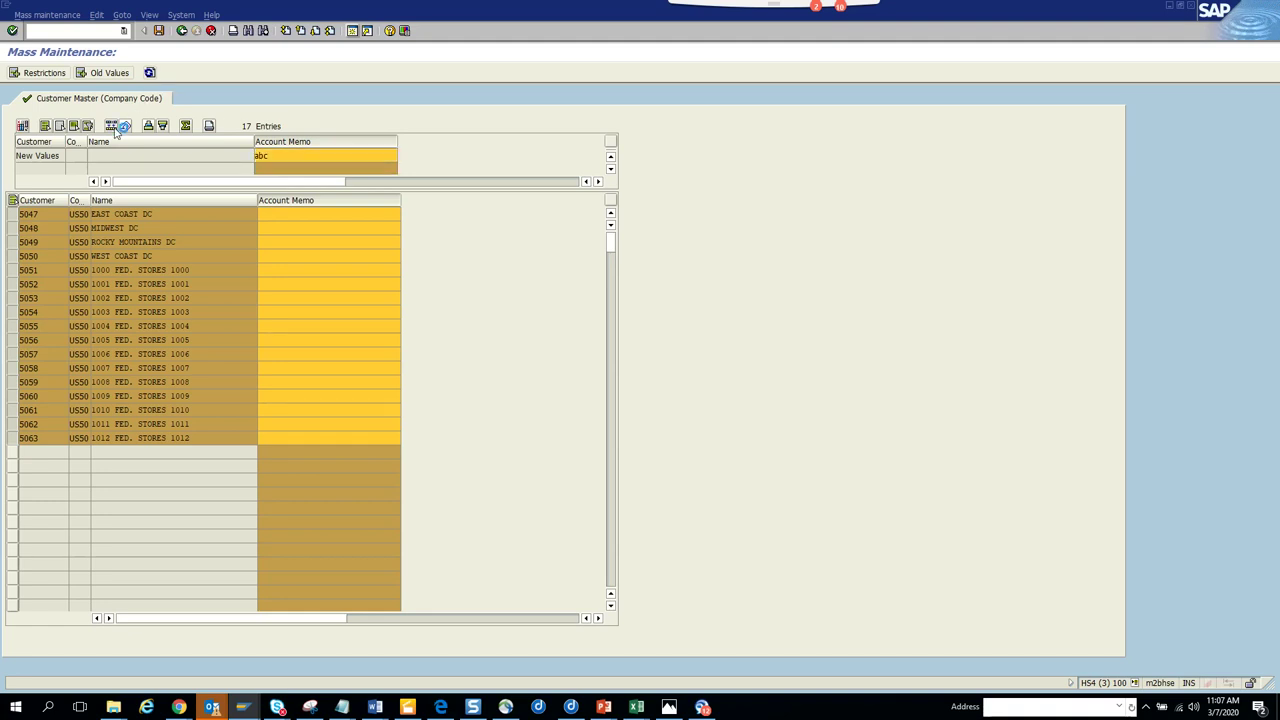
left_click(159, 30)
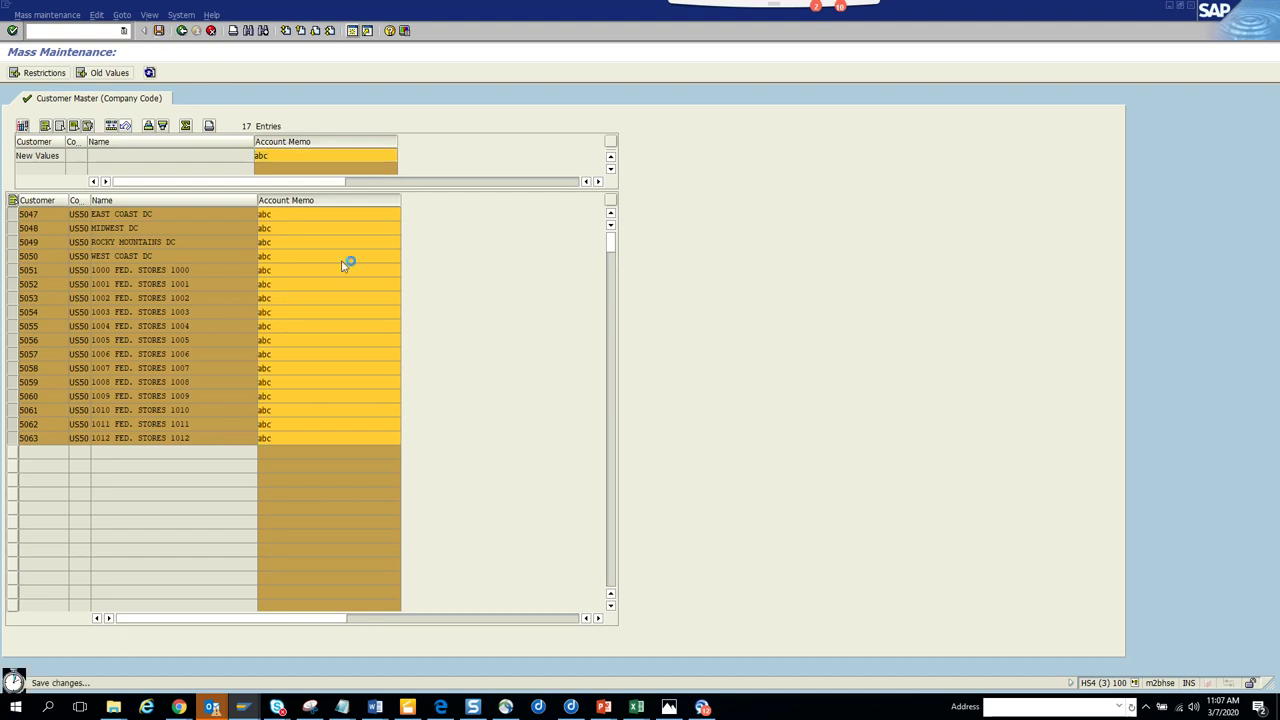
Switch to the Data Browser session and refresh the KNB1 list repeatedly to check the Account Memo values
key("alt+Tab")
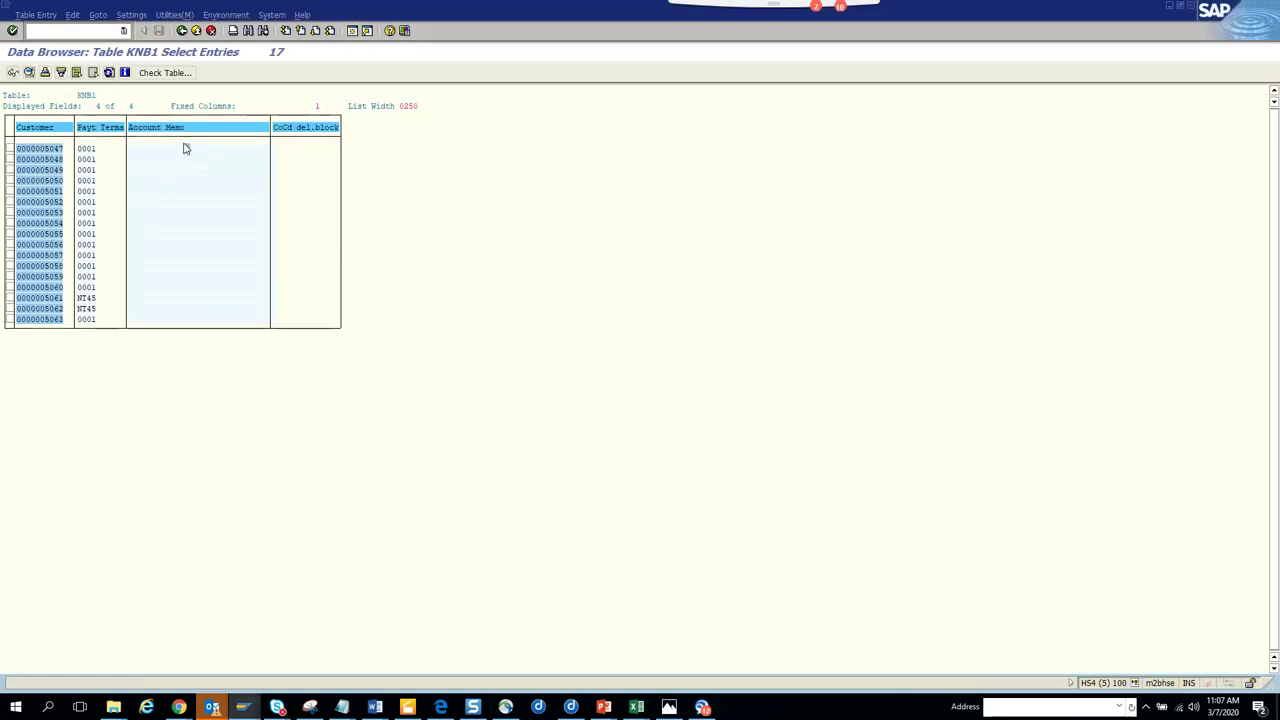
left_click(108, 72)
left_click(110, 73)
left_click(114, 77)
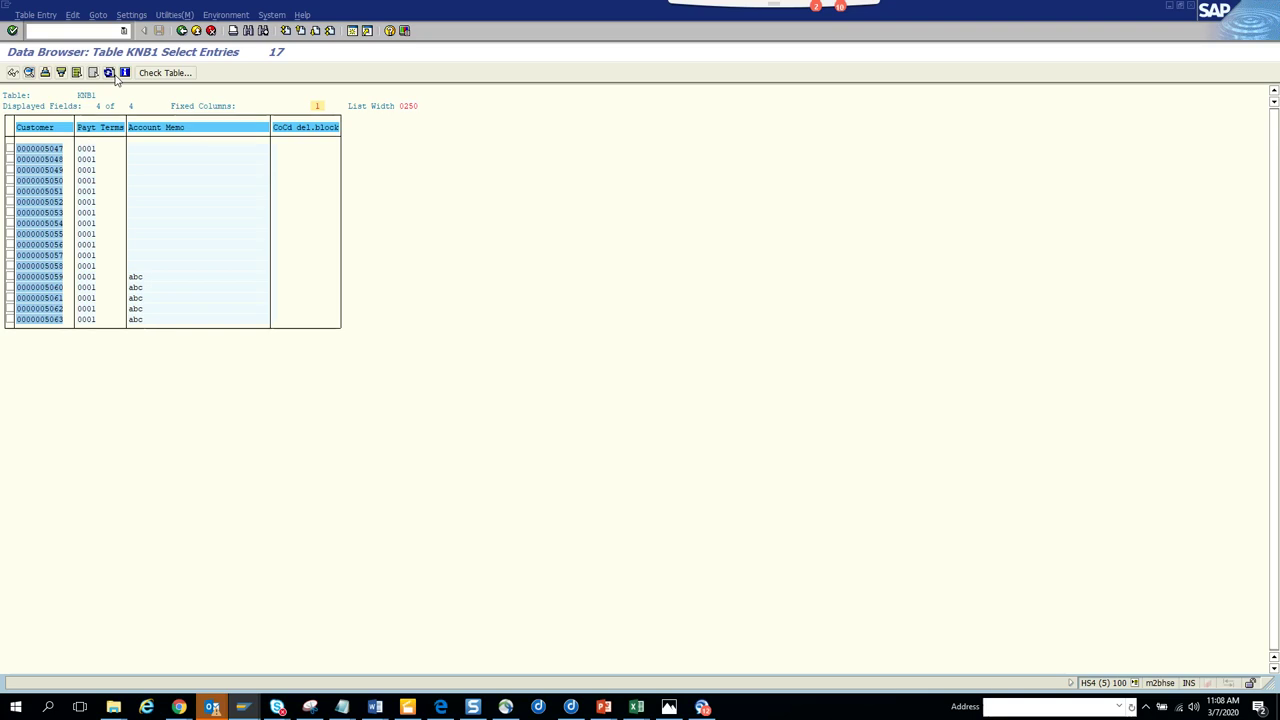
left_click(110, 73)
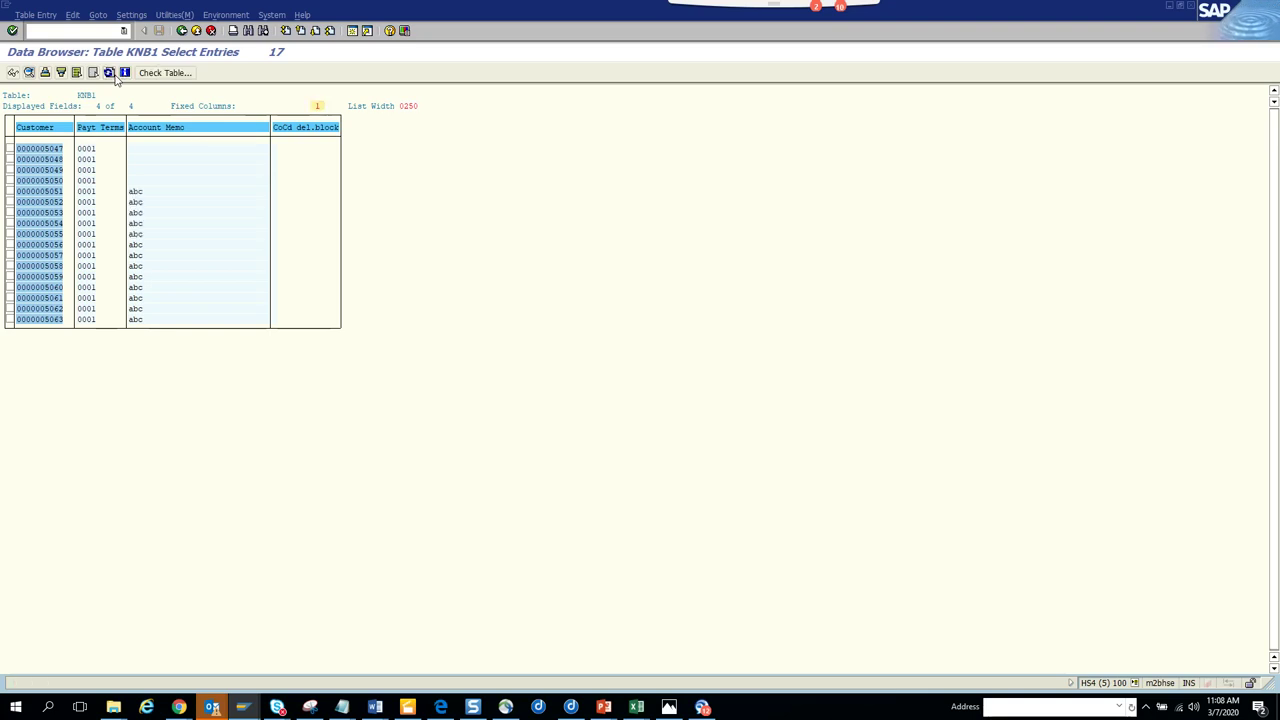
left_click(110, 73)
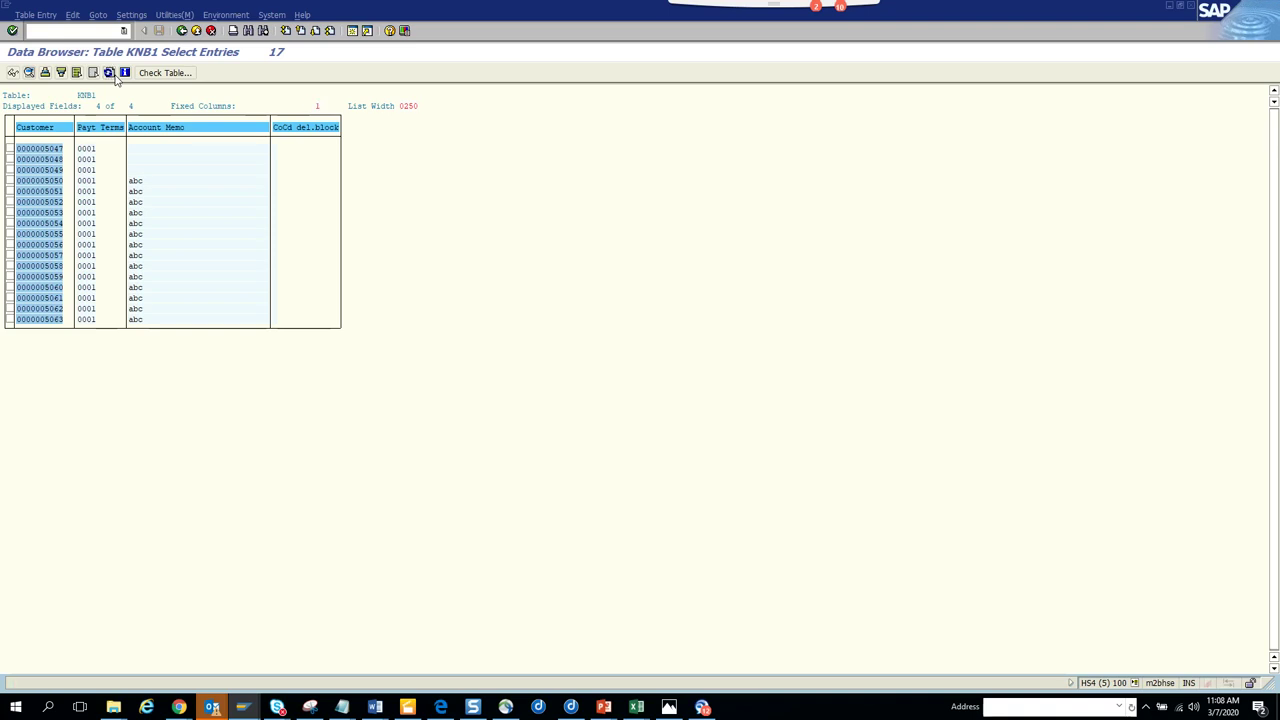
left_click(112, 75)
left_click(110, 73)
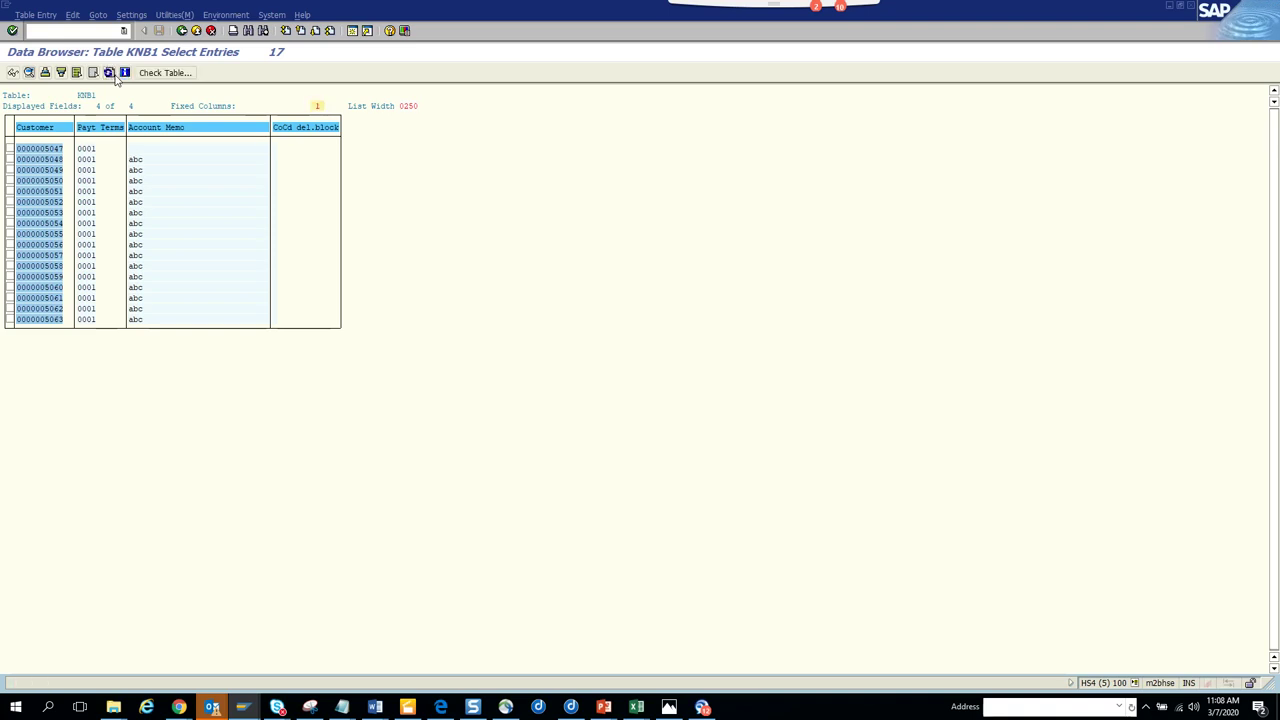
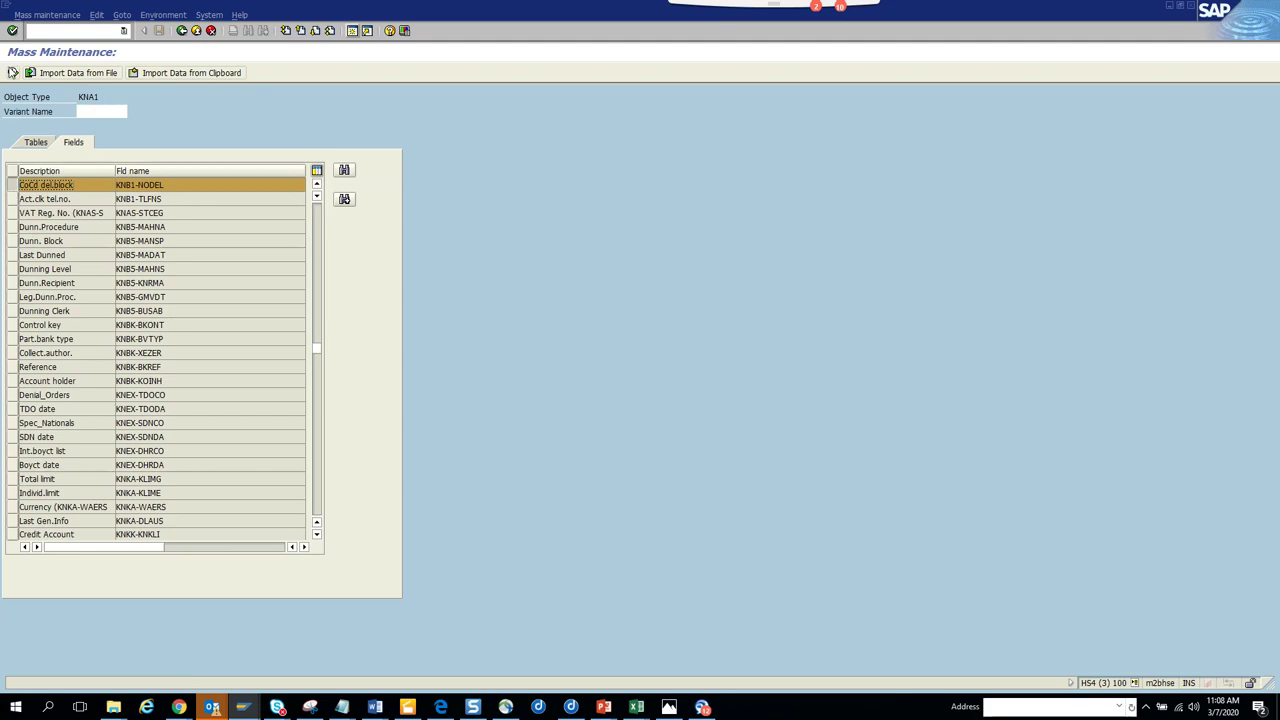
Execute the mass maintenance for Account Memo and the company code deletion block, restricting the records to the customer numbers pasted into the Customer multiple selection
left_click(13, 73)
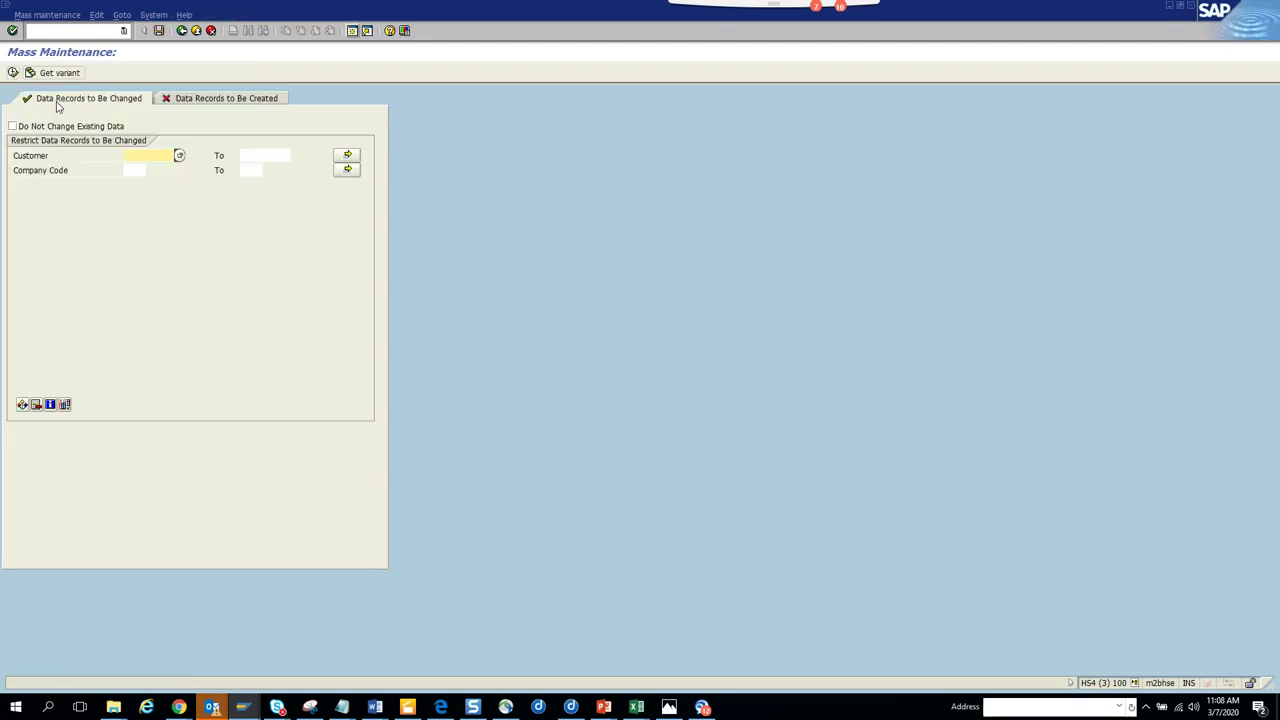
left_click(347, 155)
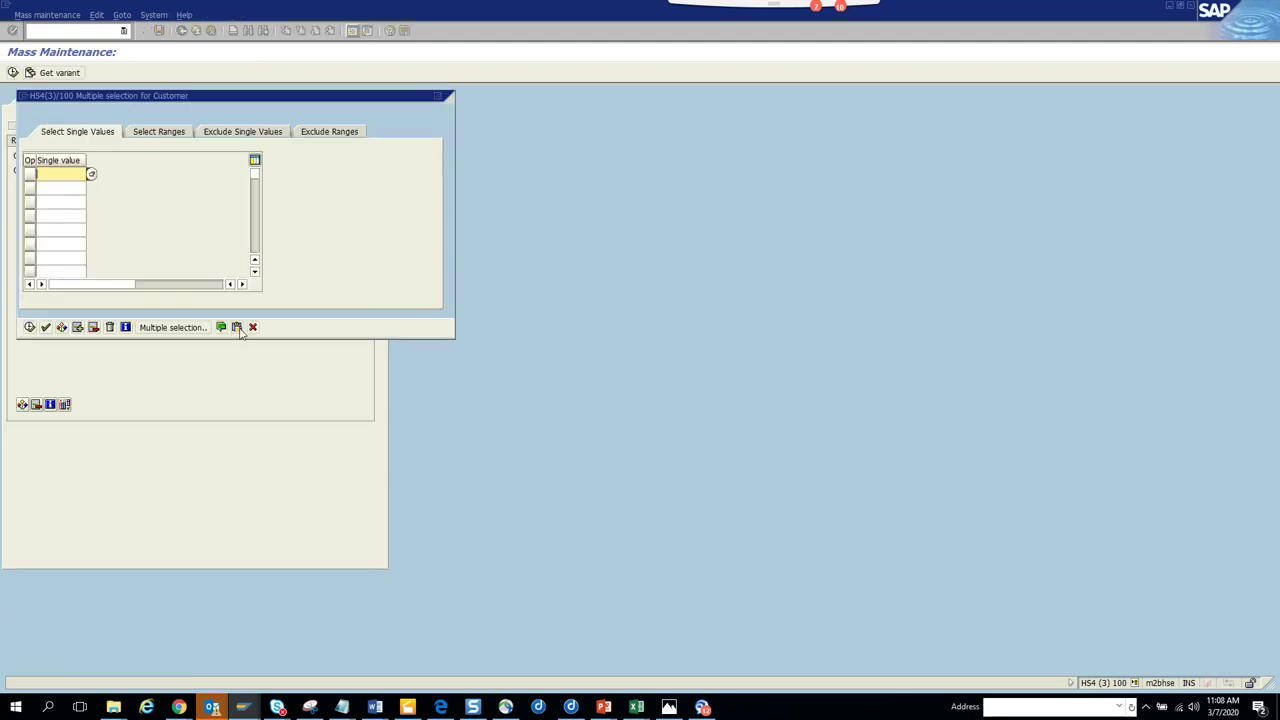
left_click(30, 327)
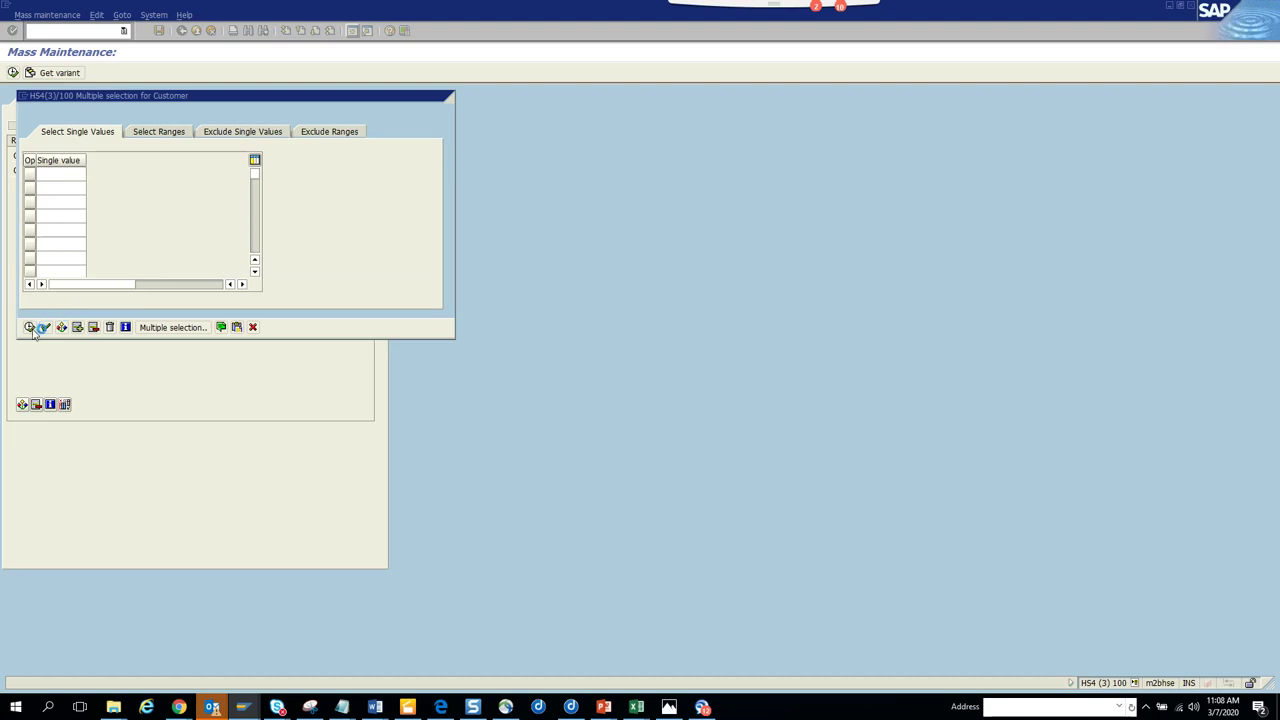
left_click(44, 327)
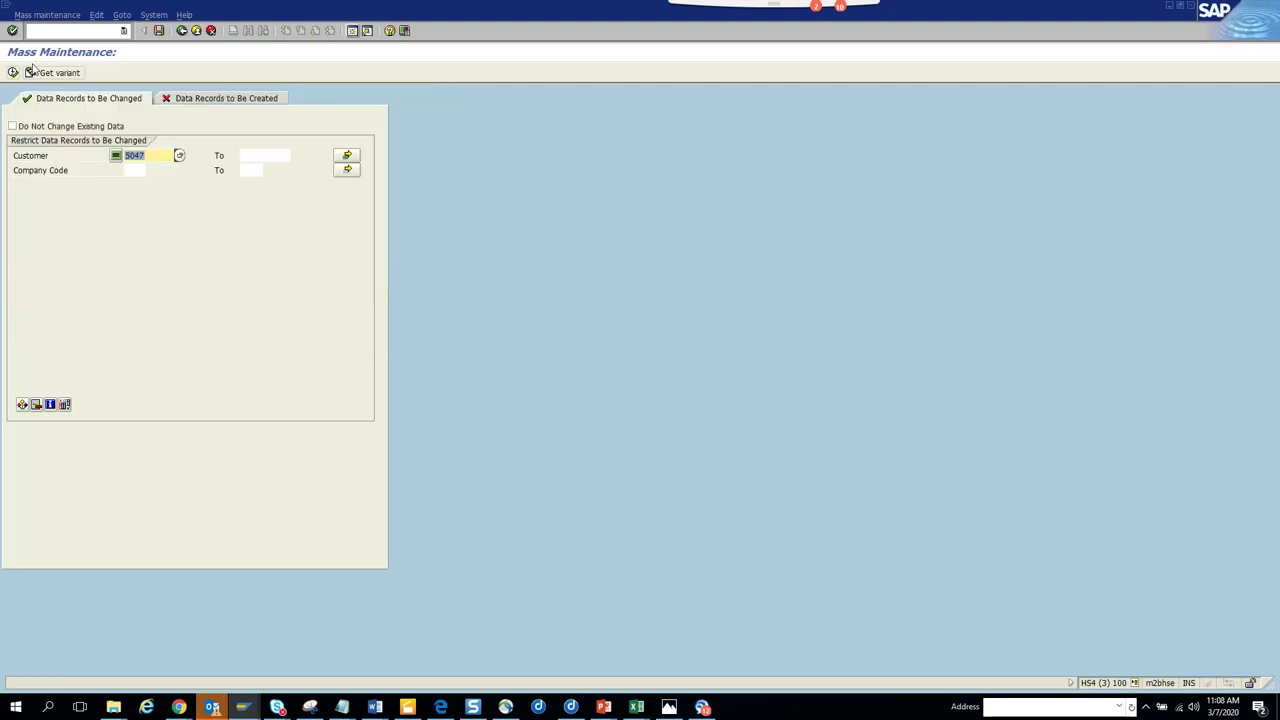
left_click(14, 72)
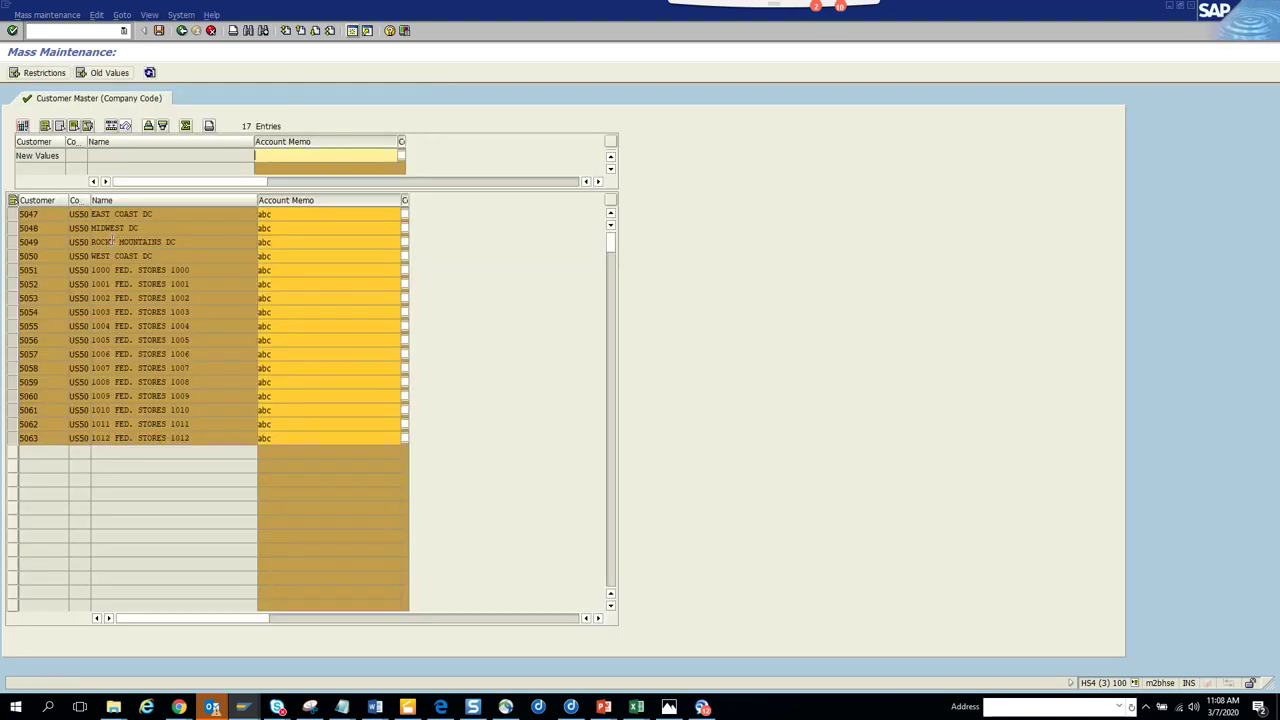
Set the new Account Memo value to def with the deletion block checked for all listed customers and save the mass change
left_click(312, 157)
left_click(402, 157)
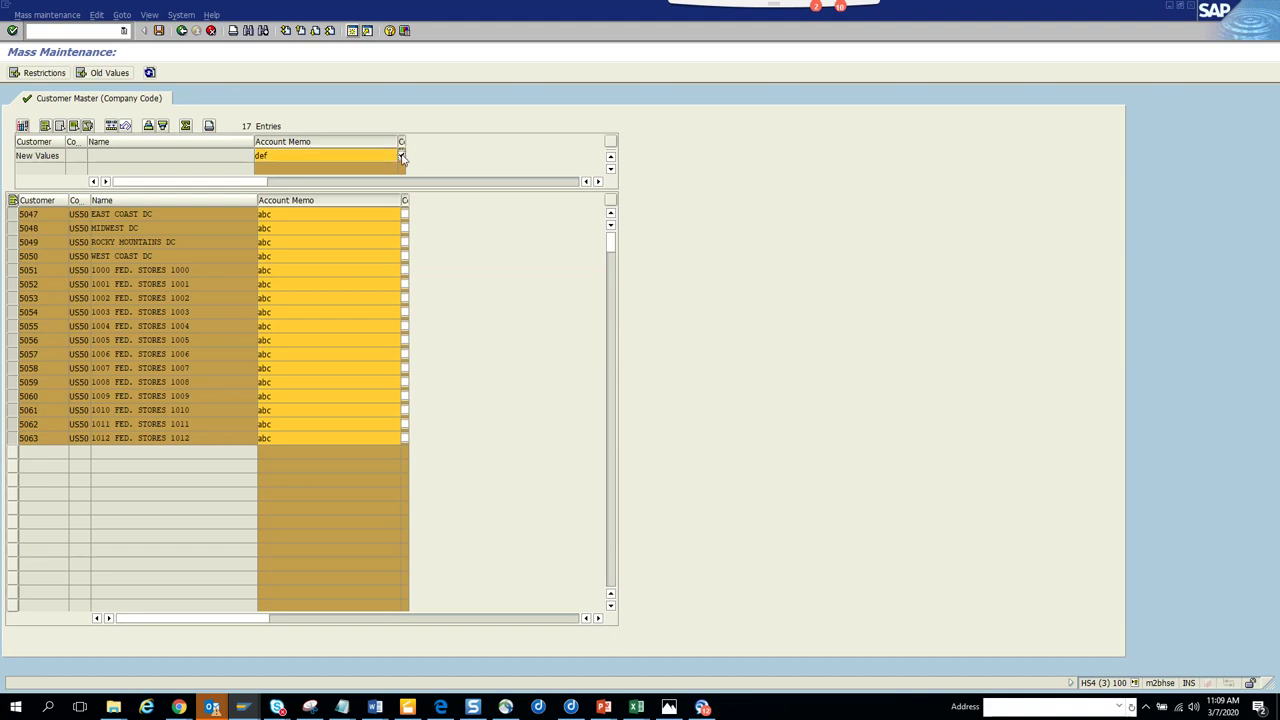
left_click(112, 127)
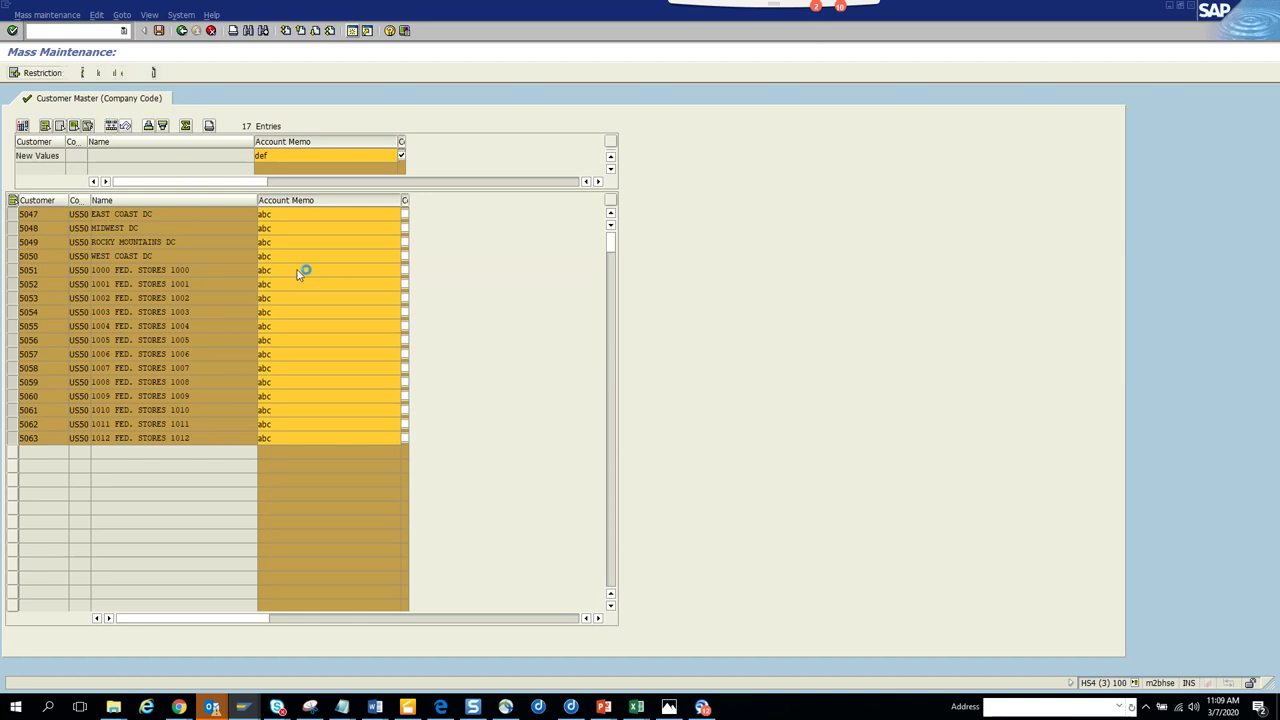
left_click(158, 30)
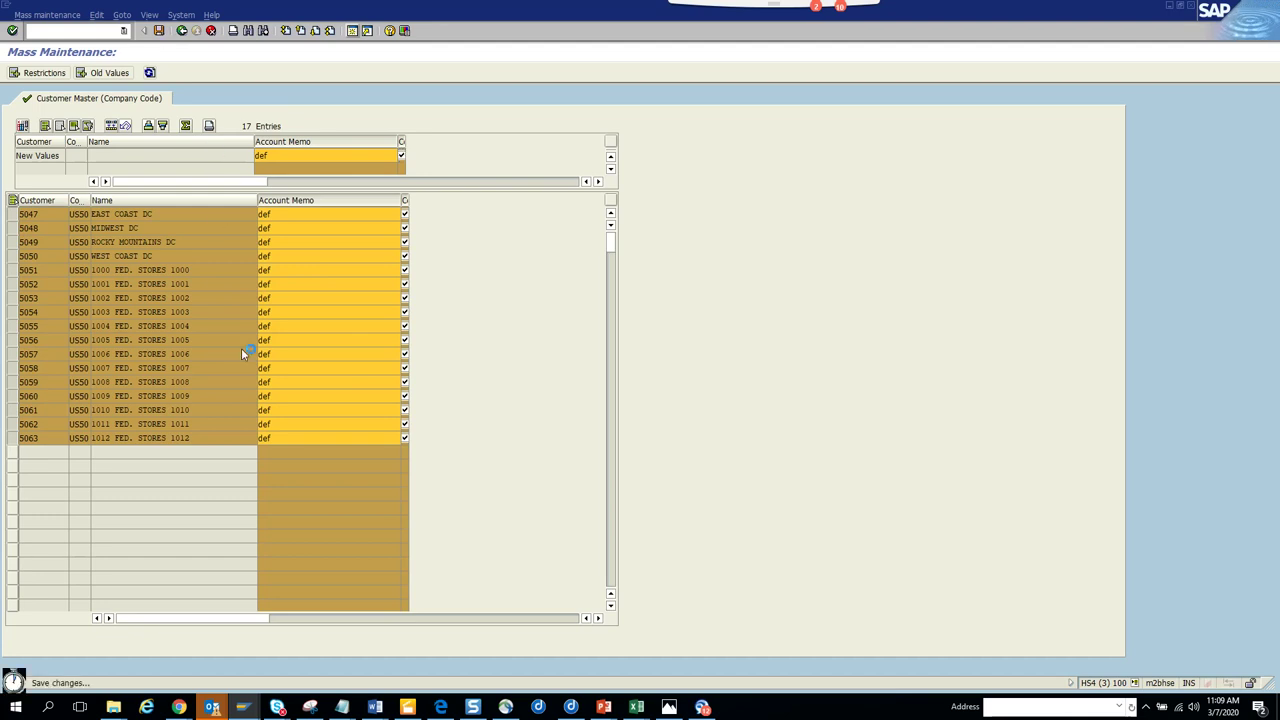
Switch to the Data Browser session and refresh the KNB1 list repeatedly to check the Account Memo and deletion block columns
key("alt+Tab")
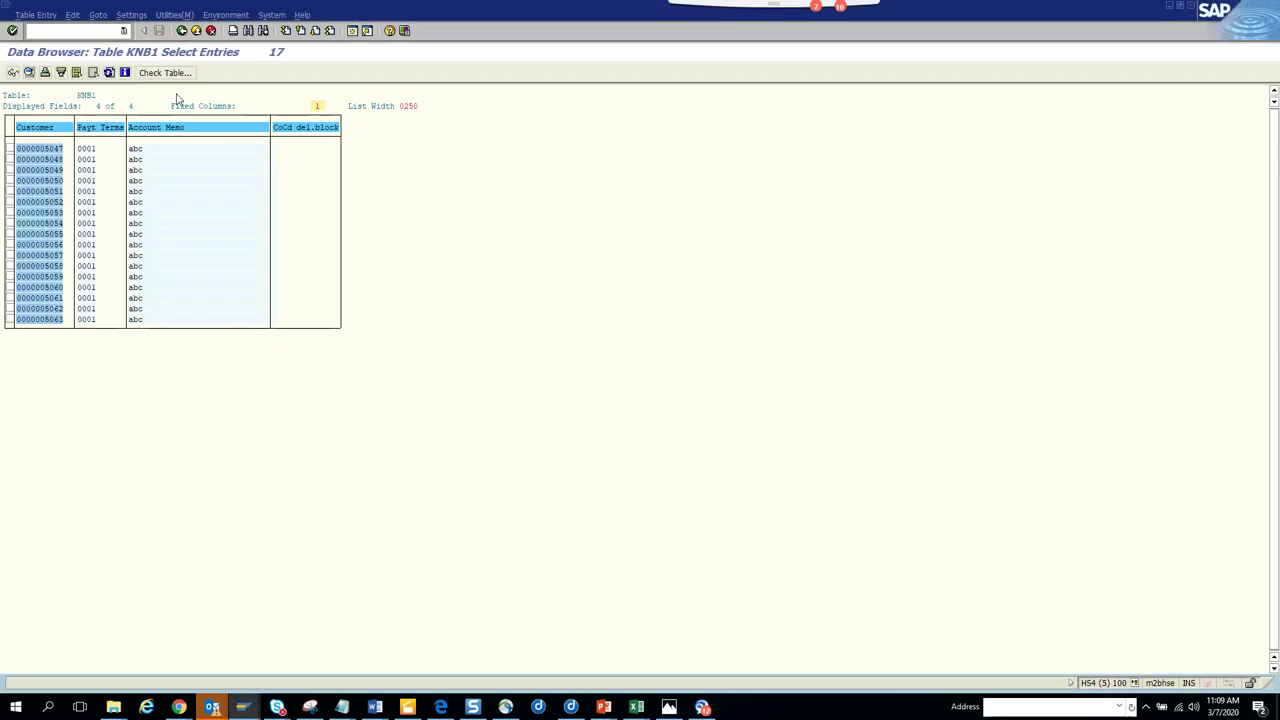
left_click(110, 73)
left_click(110, 73)
left_click(110, 73)
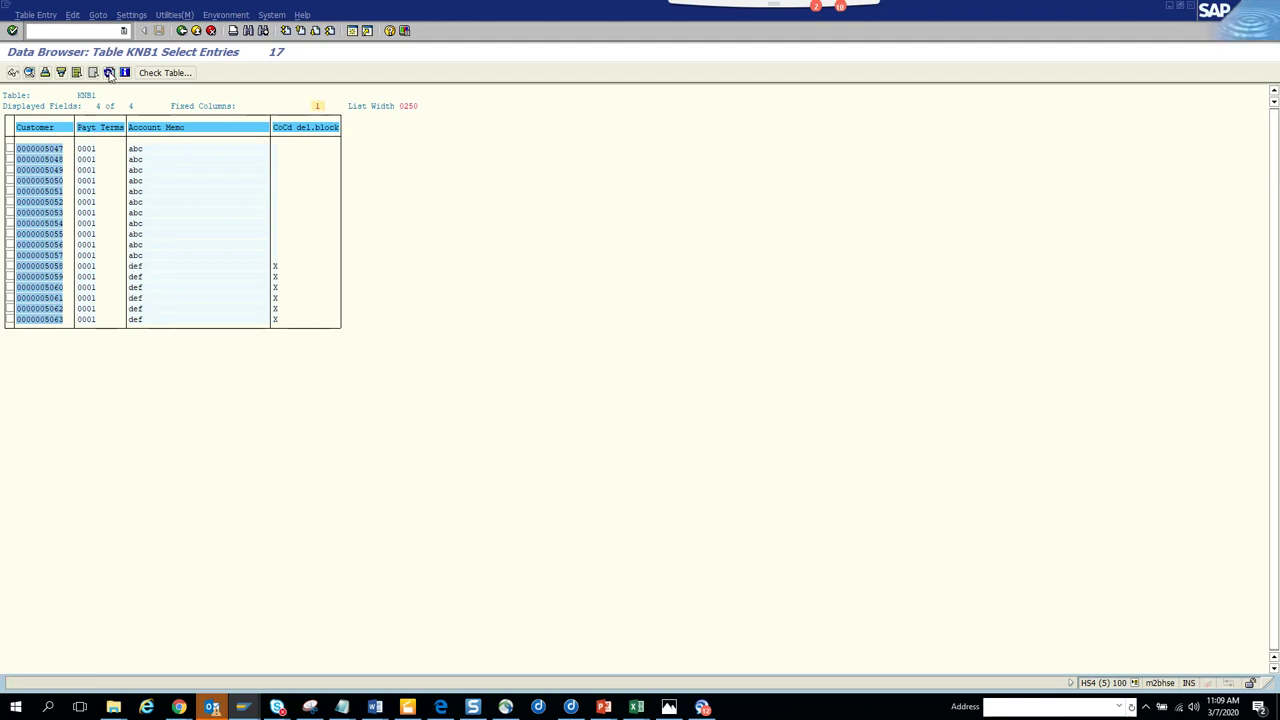
left_click(110, 73)
left_click(110, 73)
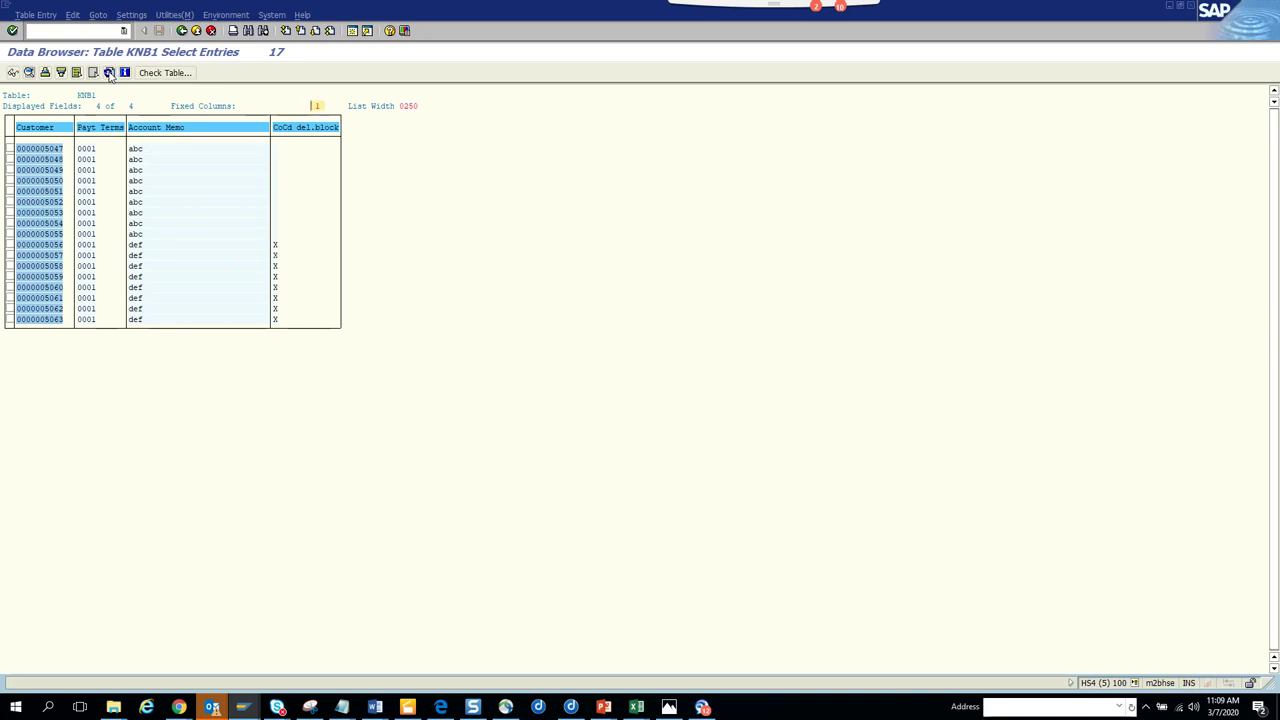
left_click(110, 73)
left_click(110, 73)
left_click(110, 73)
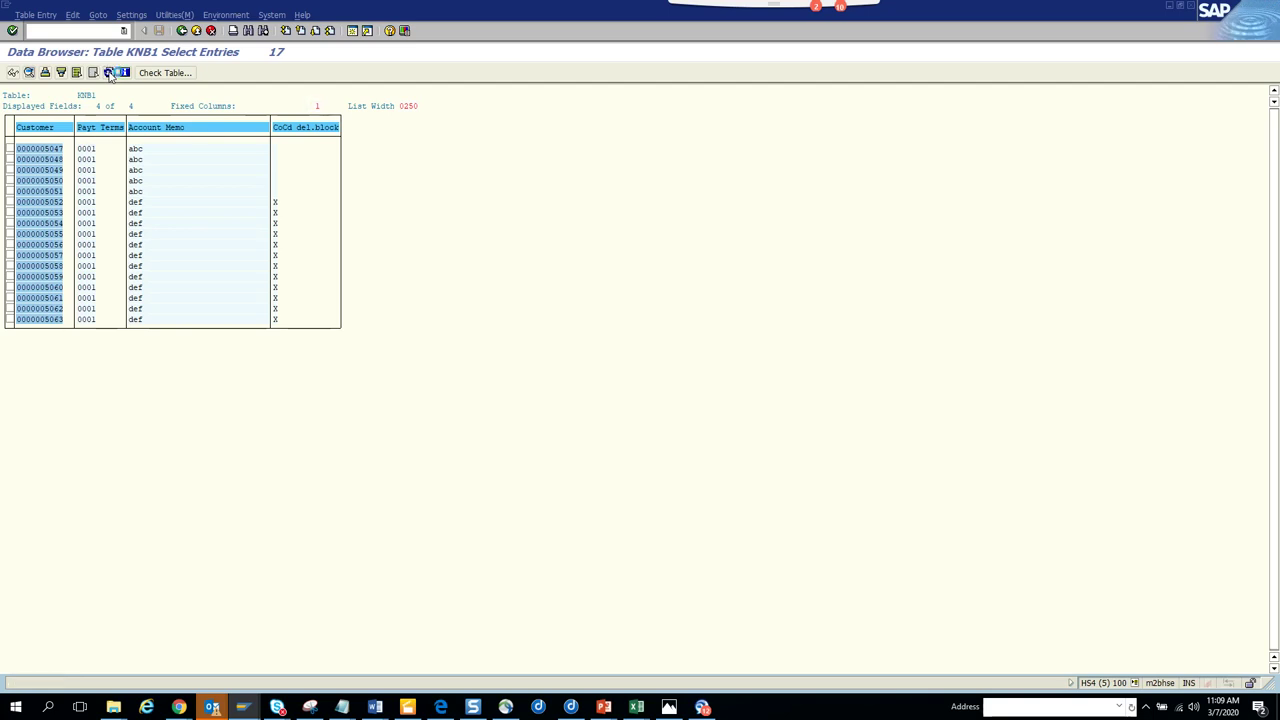
left_click(110, 73)
left_click(110, 73)
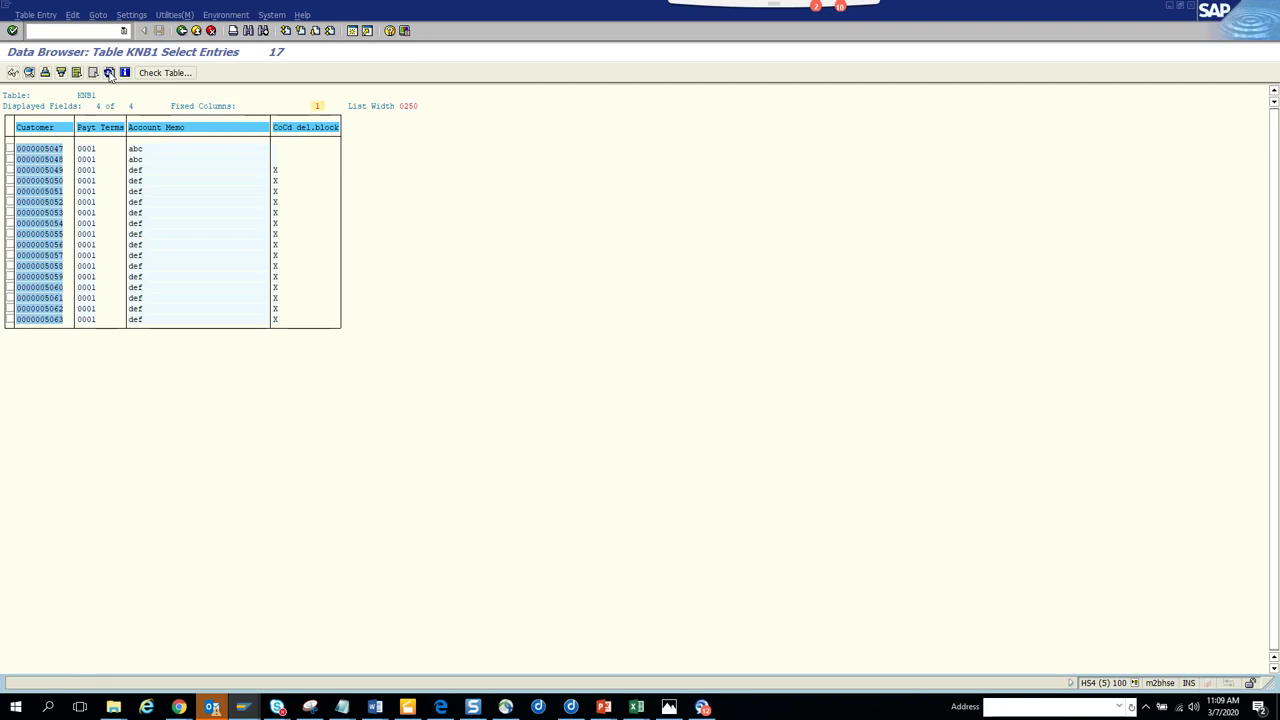
left_click(110, 73)
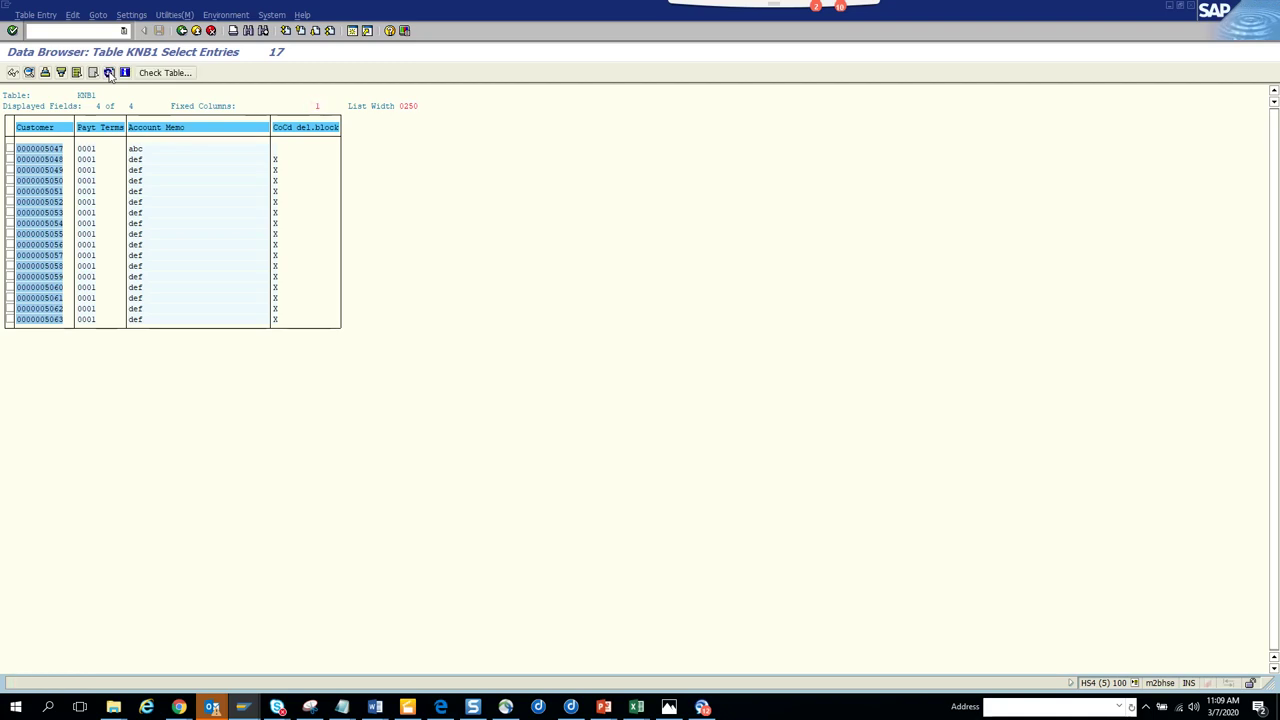
left_click(110, 73)
key("ctrl+s")
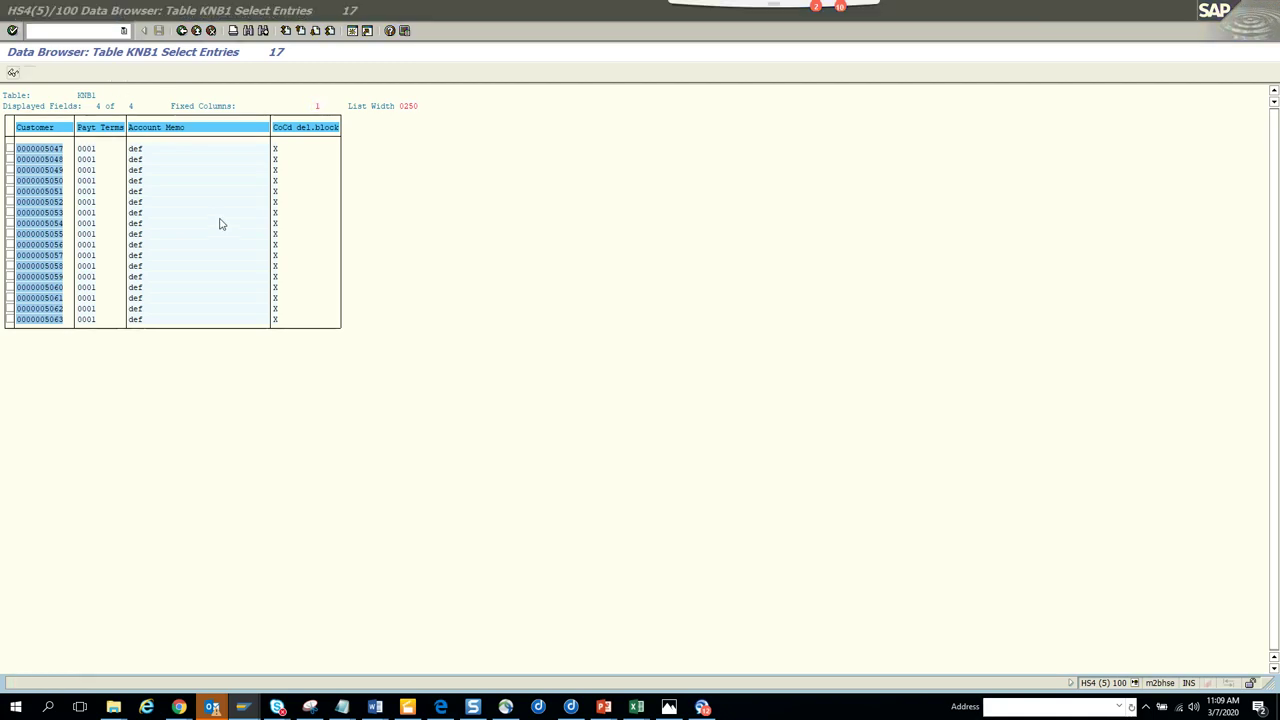
Leave the KNB1 entries list and its selection screen to return to the Data Browser's initial screen
key("F3")
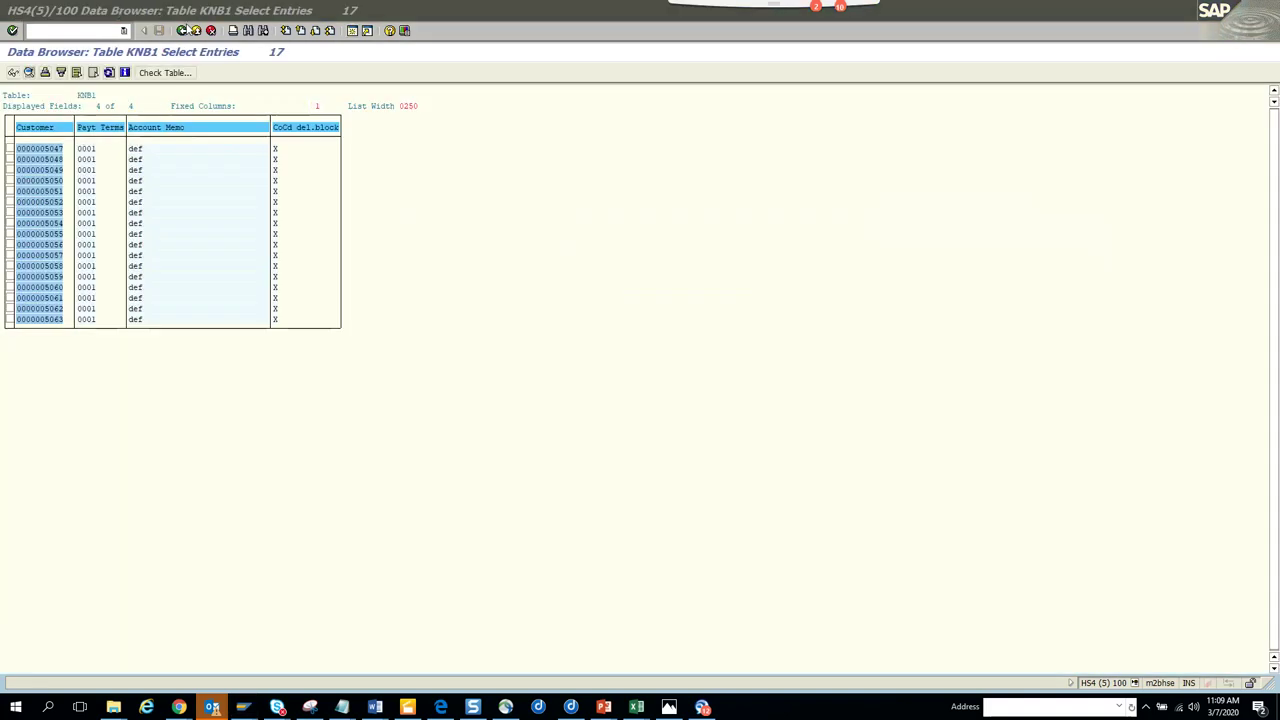
key("F3")
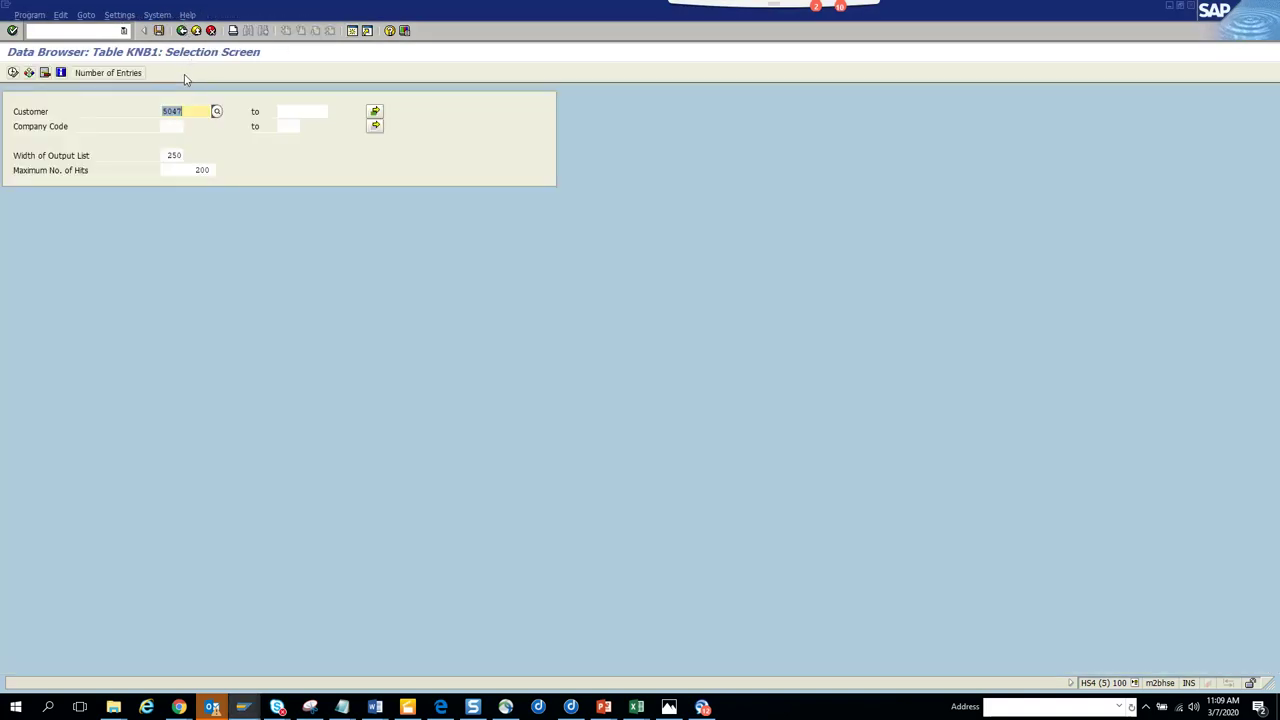
left_click(182, 30)
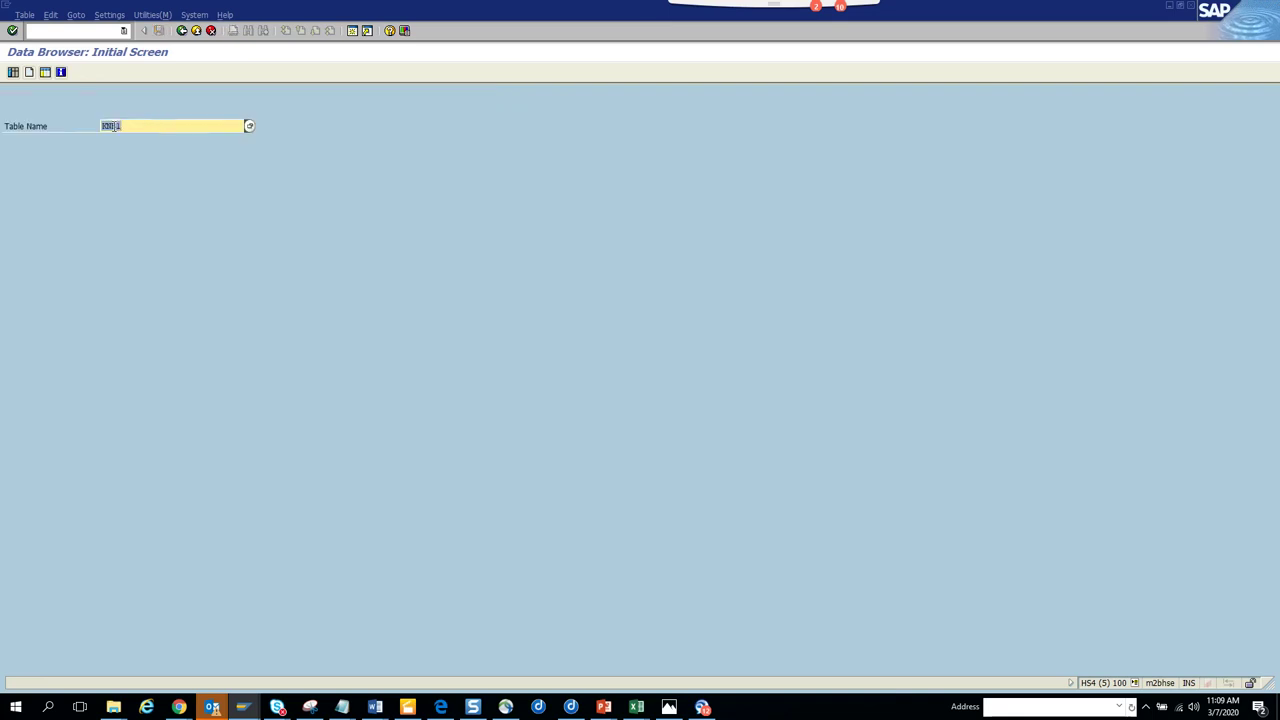
Try to open table KNM1 in the Data Browser
left_click(113, 126)
type("a1")
key("Return")
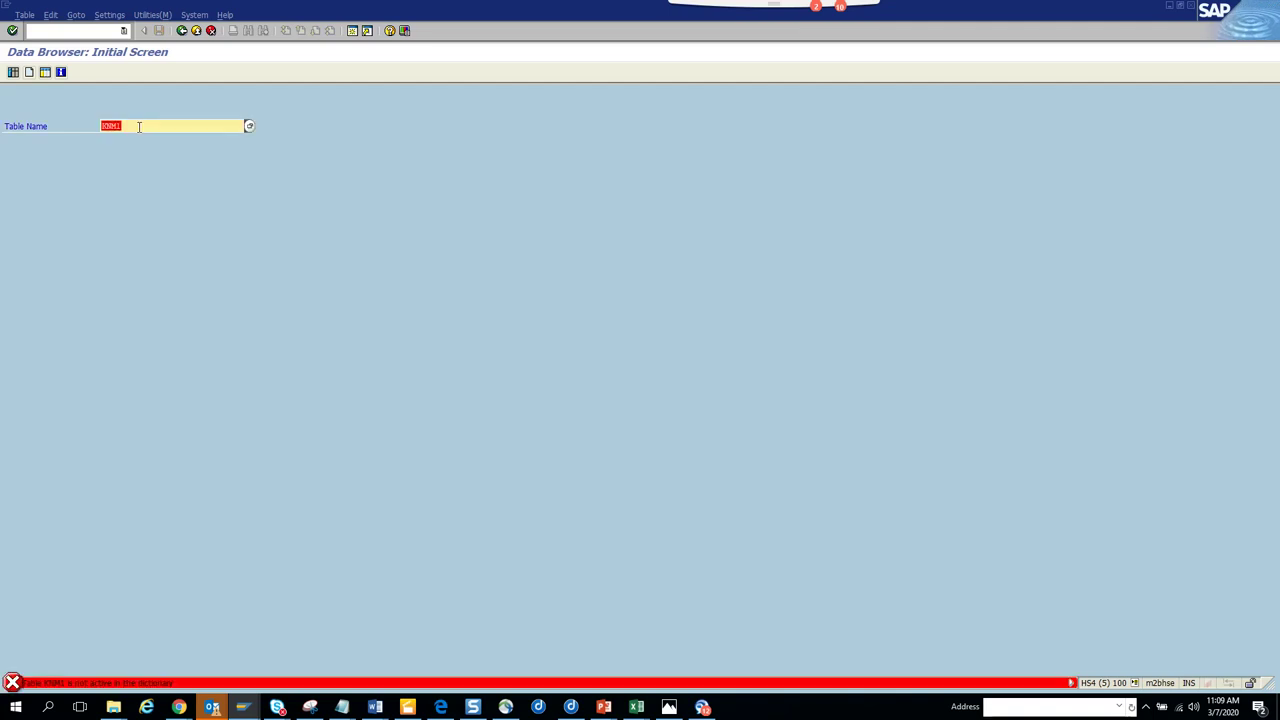
Search for tables matching KN*, look through the customer master tables in the hit list, and close it
left_click_drag(111, 126, 136, 130)
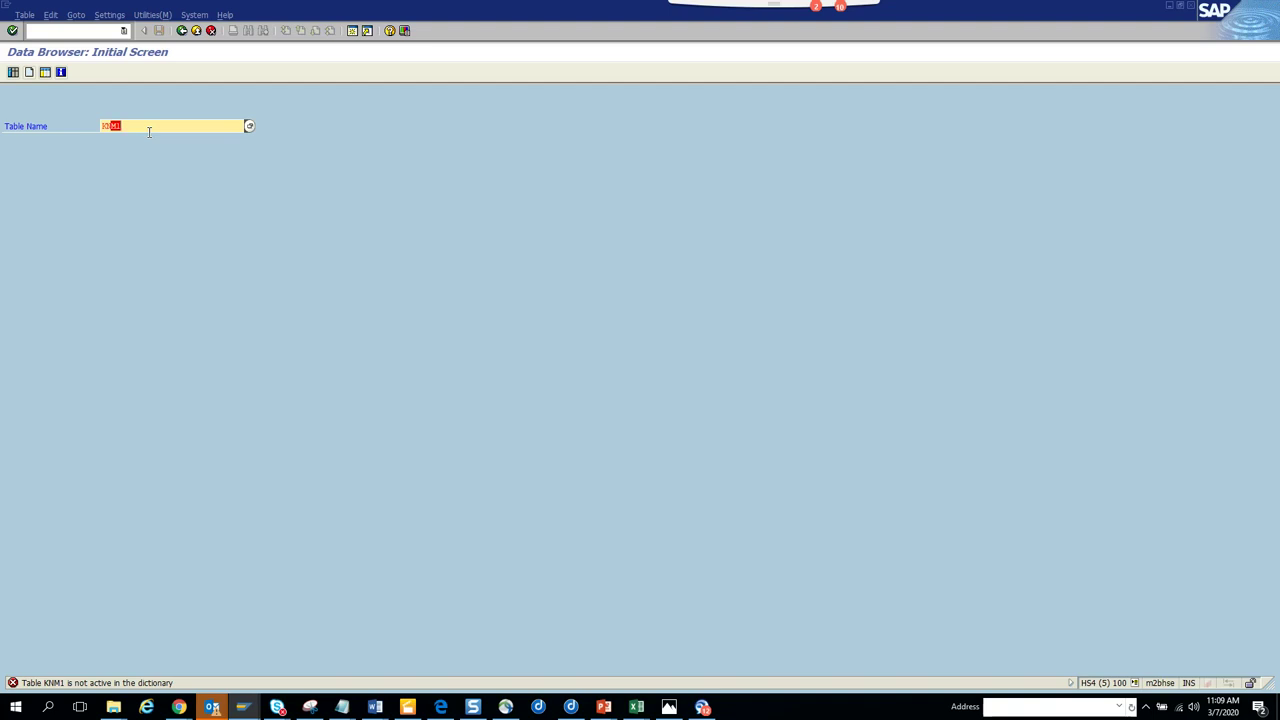
key("BackSpace")
key("Return")
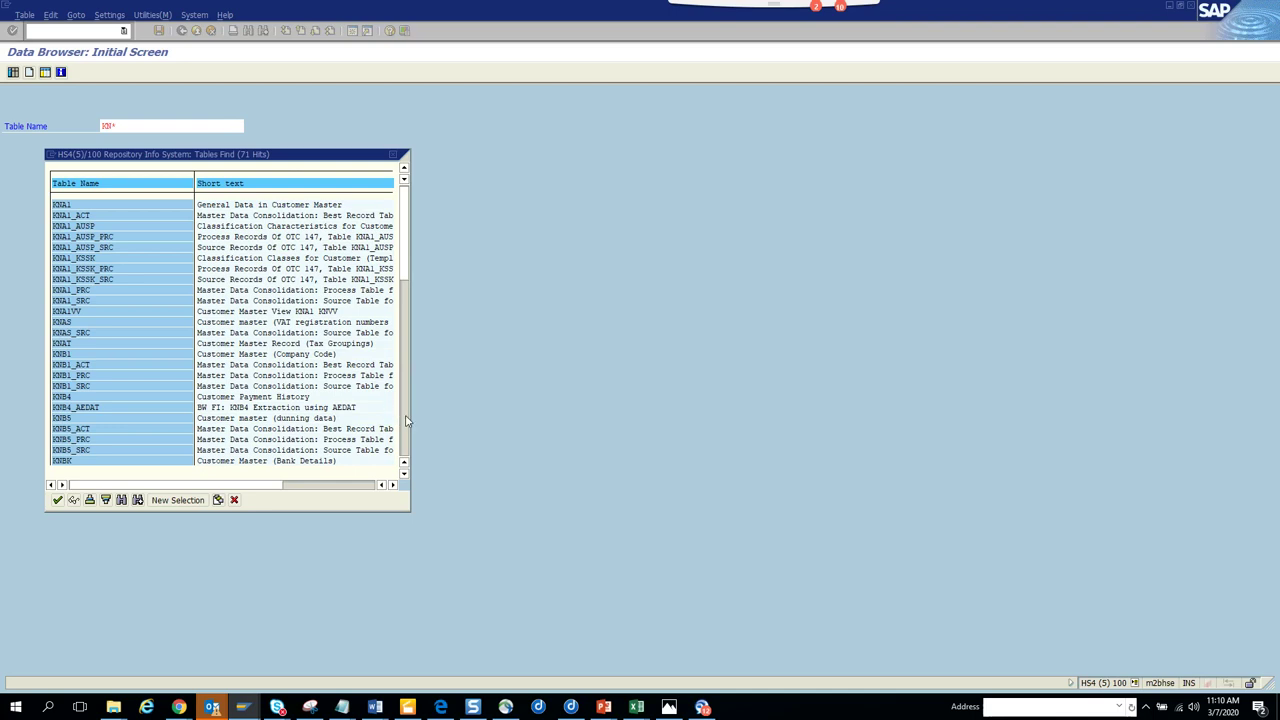
left_click(406, 421)
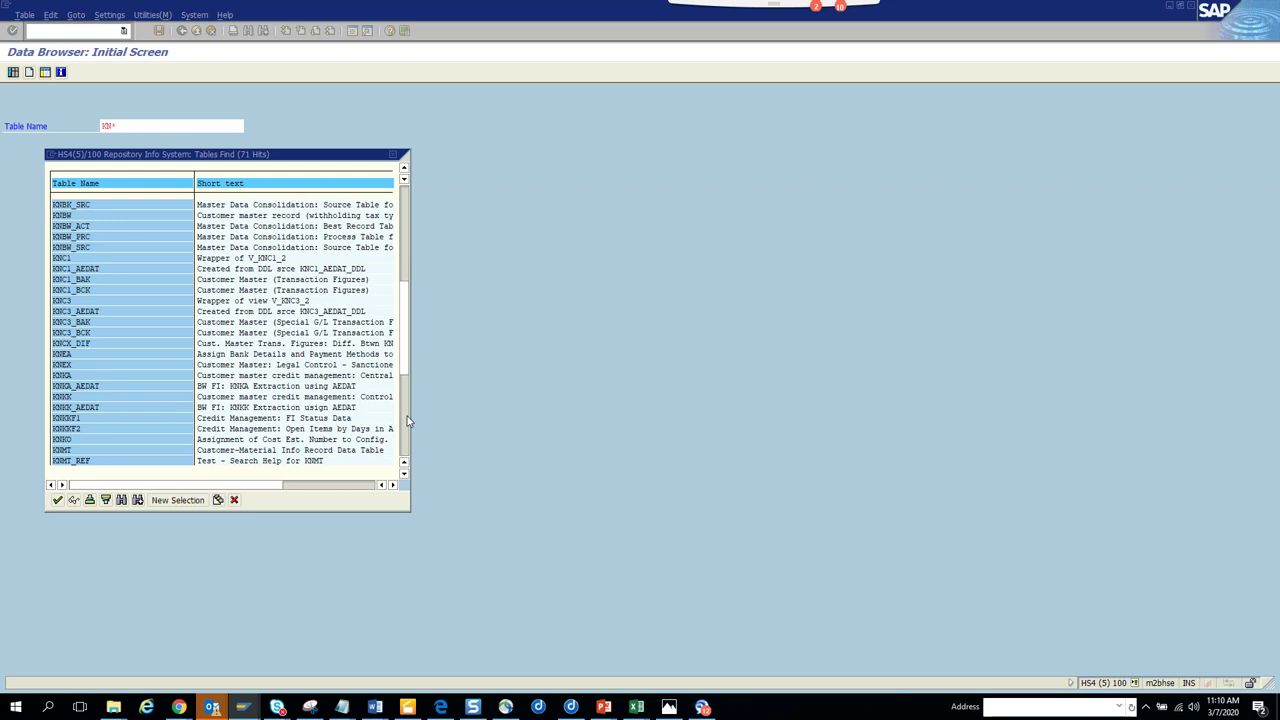
left_click(406, 421)
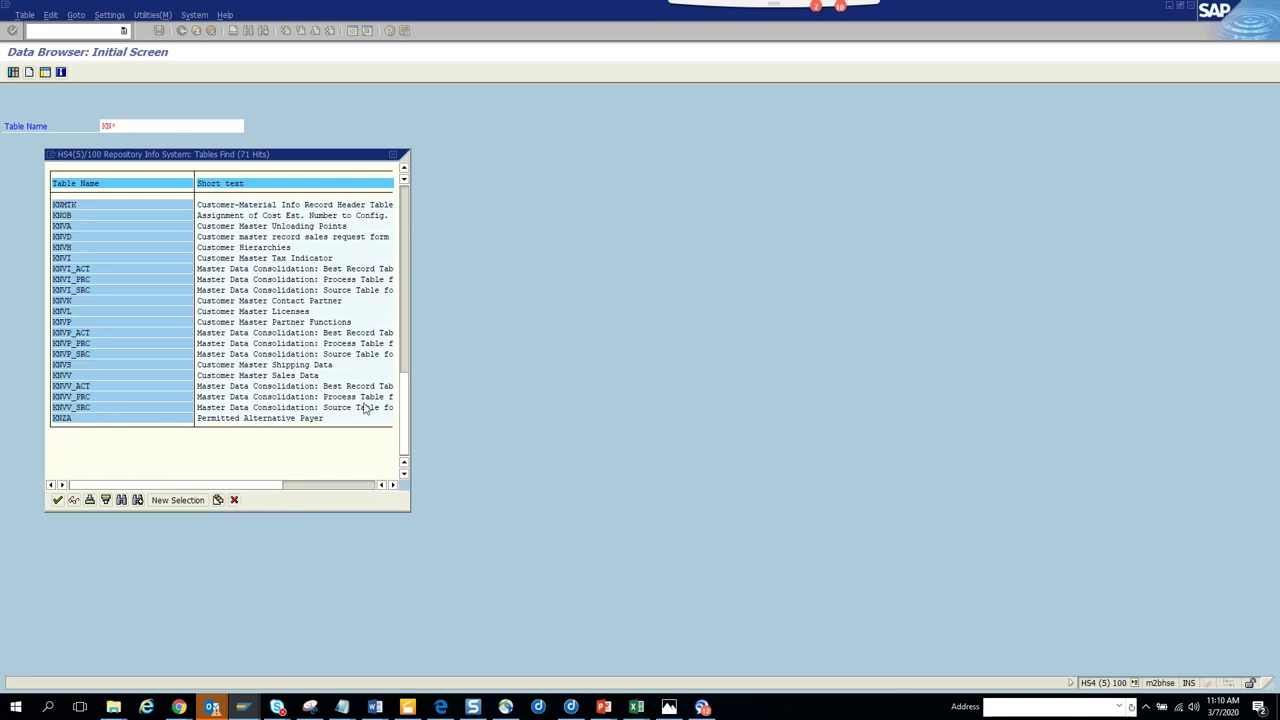
left_click(393, 157)
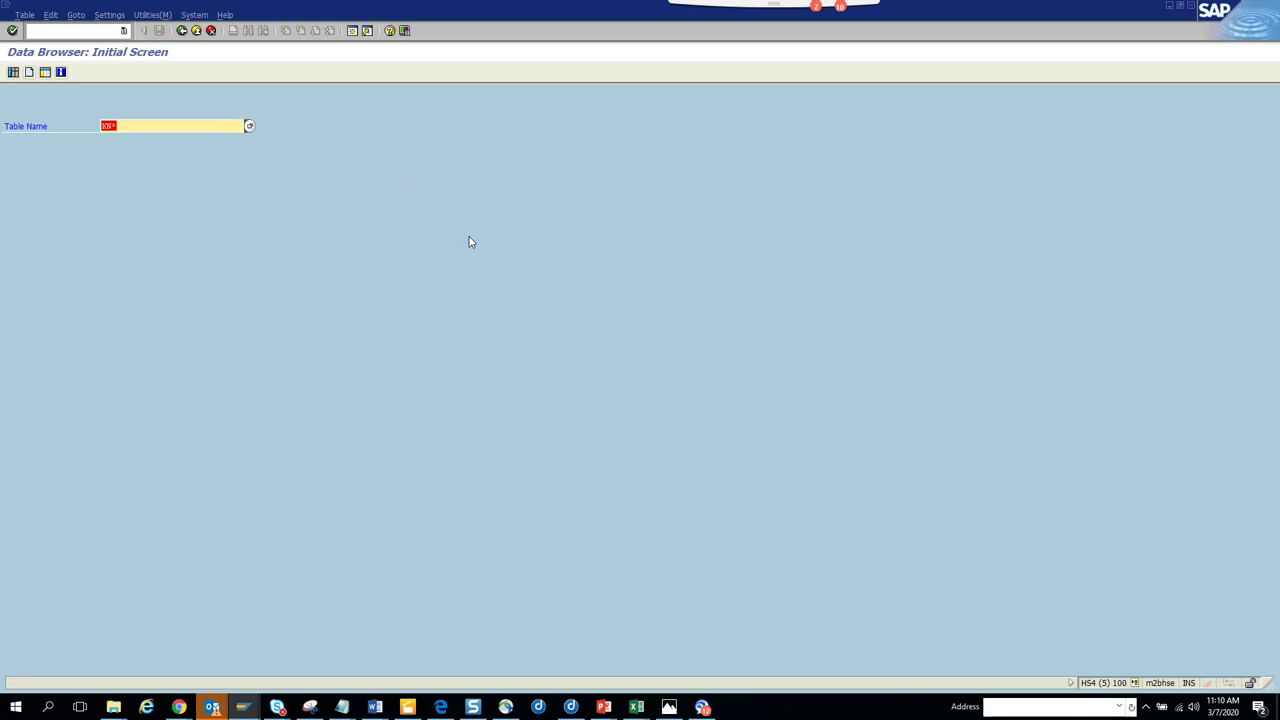
Switch back to the mass maintenance session, exit to SAP Easy Access, and restart transaction XD99
key("alt+Tab")
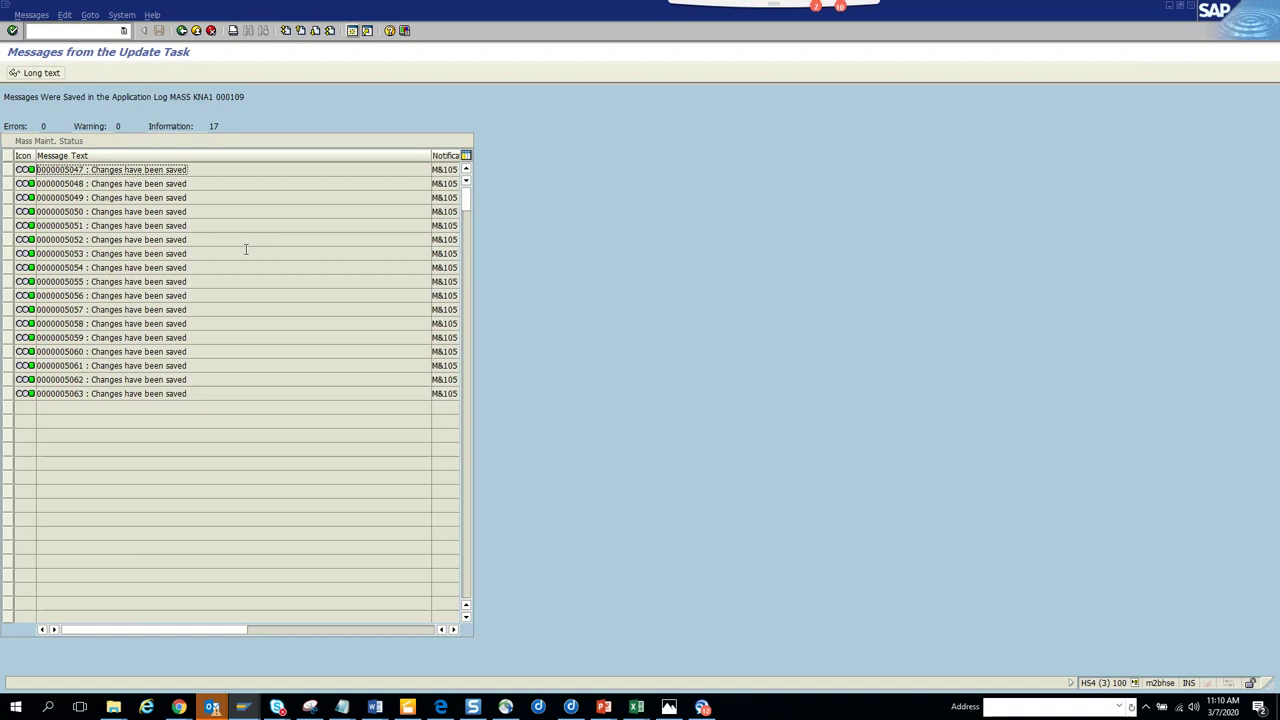
left_click(182, 31)
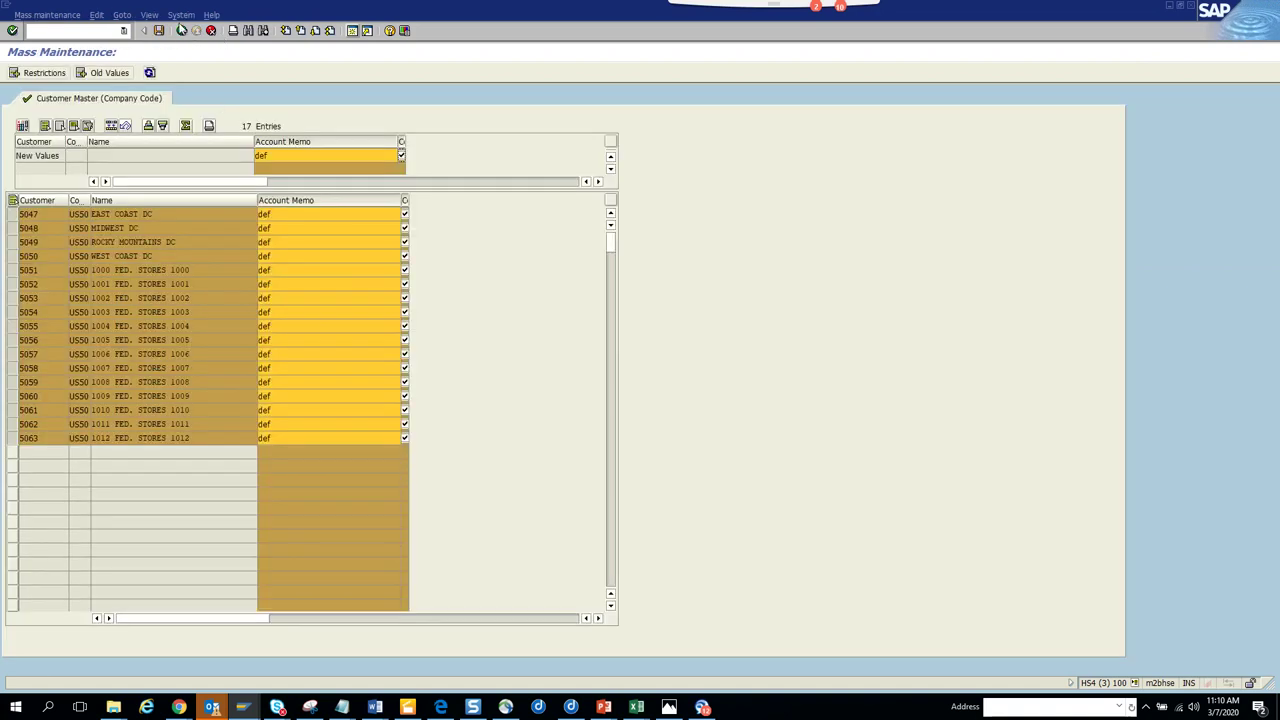
left_click(182, 31)
left_click(182, 31)
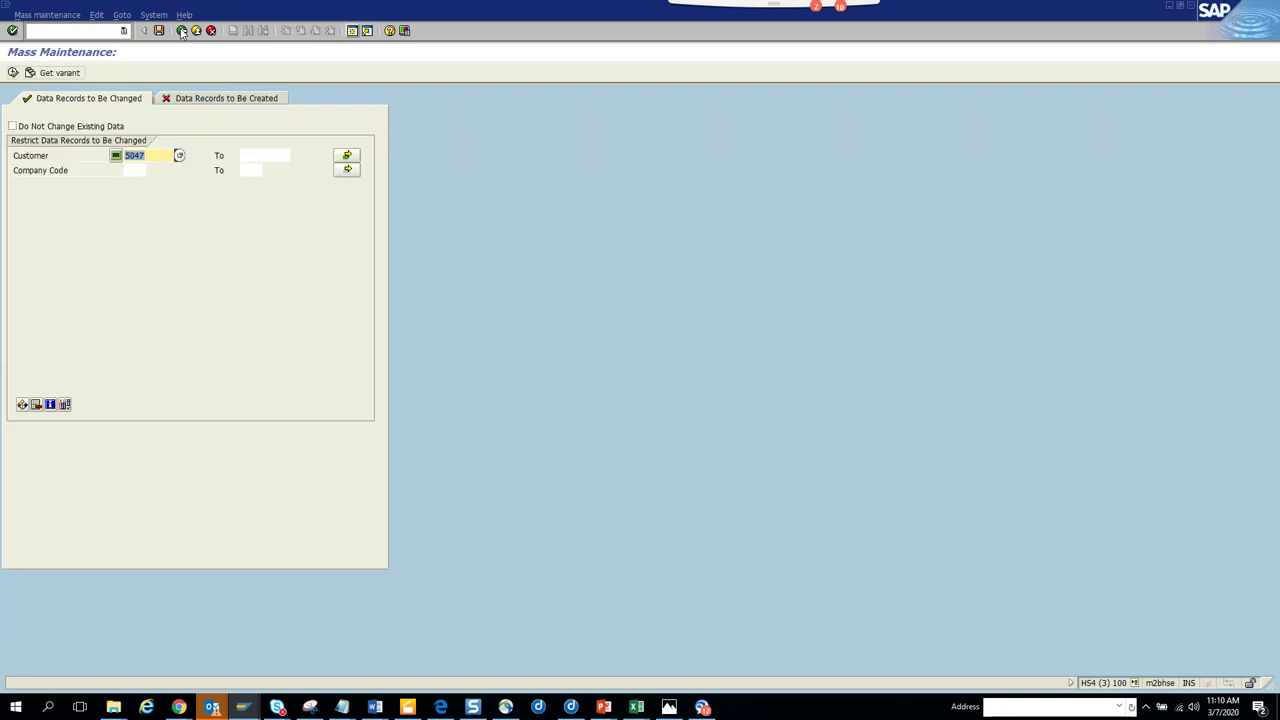
left_click(182, 31)
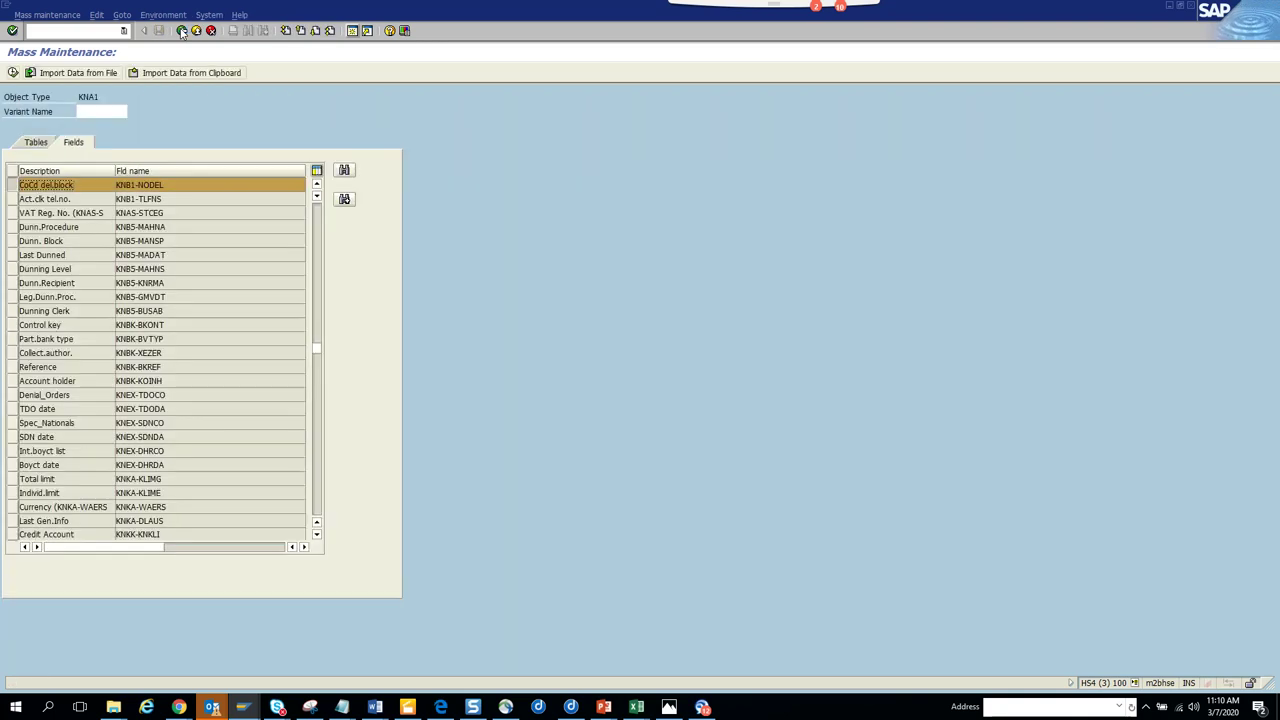
left_click(182, 31)
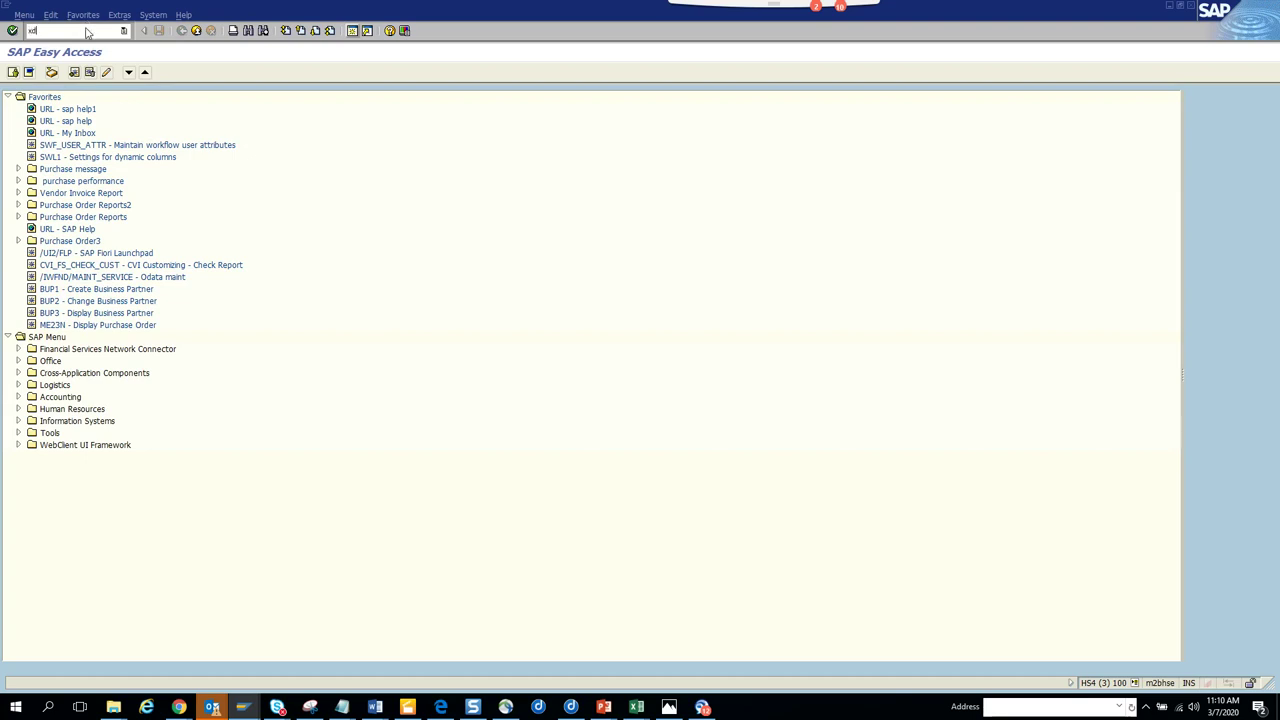
key("Return")
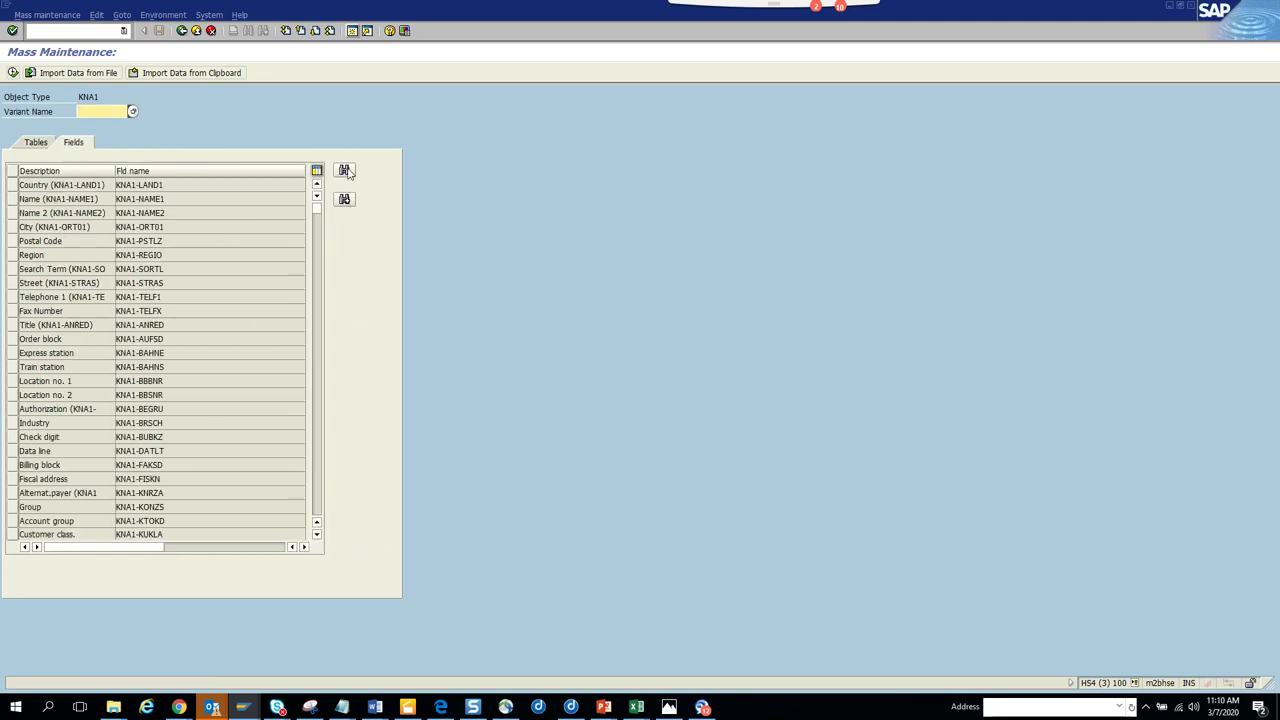
Find the sales area fields in the field list and select Incoterms (KNVV-INCO1) as the field to change
left_click(323, 369)
scroll(323, 369, "down", 20)
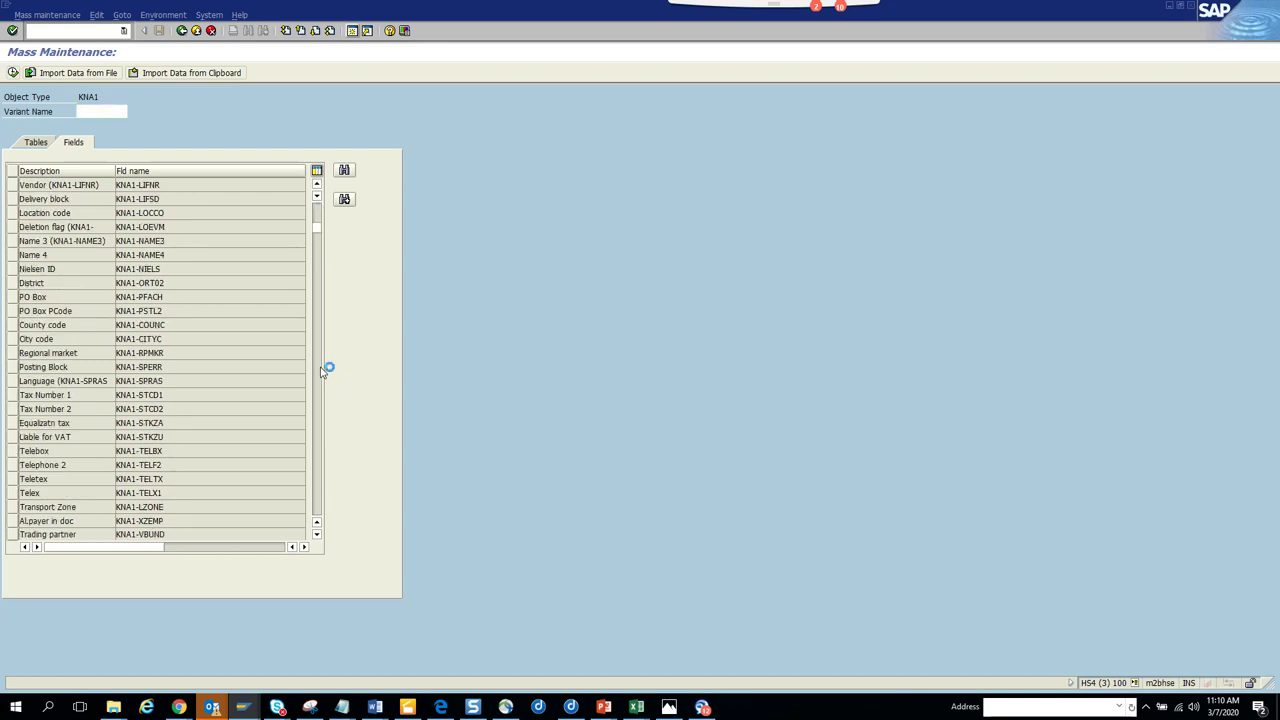
scroll(323, 372, "down", 10)
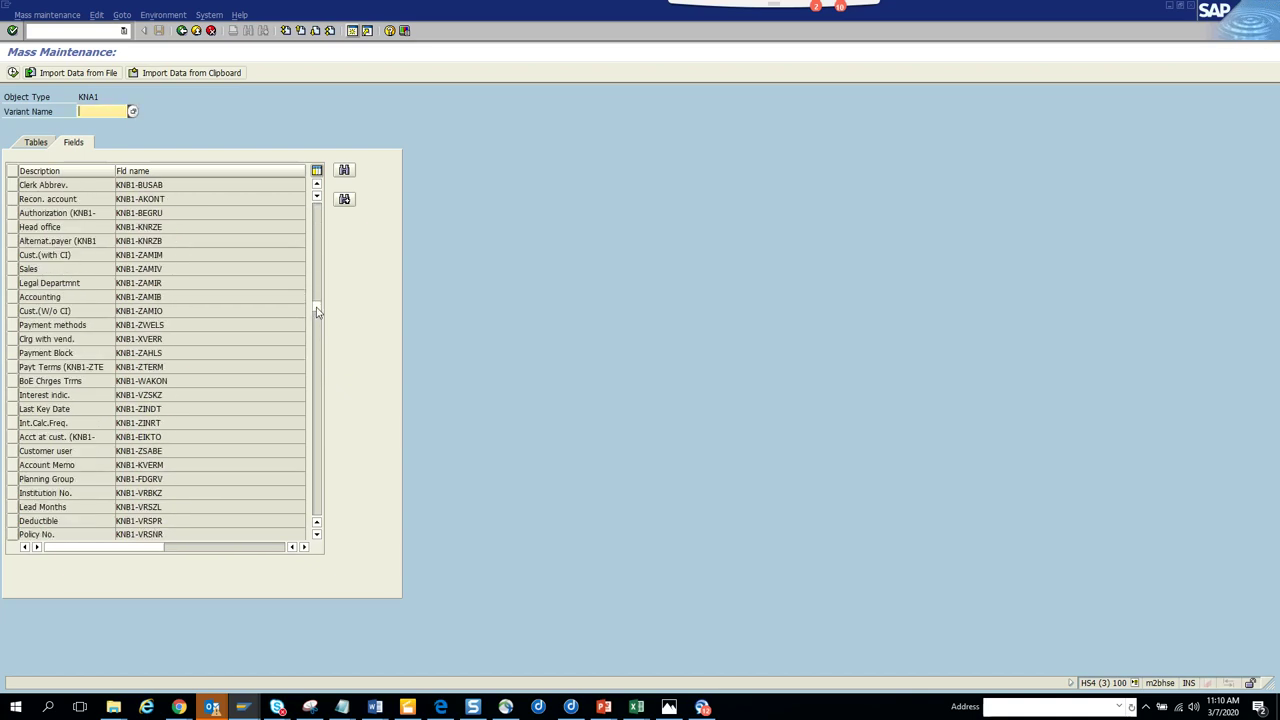
left_click_drag(316, 308, 312, 432)
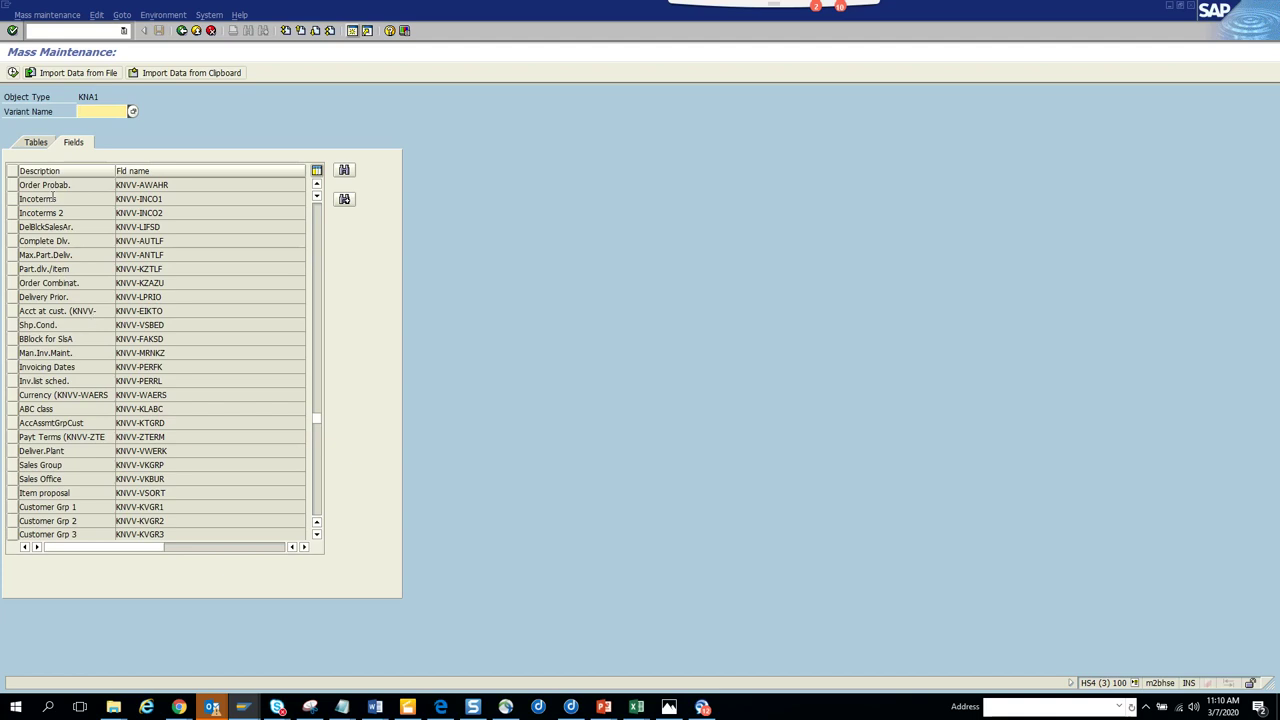
left_click(12, 199)
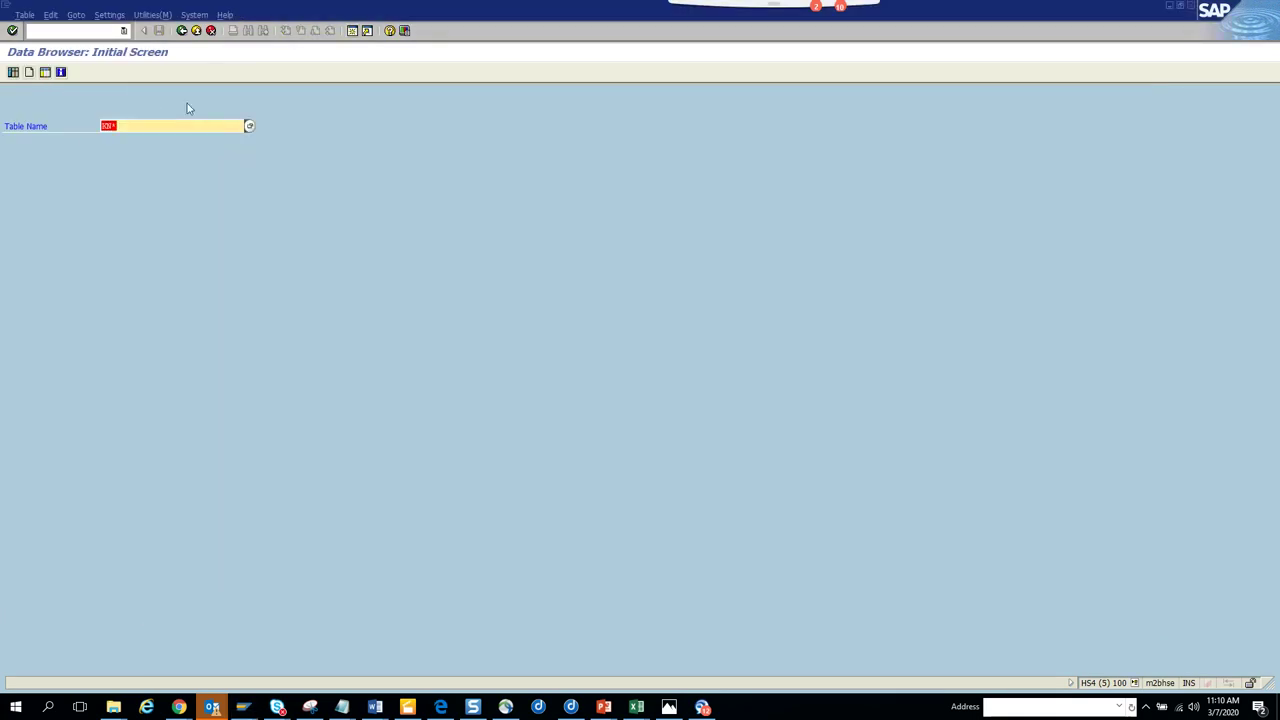
Open table KNVV in the Data Browser and restrict its Customer selection to the copied list of customers
type("knvv")
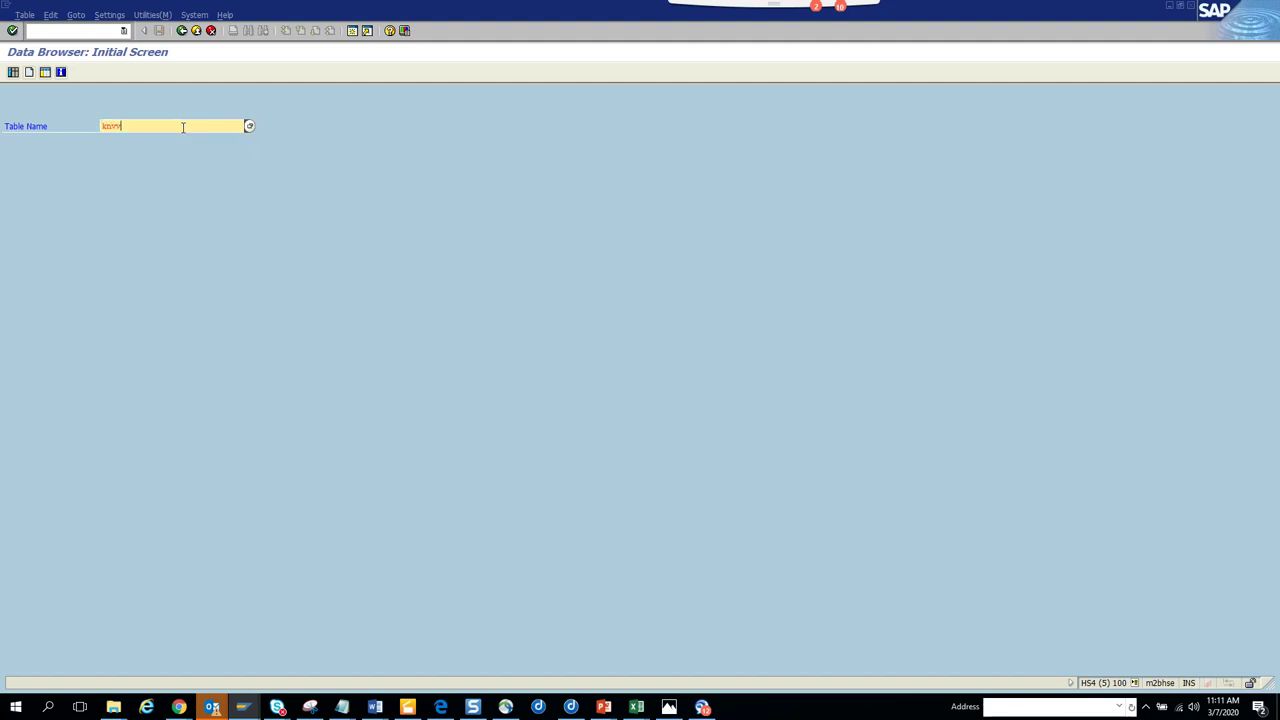
key("Return")
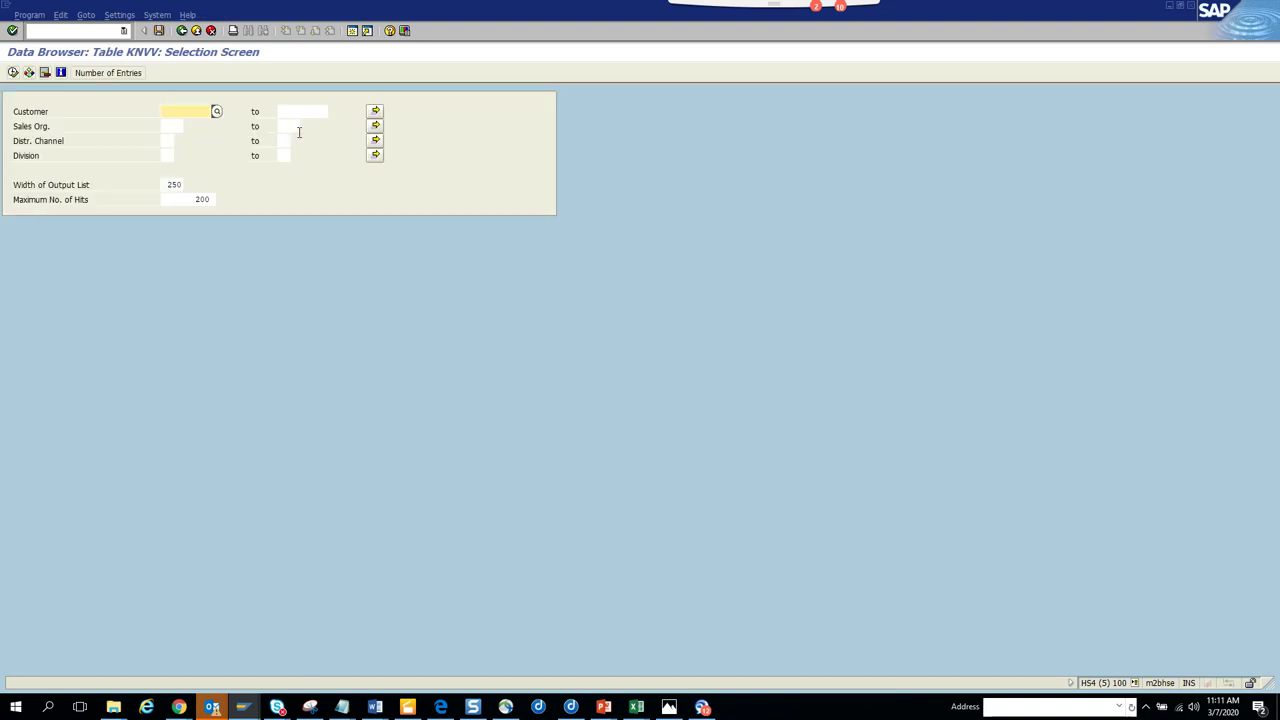
left_click(375, 111)
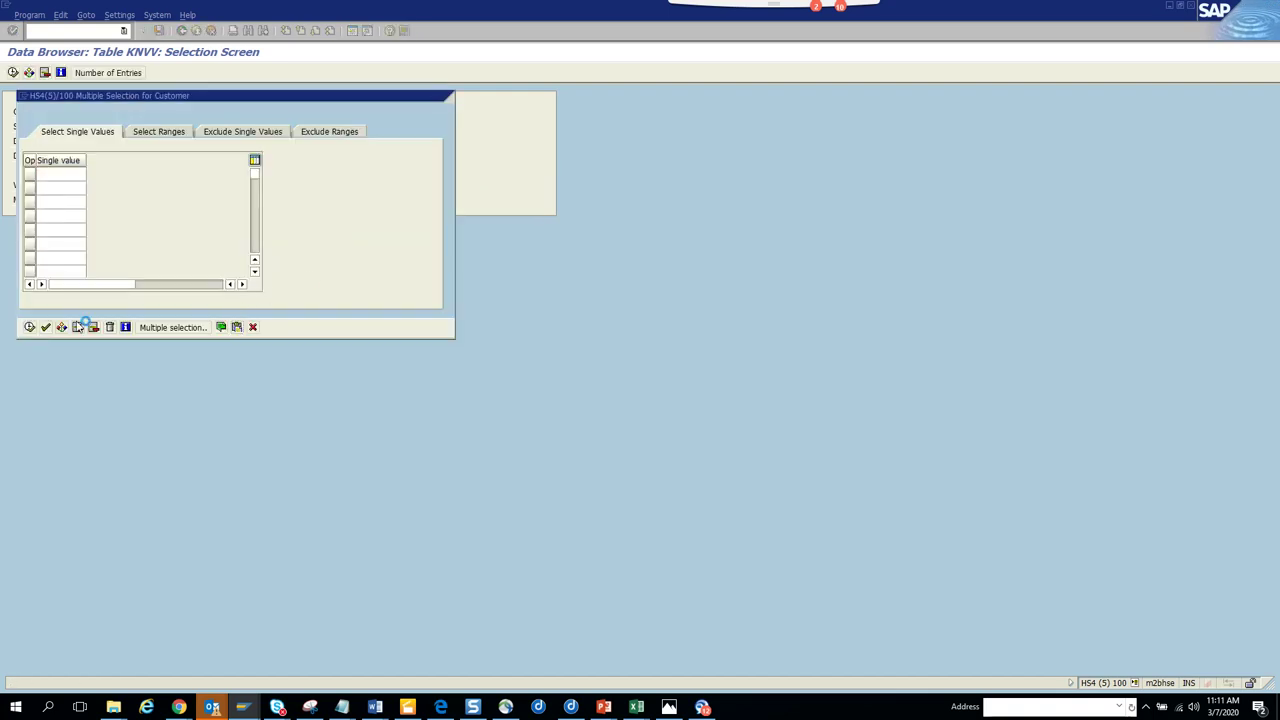
left_click(30, 328)
left_click(45, 327)
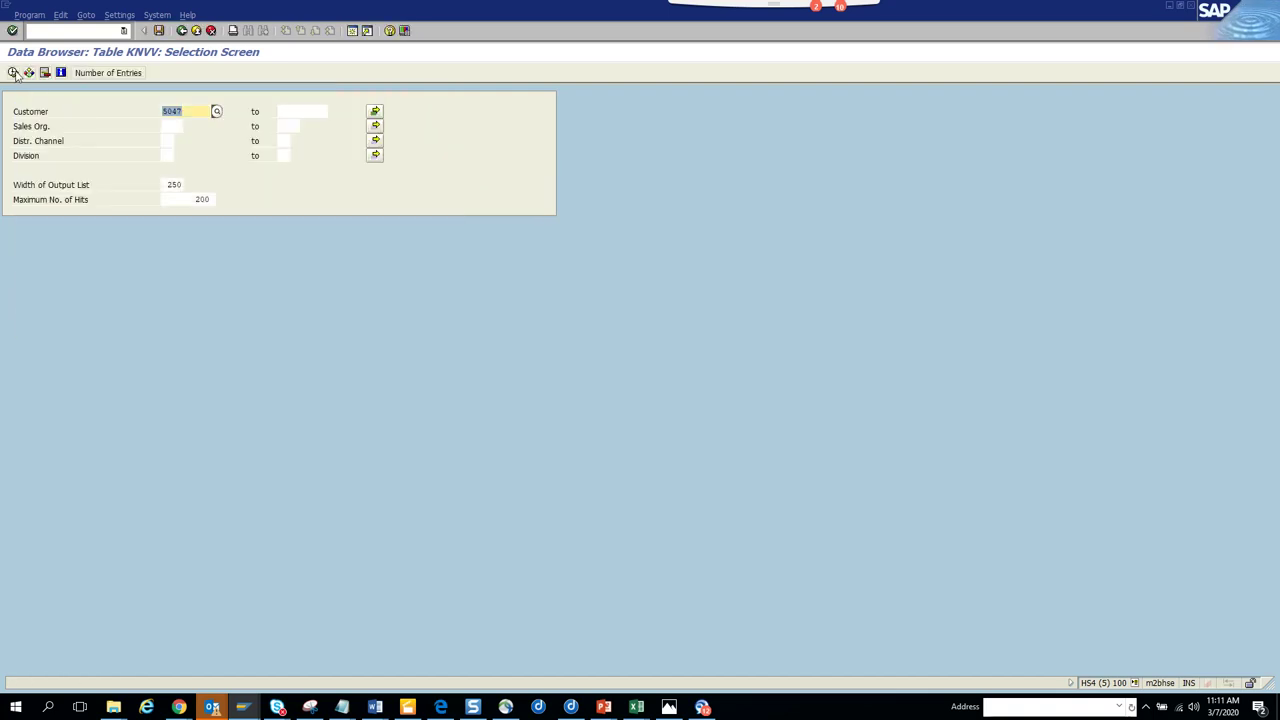
Deselect all output columns for KNVV and locate the Incoterms field INCO1 by searching the column list for inc
left_click(119, 15)
mouse_move(177, 31)
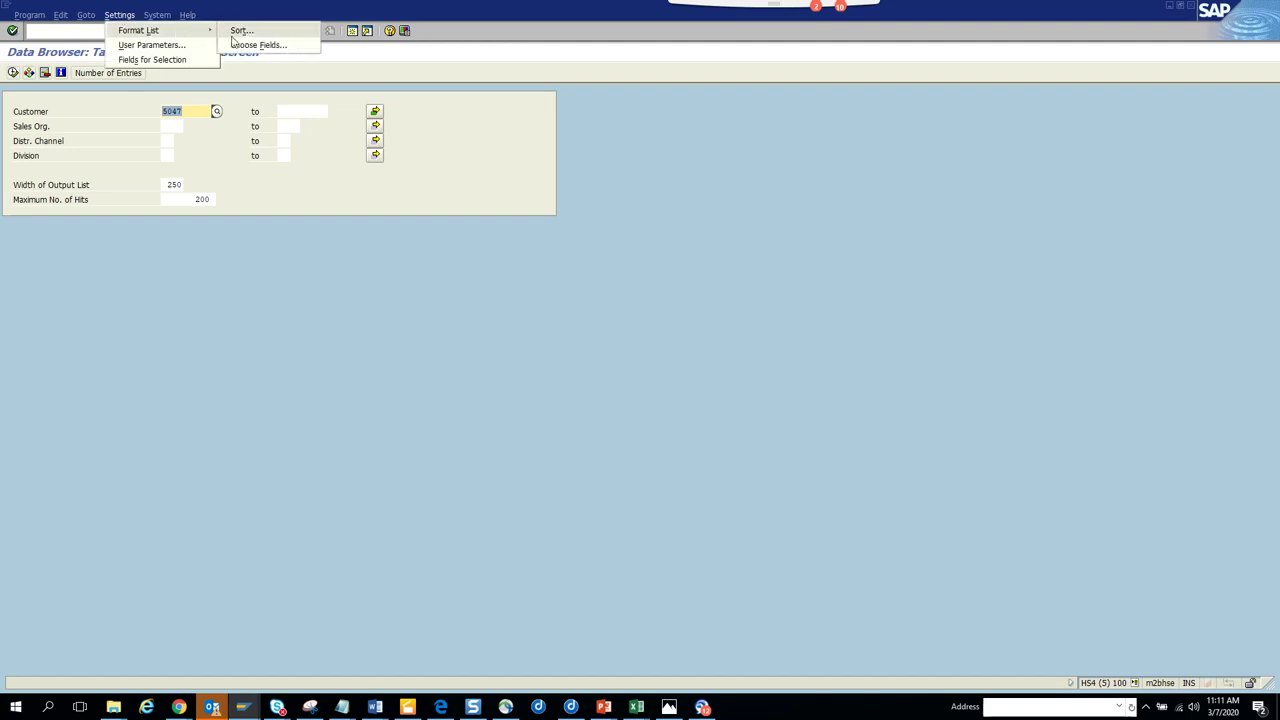
left_click(258, 45)
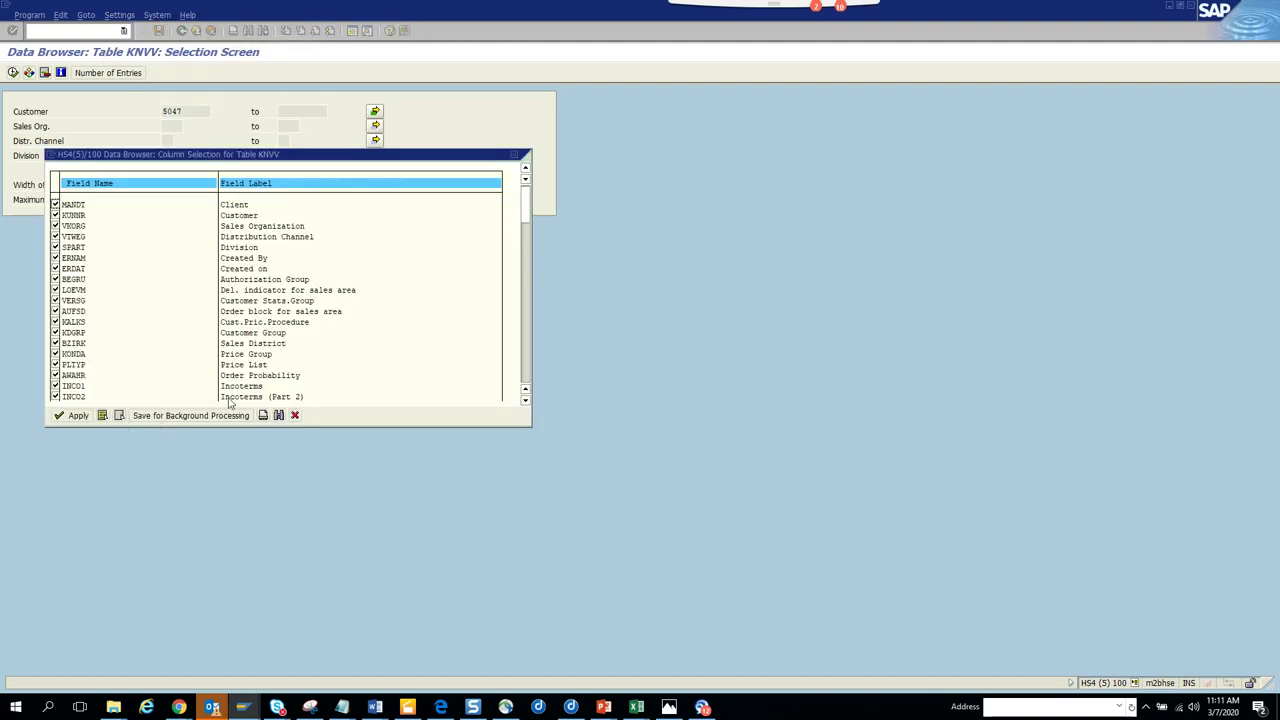
left_click(279, 416)
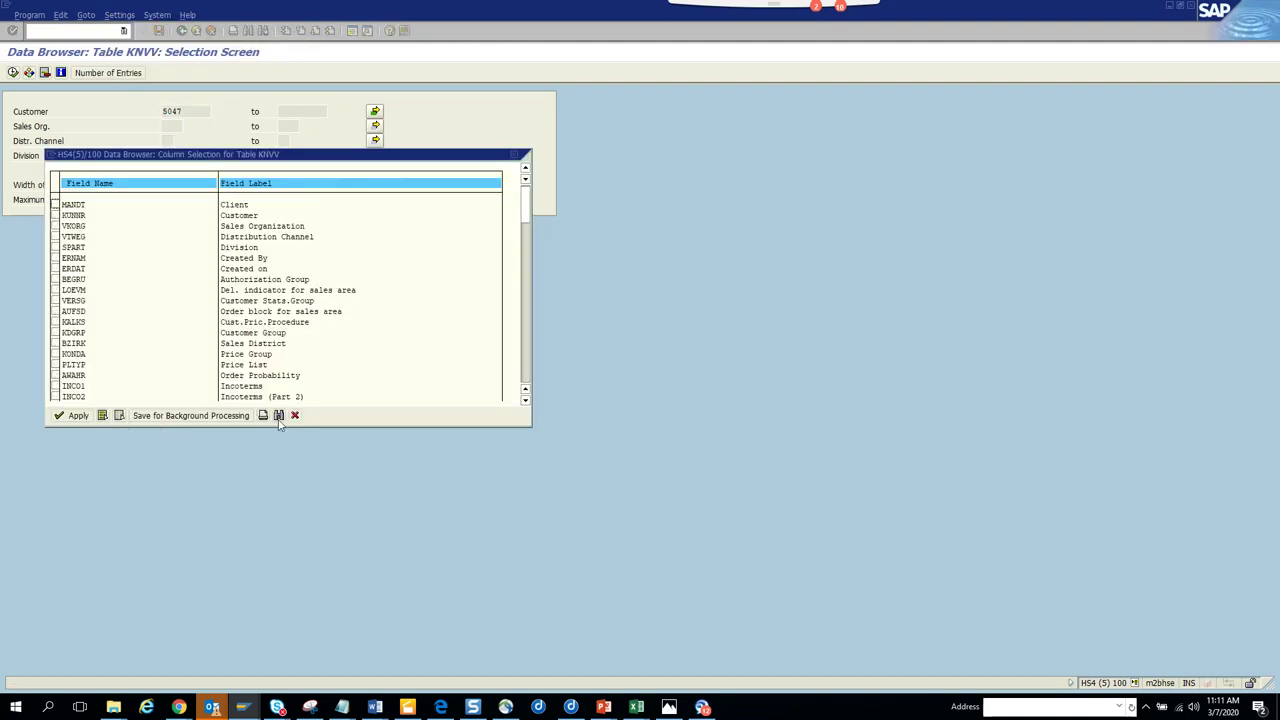
left_click(280, 416)
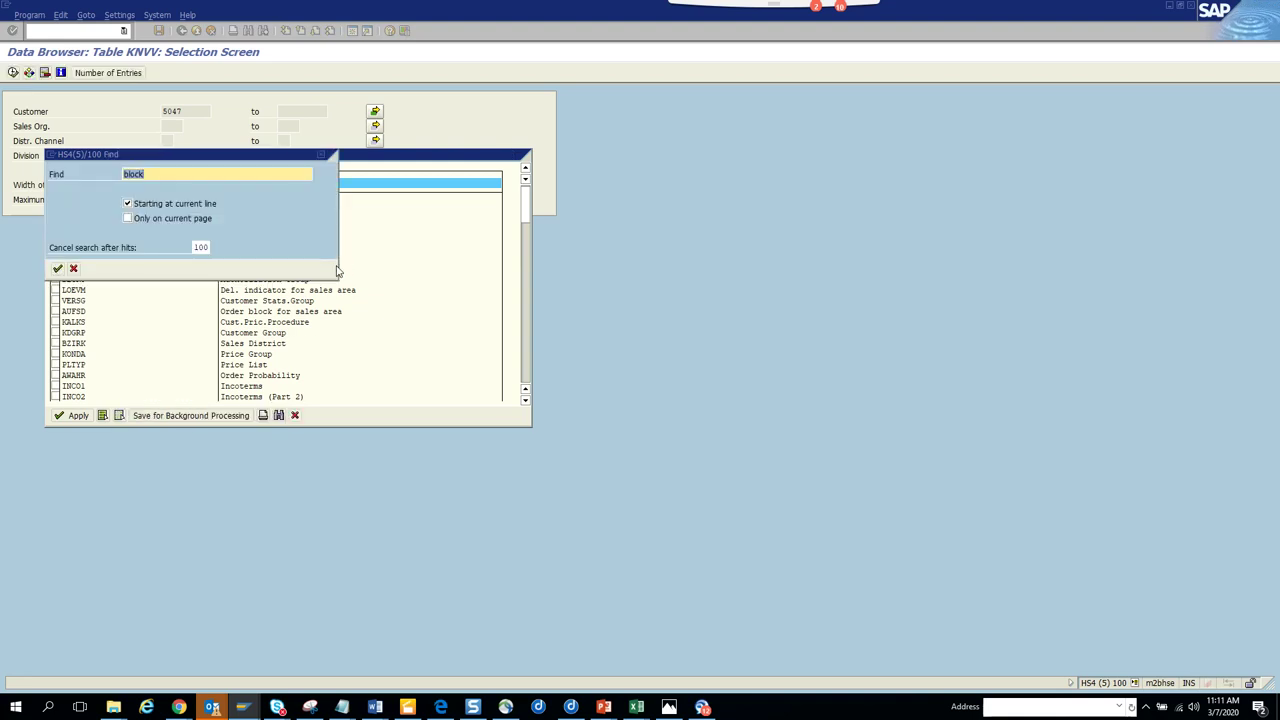
type("inc")
key("Return")
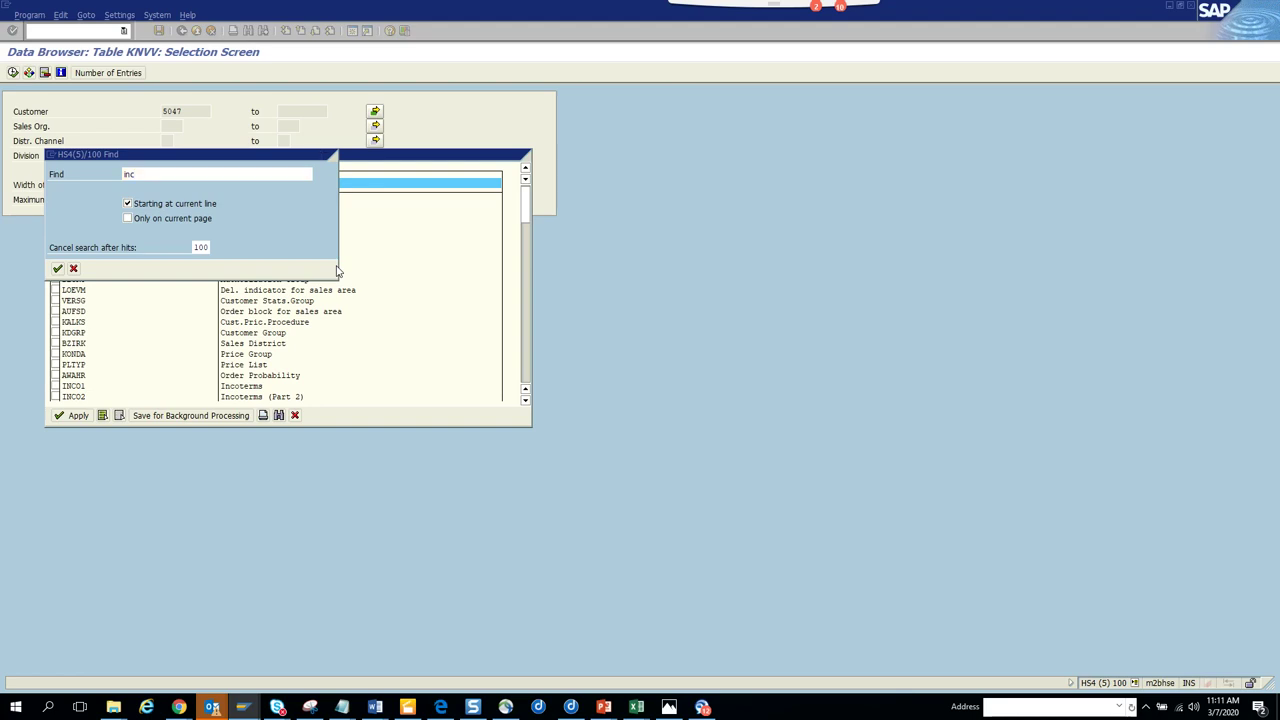
double_click(118, 242)
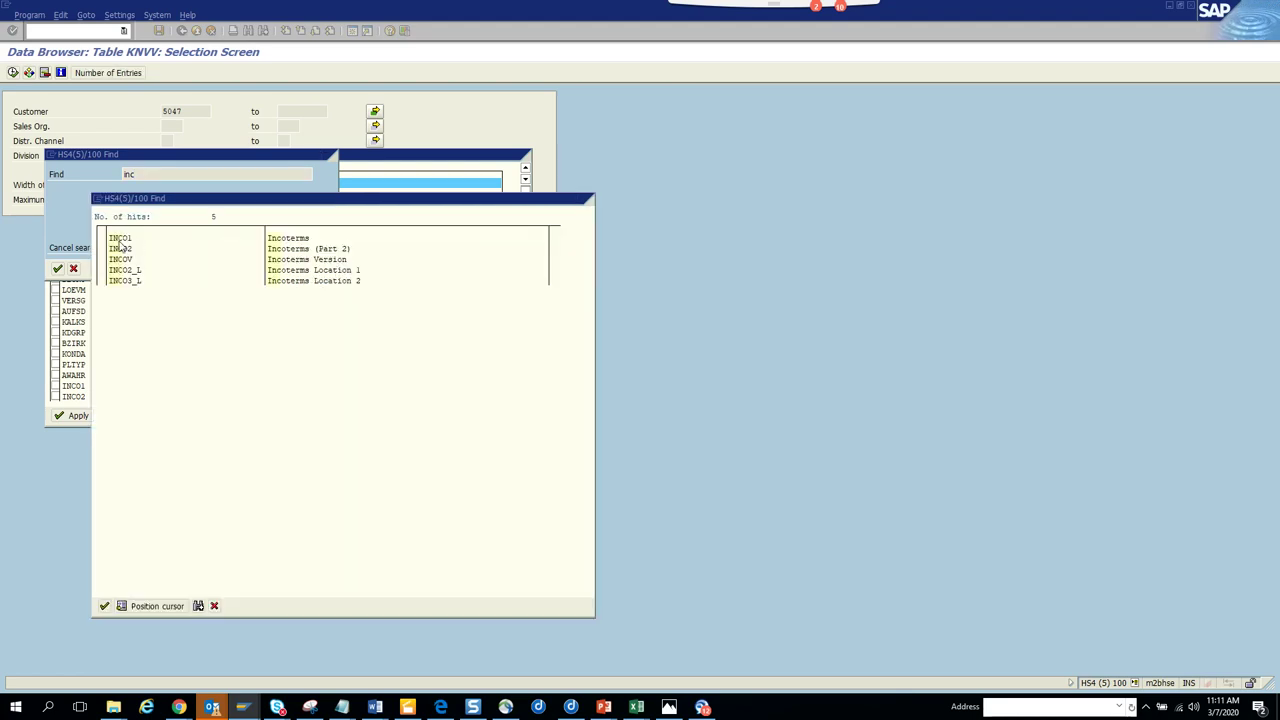
Choose only Incoterms (INCO1) and Customer (KUNNR) as output columns and display the KNVV entries for the selected customers
left_click(55, 387)
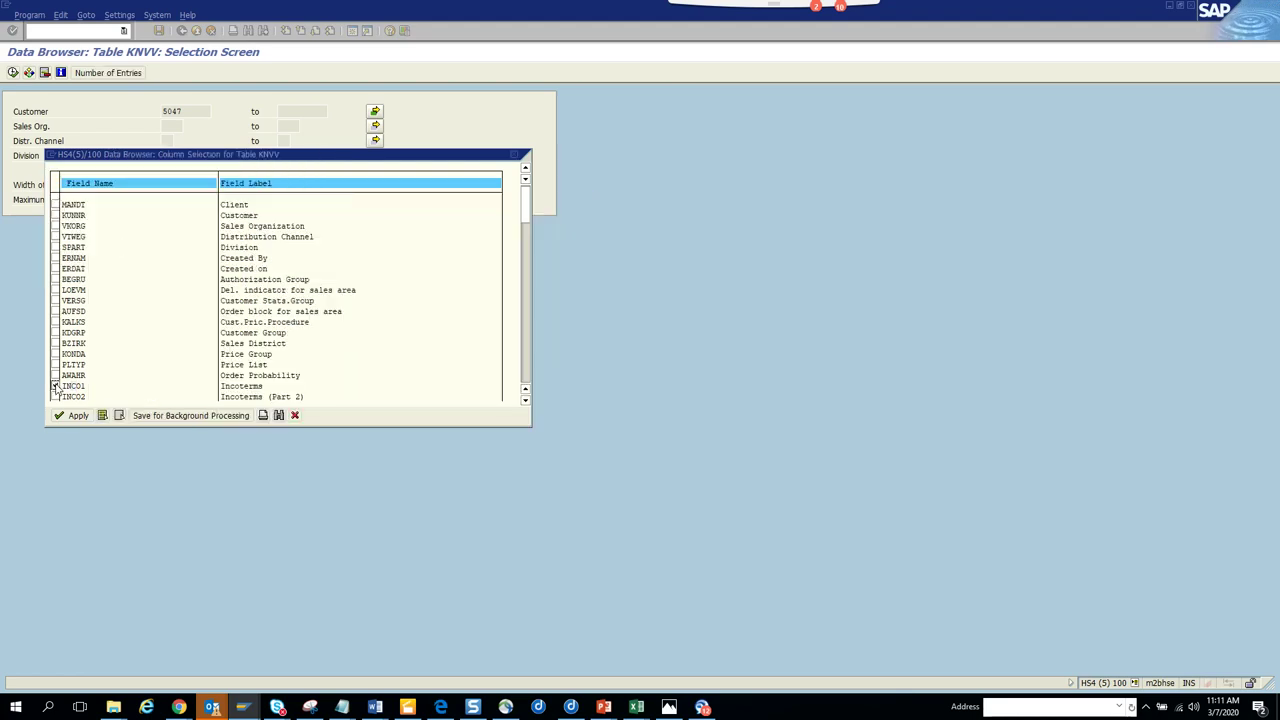
left_click(56, 215)
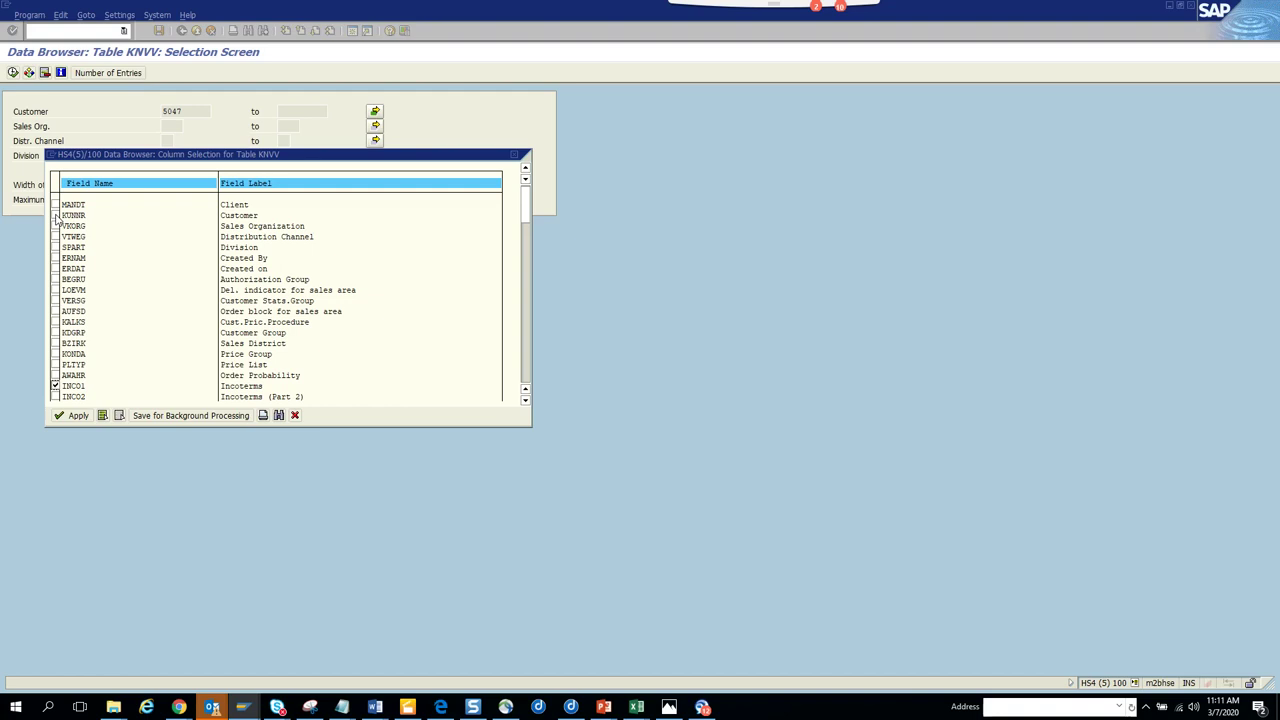
left_click(74, 416)
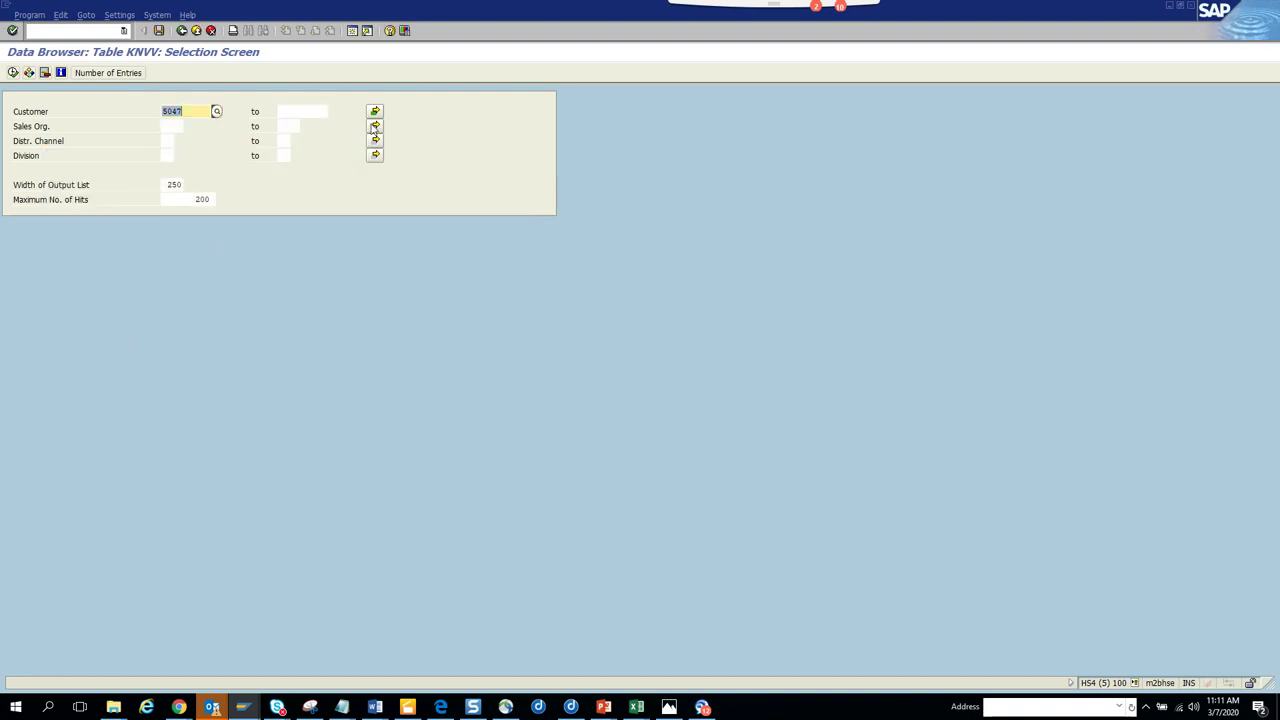
left_click(12, 73)
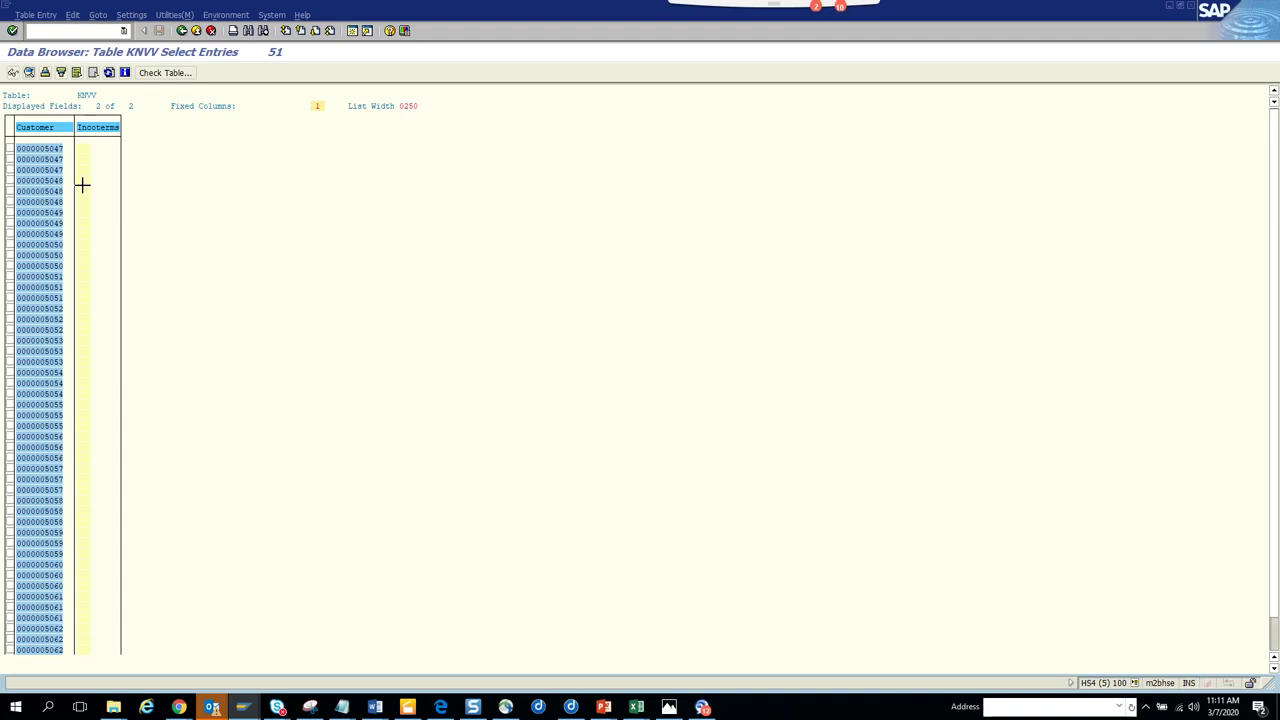
Switch back to the mass maintenance session and load the sales data records for the copied list of customers
key("alt+Tab")
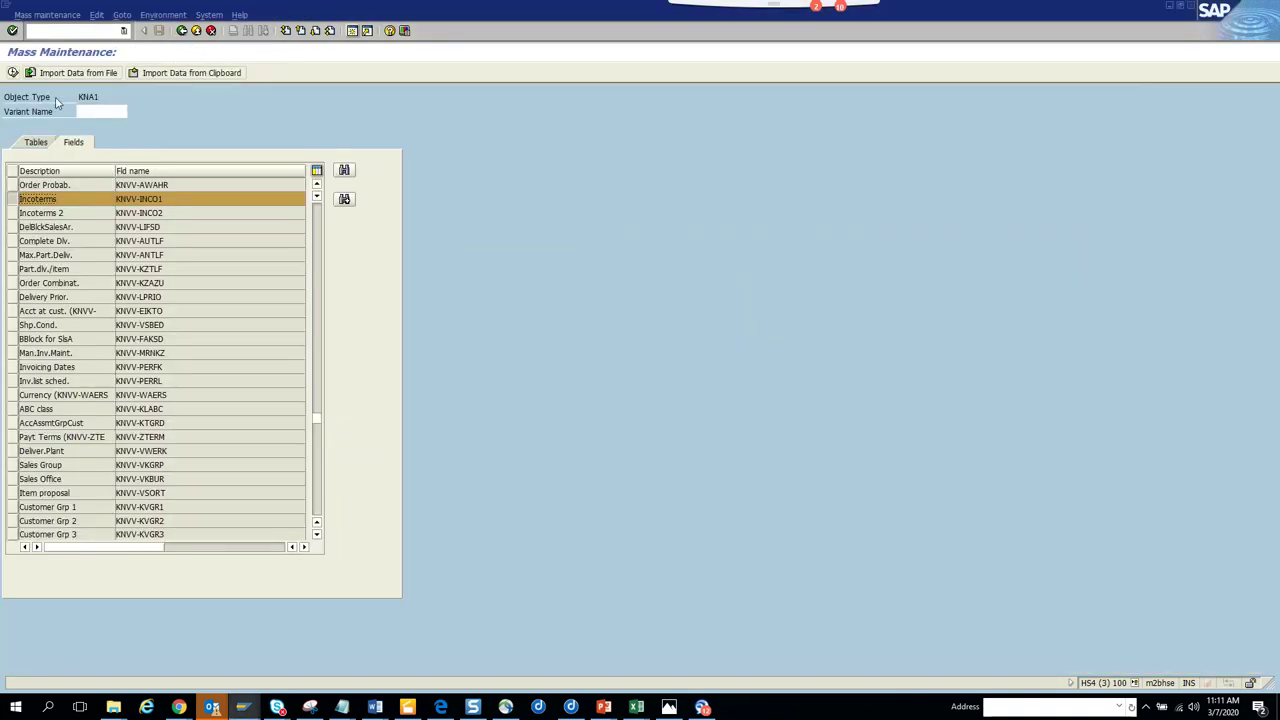
left_click(12, 73)
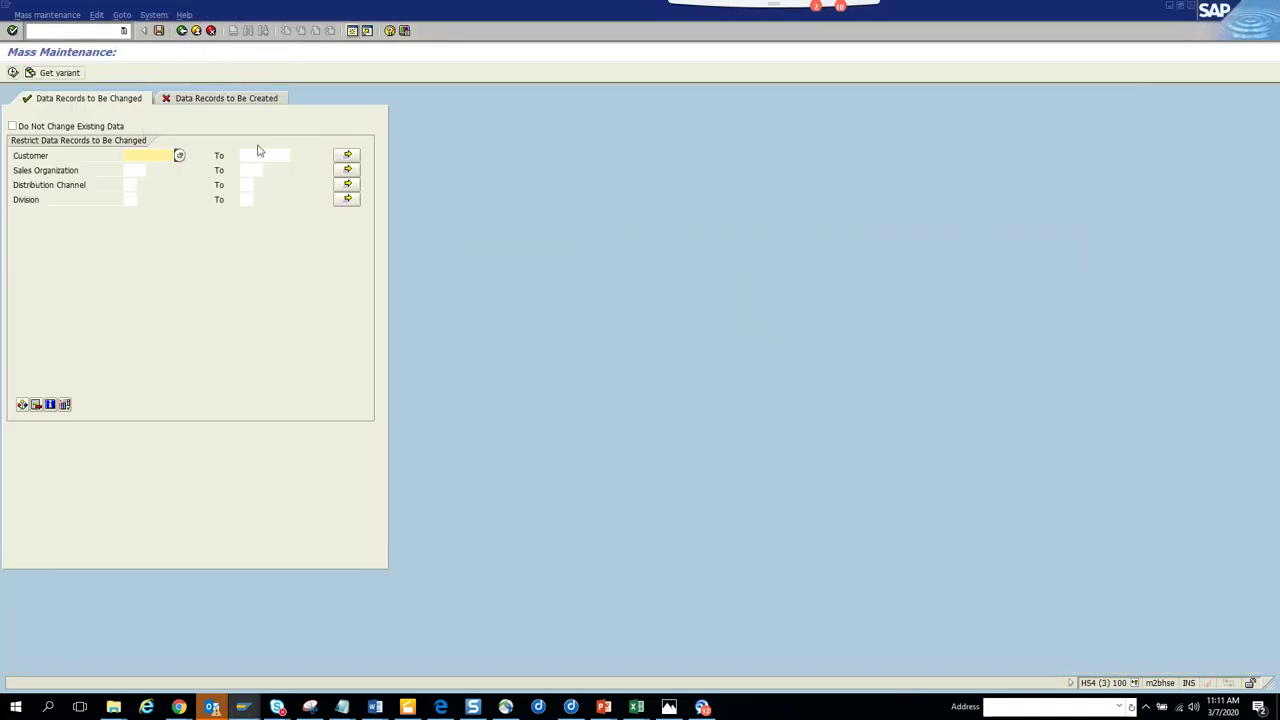
left_click(347, 155)
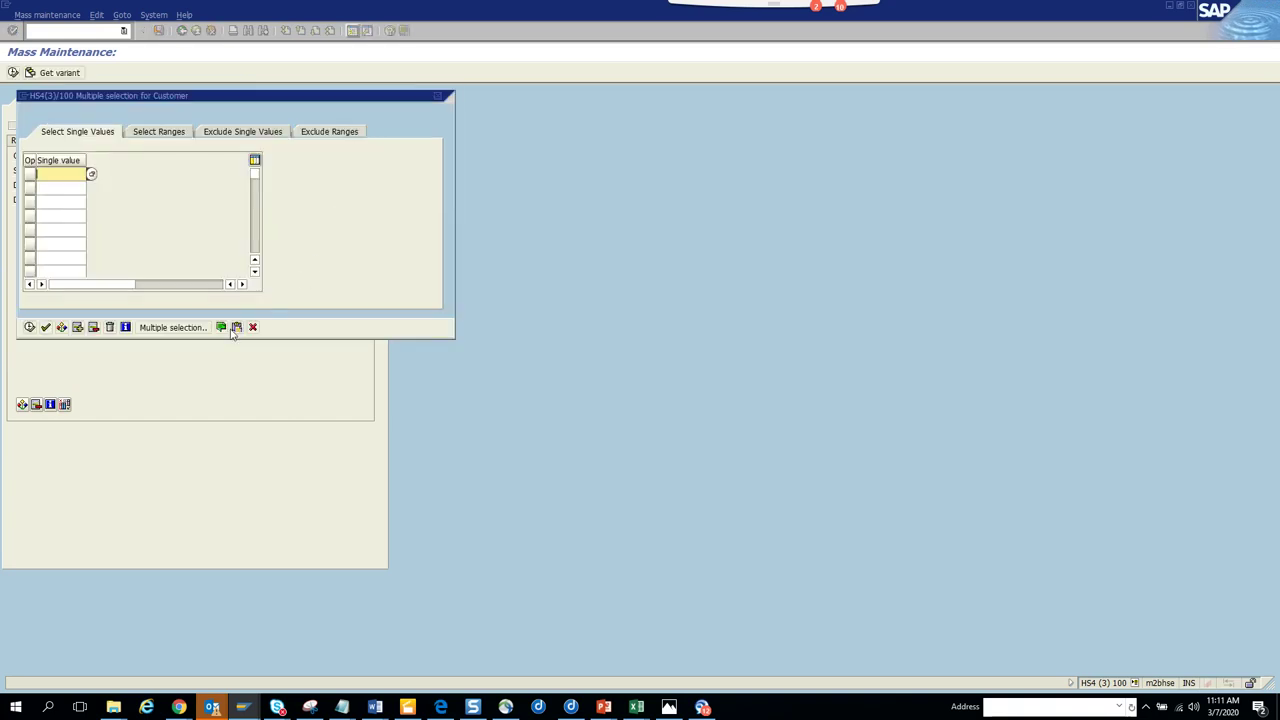
left_click(236, 327)
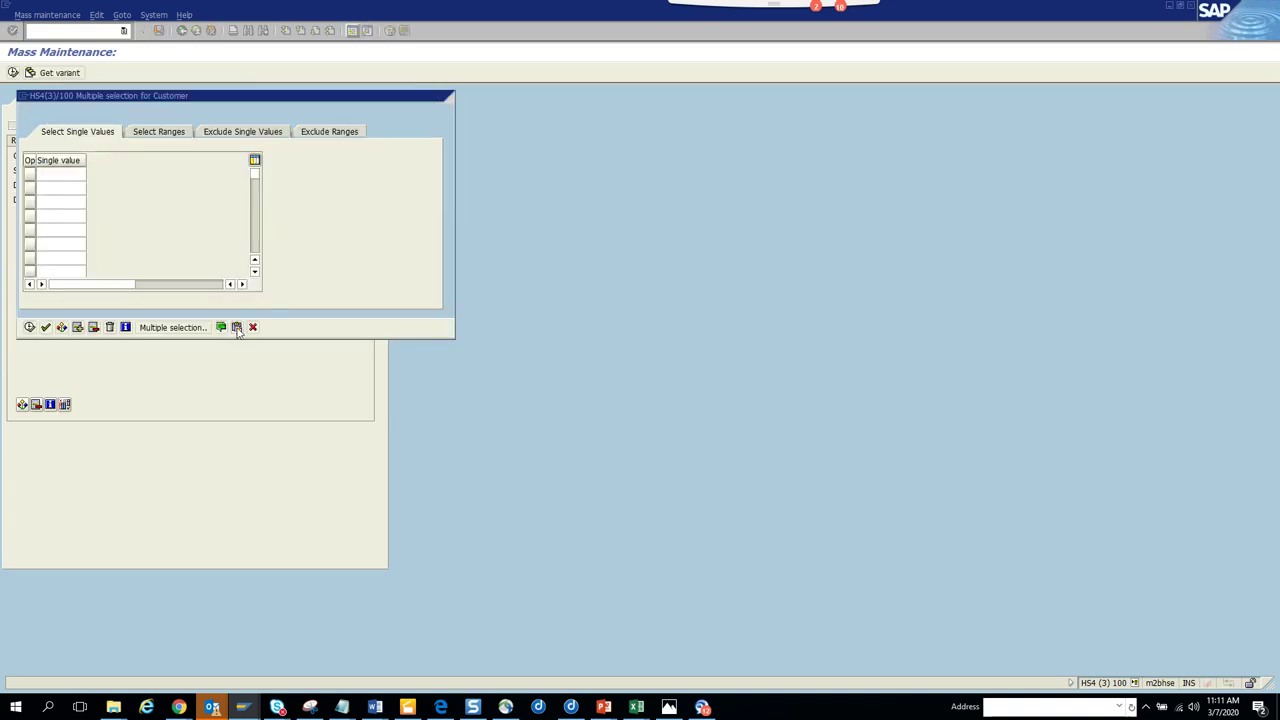
left_click(29, 327)
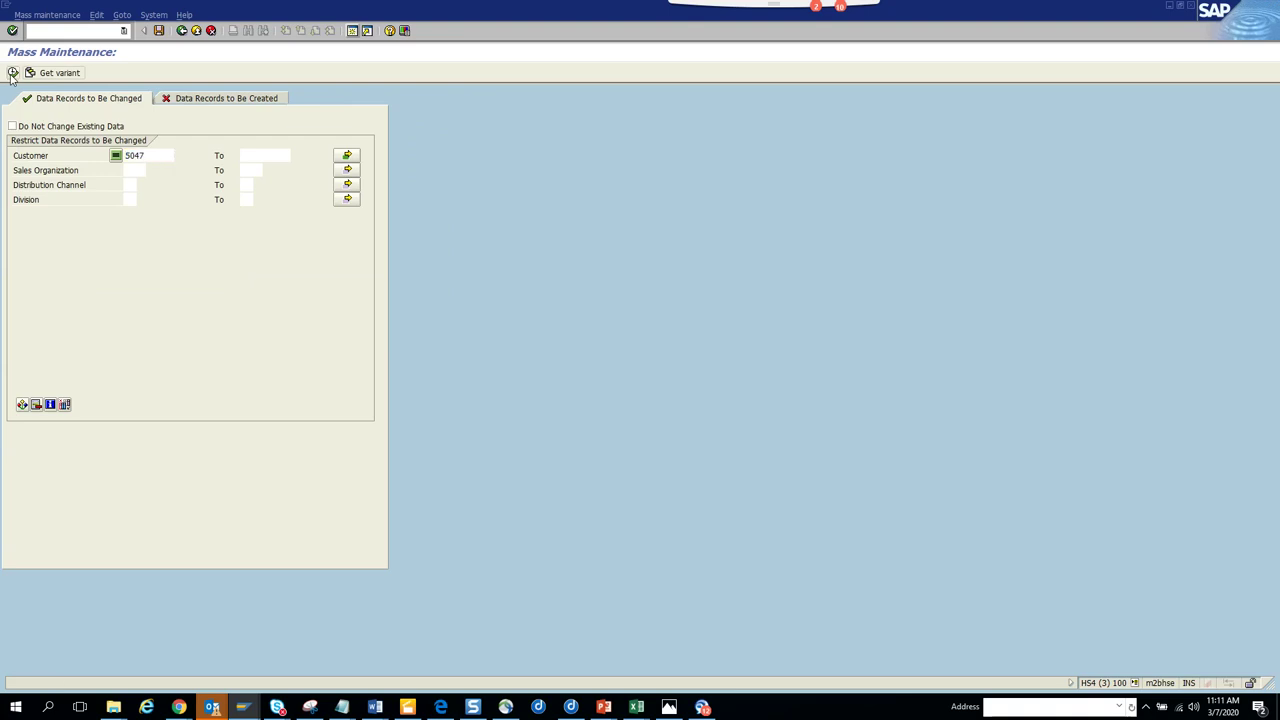
left_click(13, 72)
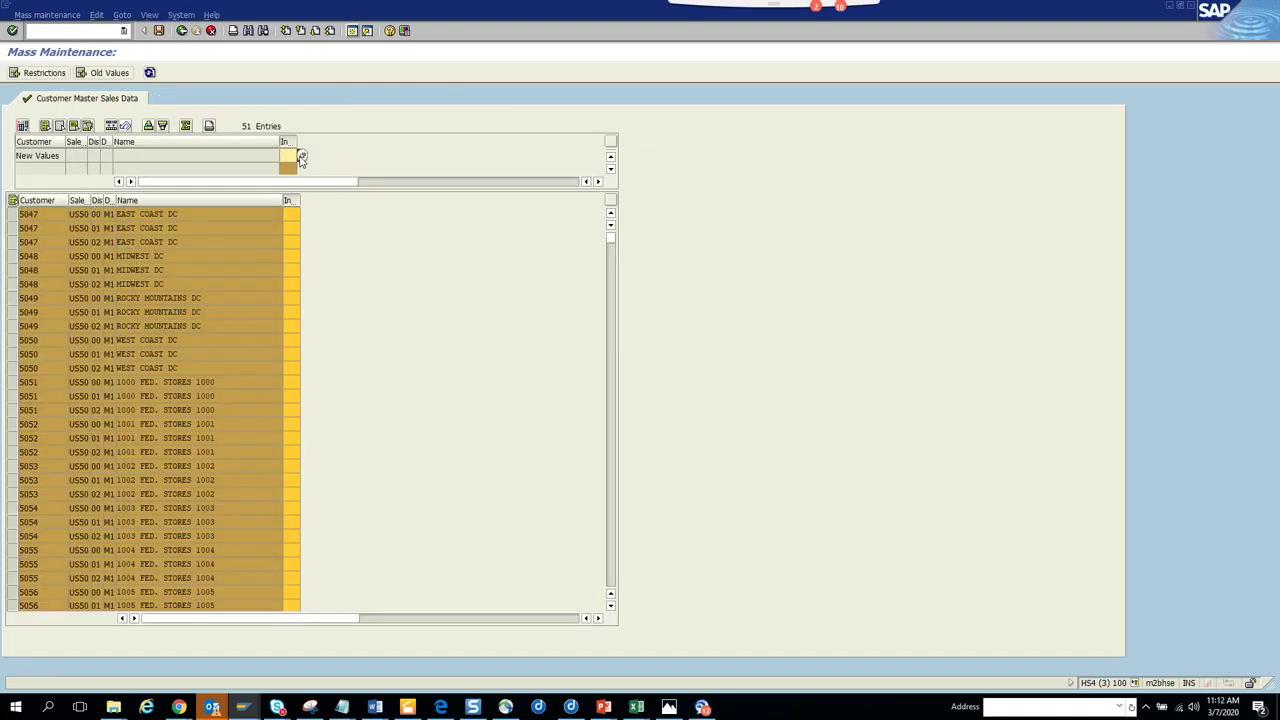
Try to set Incoterms to CFR (Costs and Freight) for all loaded sales data records and save the change
left_click(303, 205)
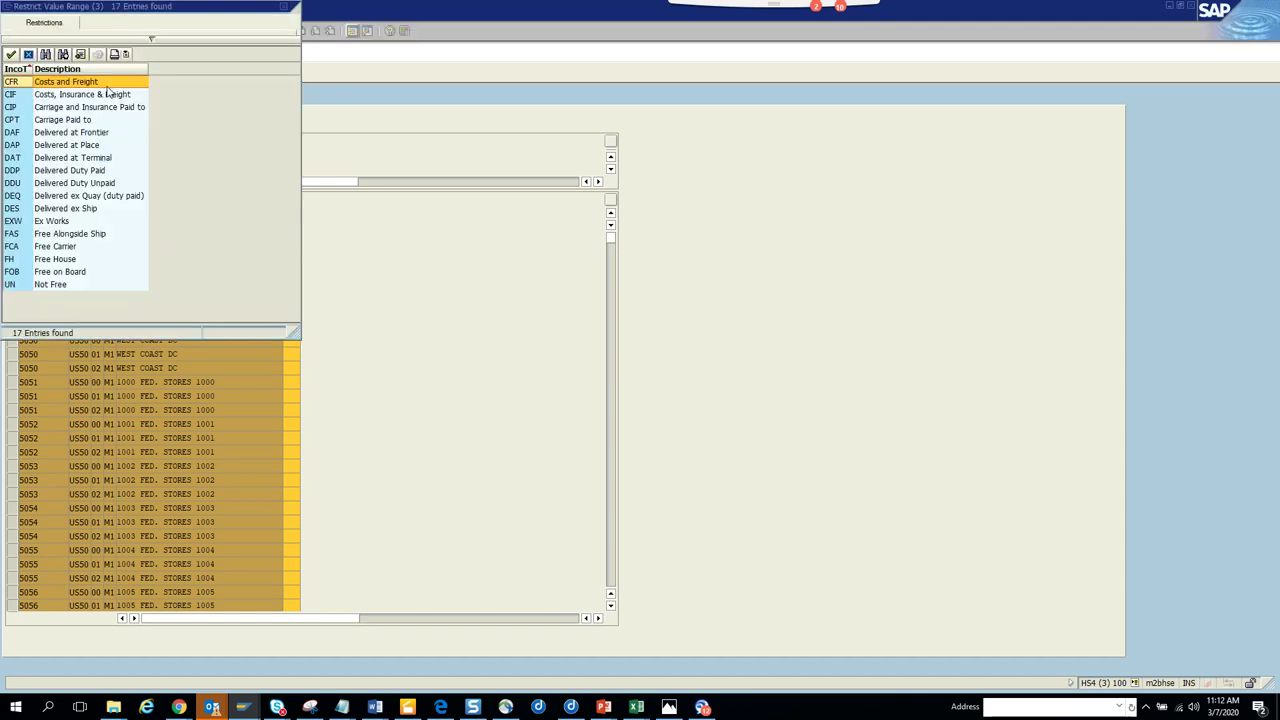
double_click(107, 90)
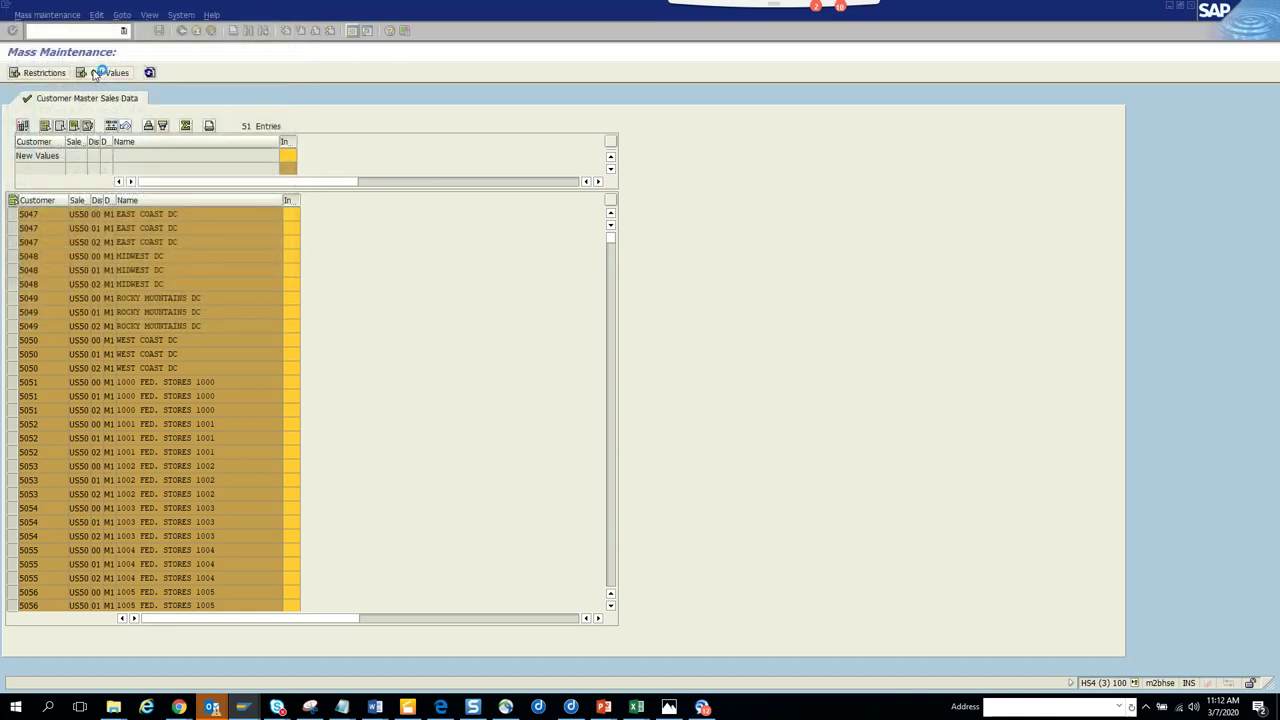
left_click(111, 126)
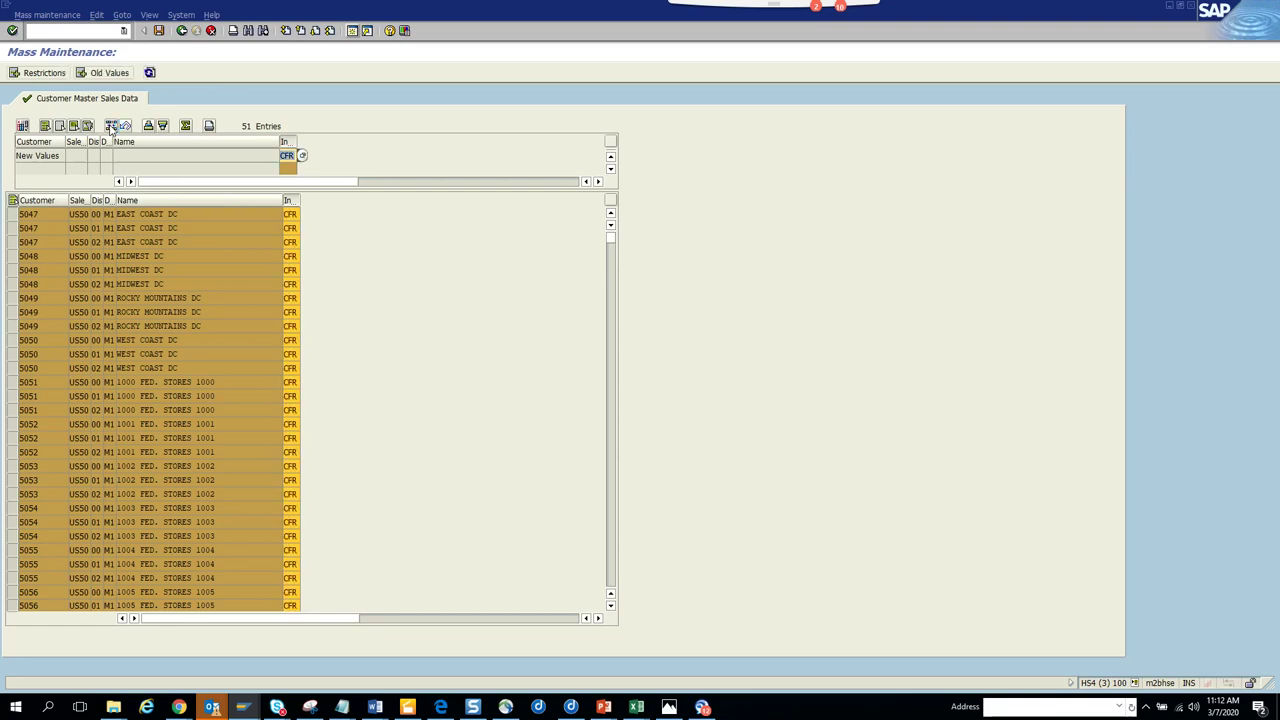
left_click(160, 31)
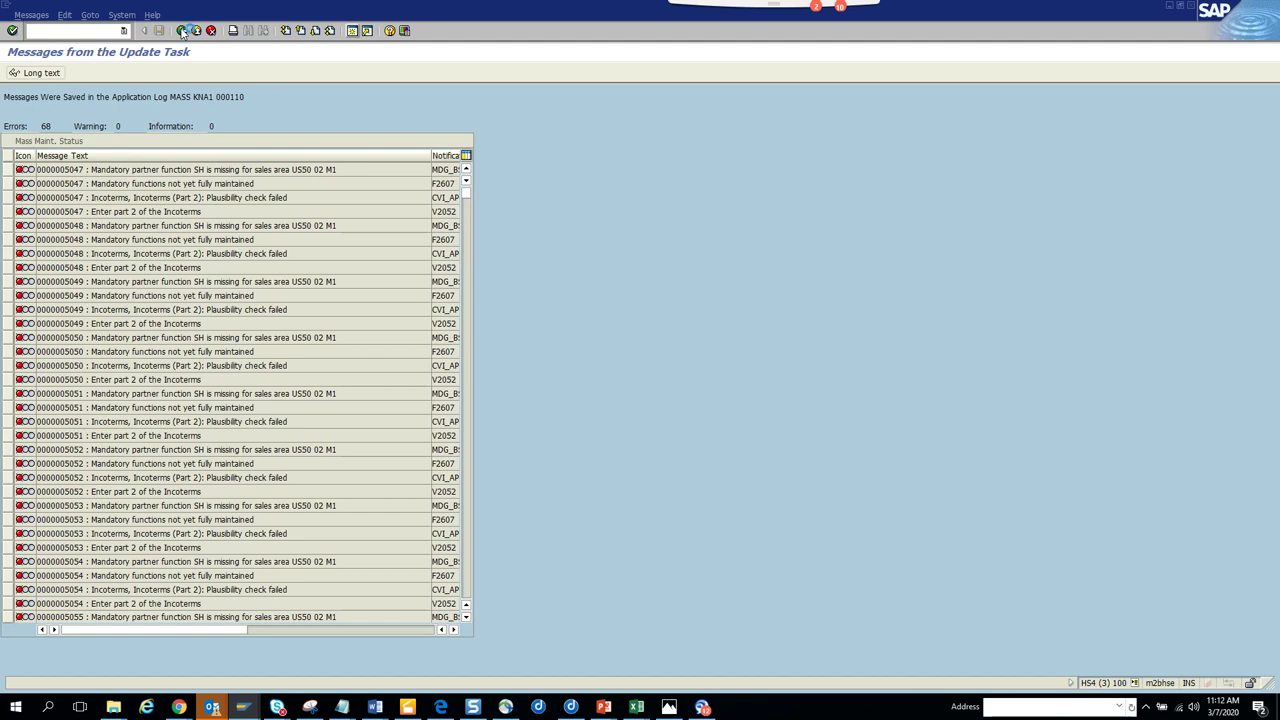
Return to the mass maintenance field list and select Payt Terms (KNVV-ZTERM) instead of Incoterms as the field to change
left_click(182, 30)
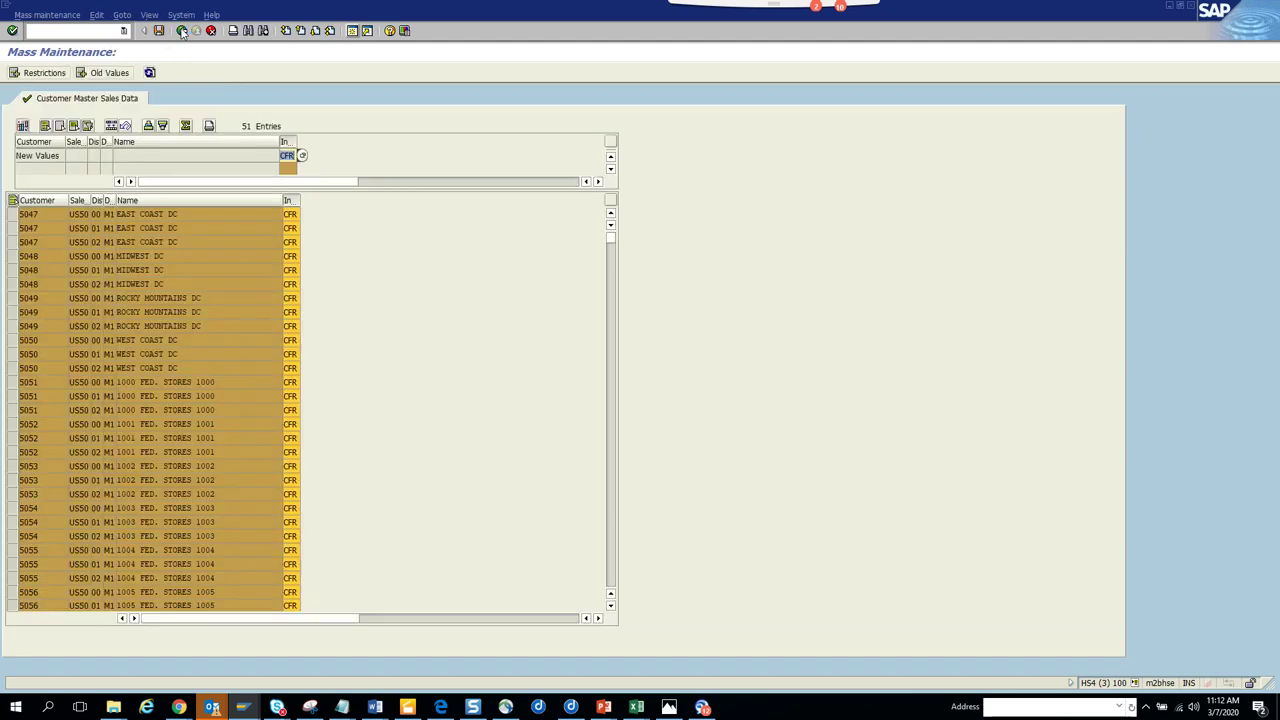
left_click(182, 30)
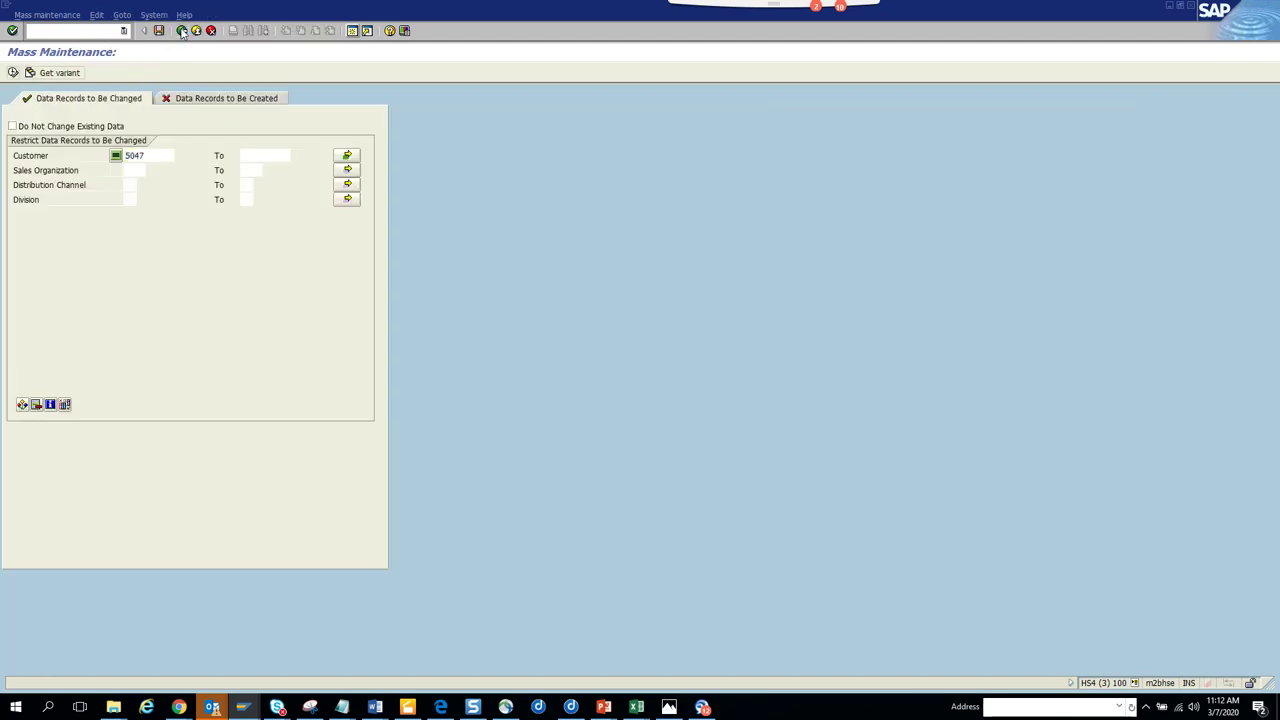
left_click(182, 30)
left_click(12, 198)
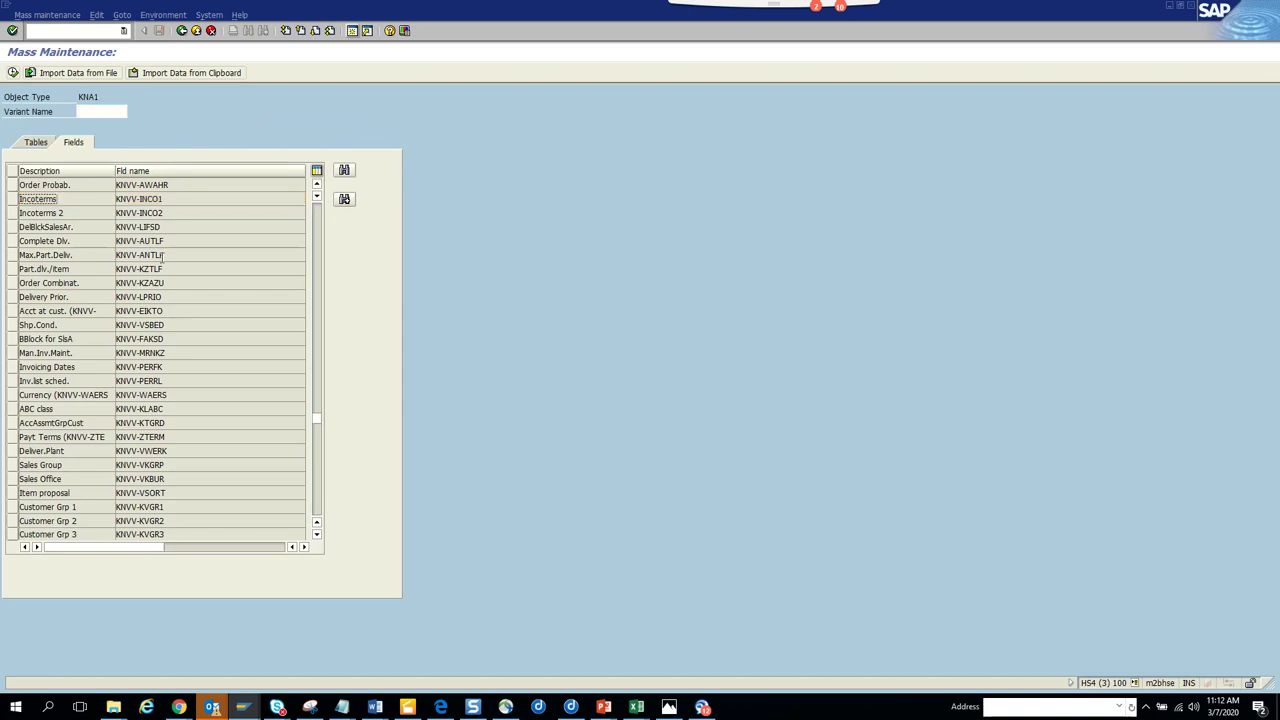
left_click(12, 395)
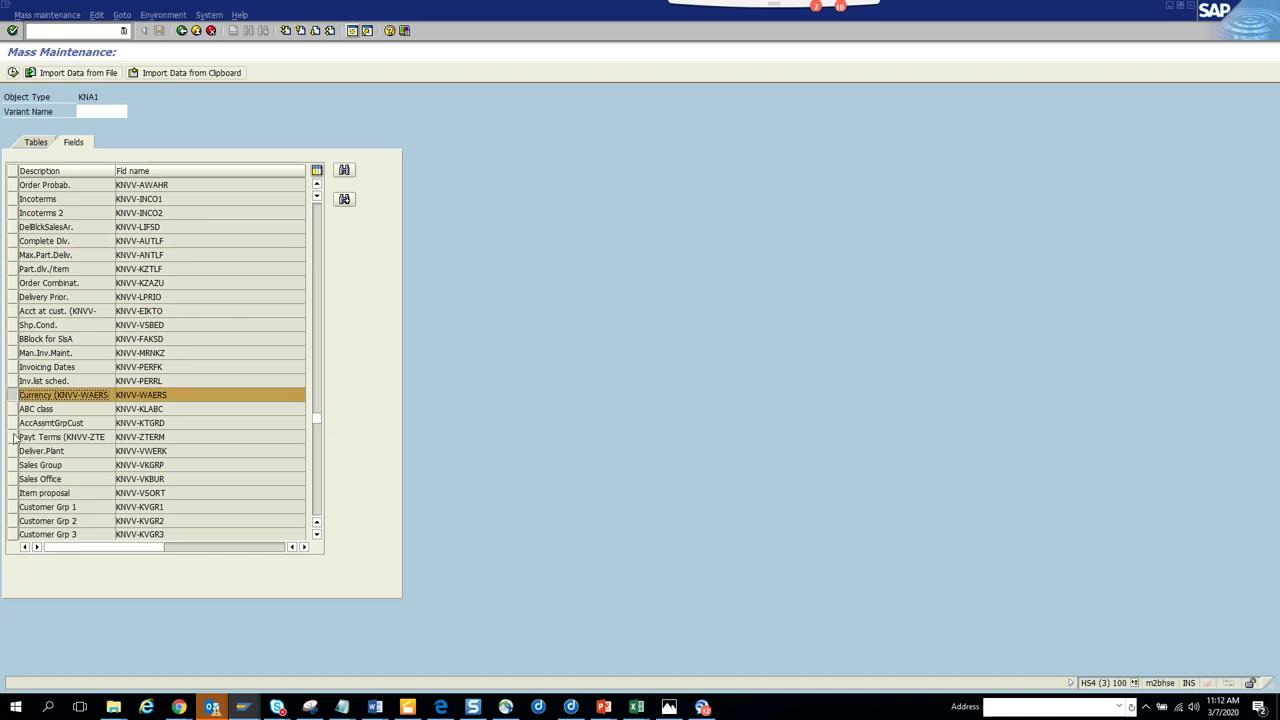
left_click(12, 437)
left_click(12, 395)
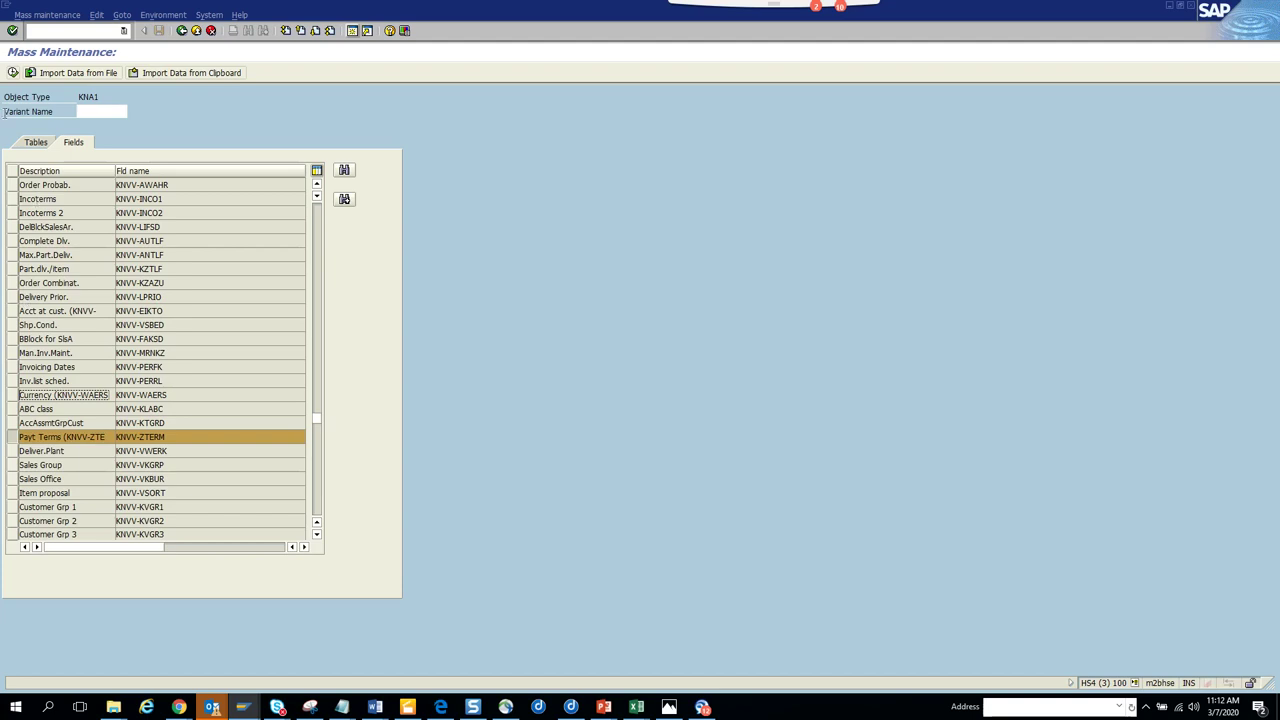
left_click(13, 74)
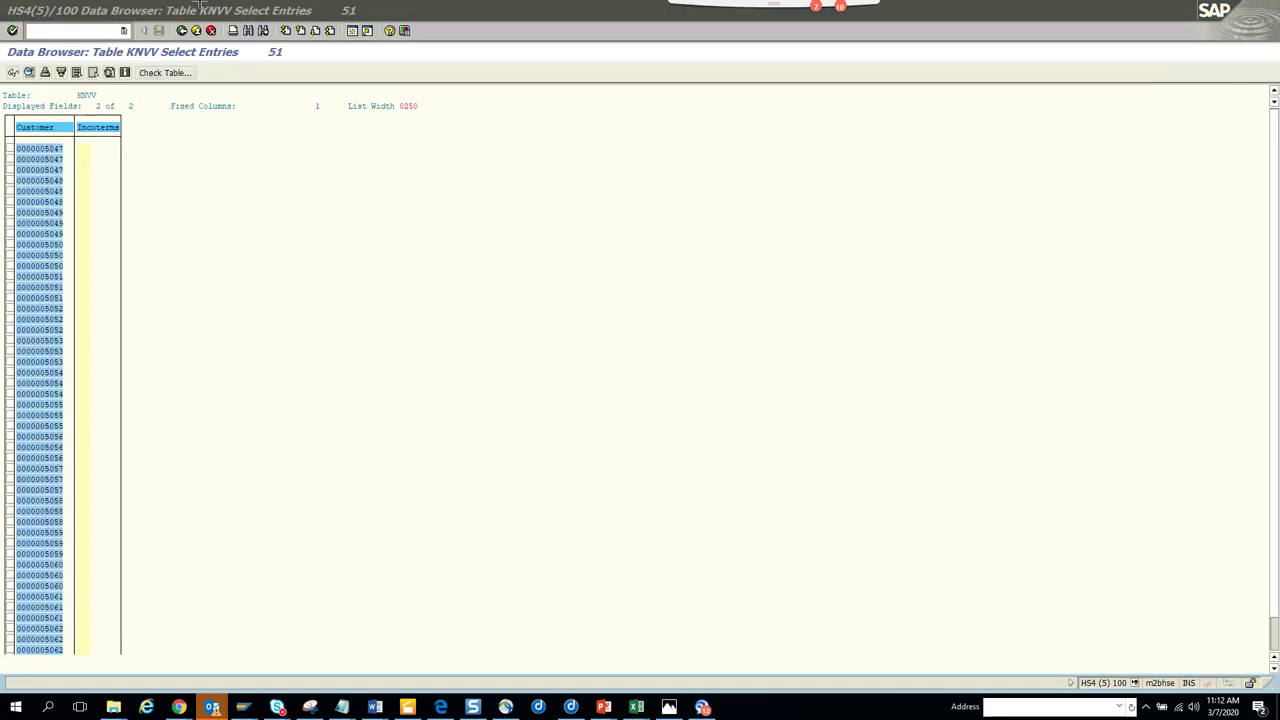
Add Payment Terms (ZTERM) to the output columns of the KNVV entries list, finding the field with the search term "term"
left_click(130, 15)
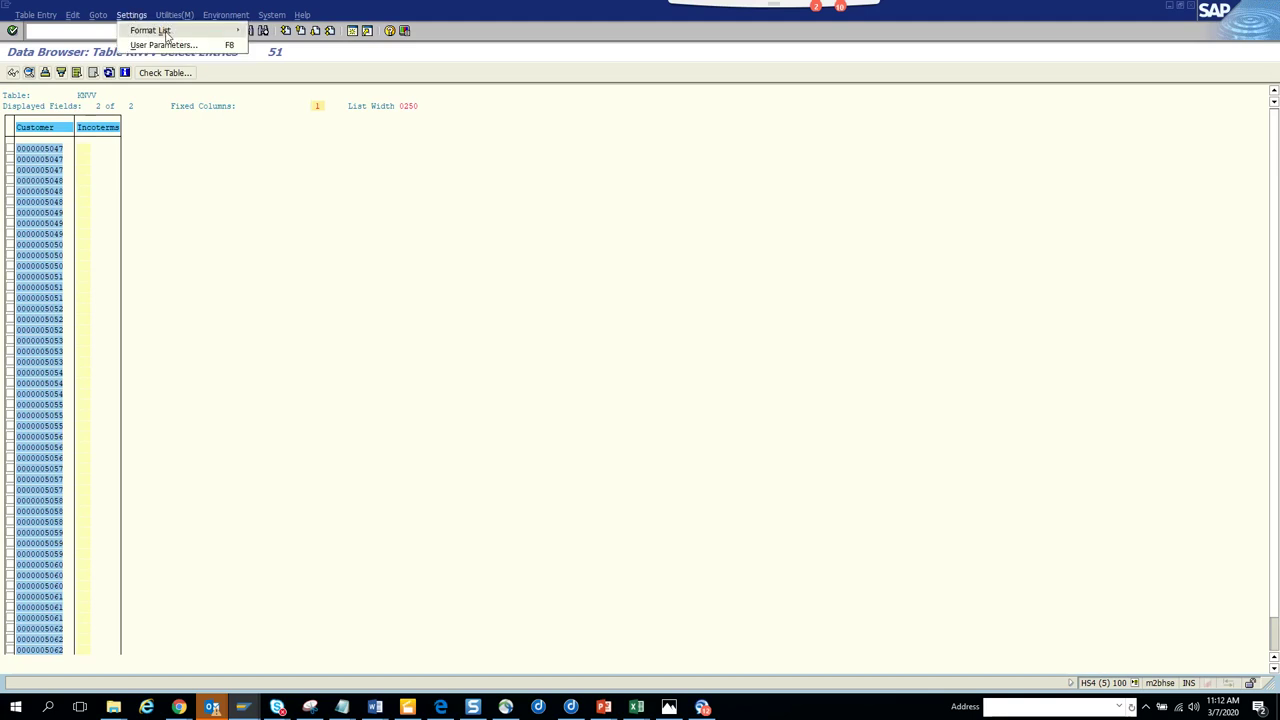
mouse_move(165, 30)
left_click(260, 44)
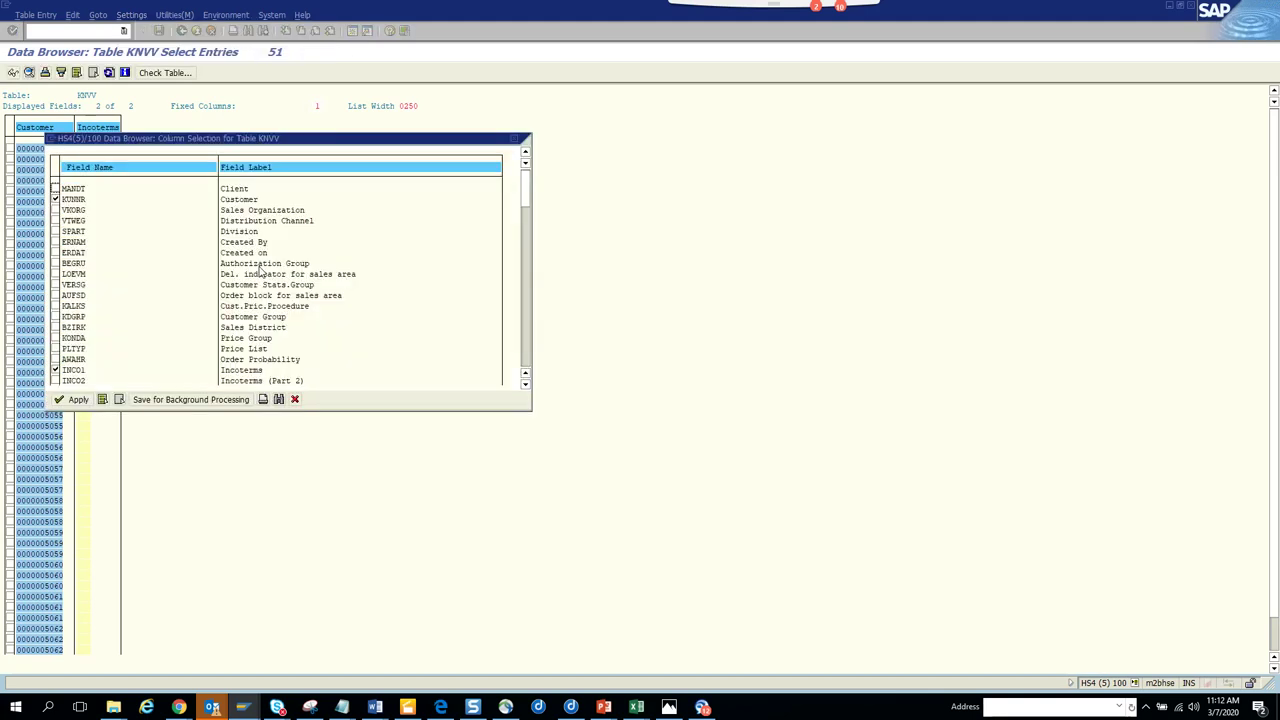
key("ctrl+f")
type("er")
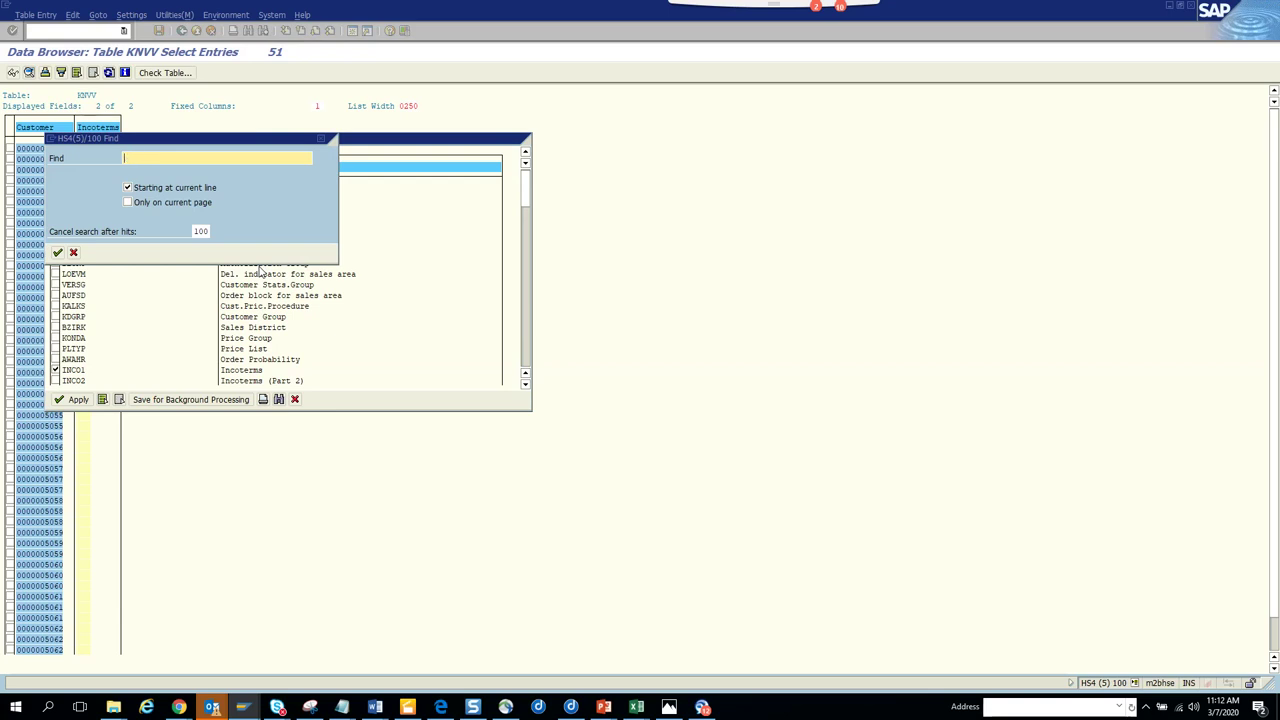
type("m")
key("Return")
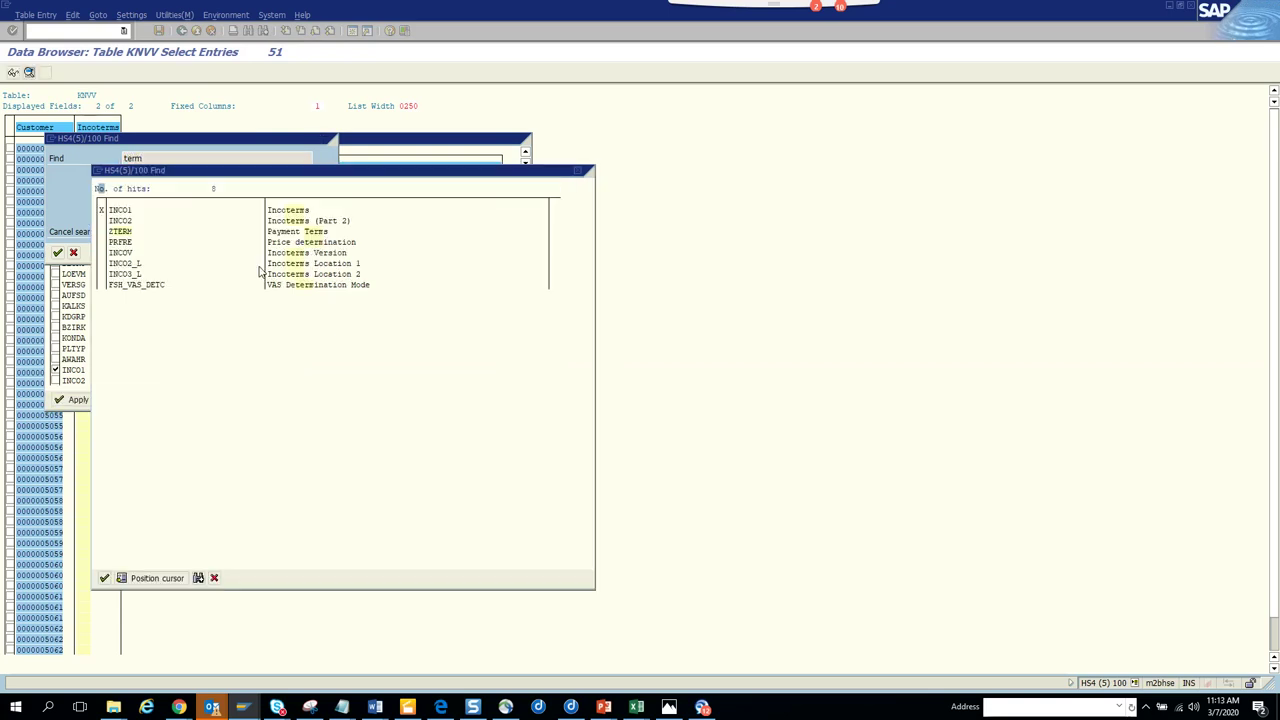
double_click(132, 233)
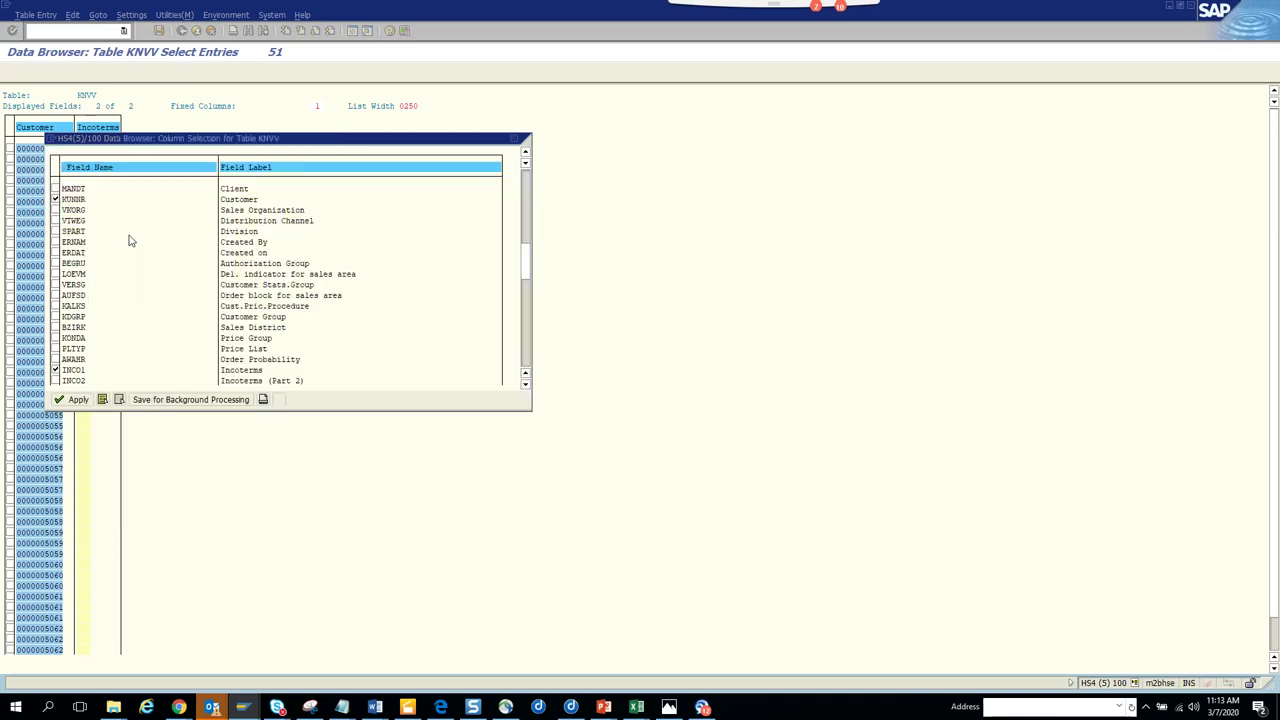
left_click(55, 188)
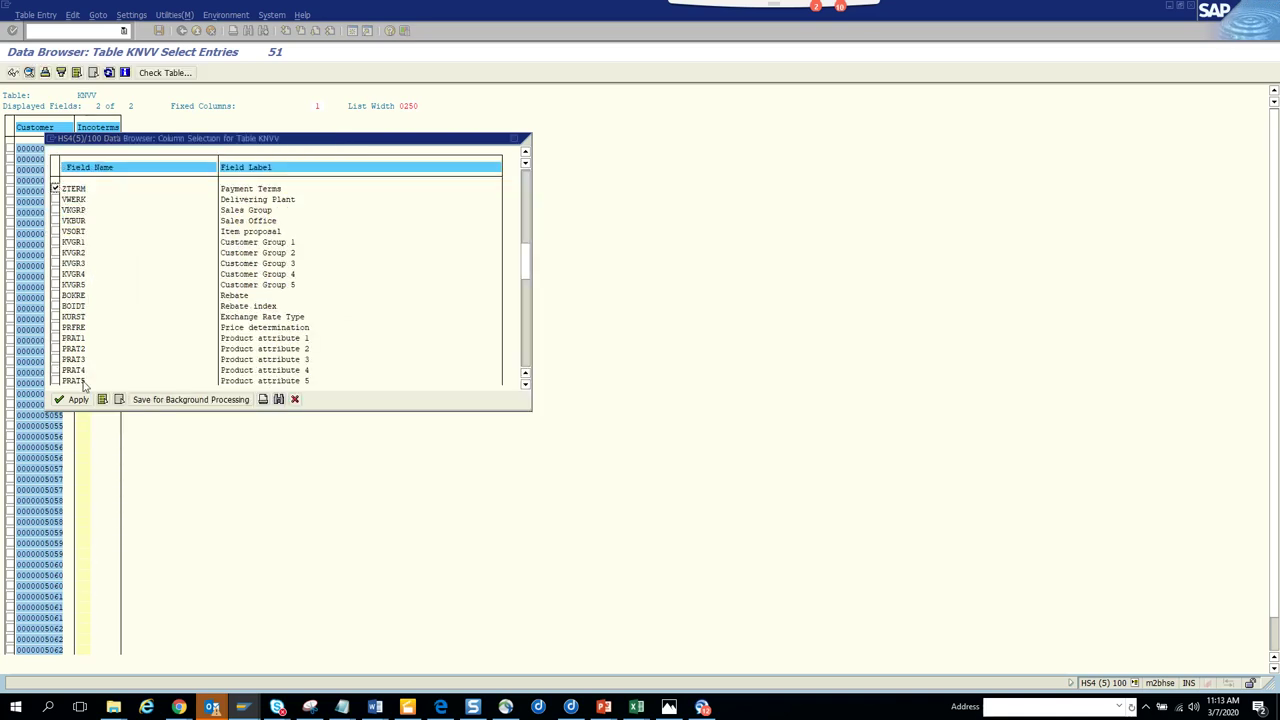
left_click(72, 400)
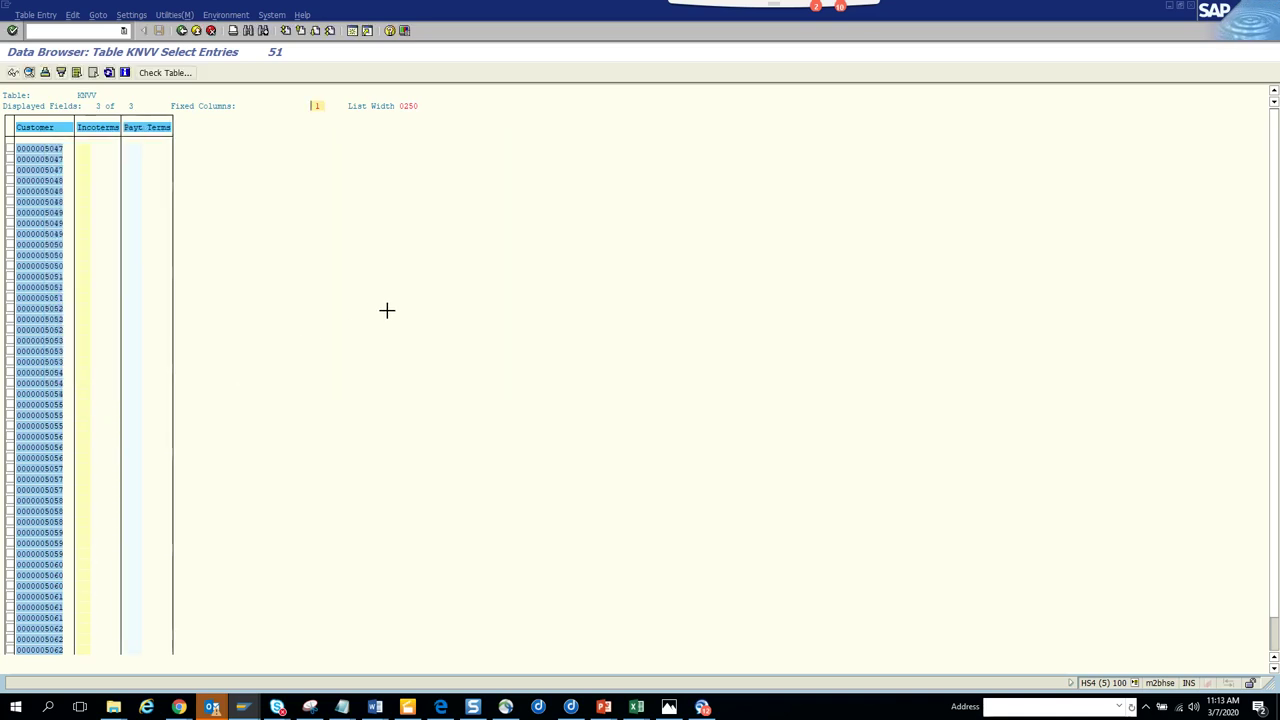
Switch back to the mass maintenance session and load the copied customers' sales data records for the payment terms change
key("alt+Tab")
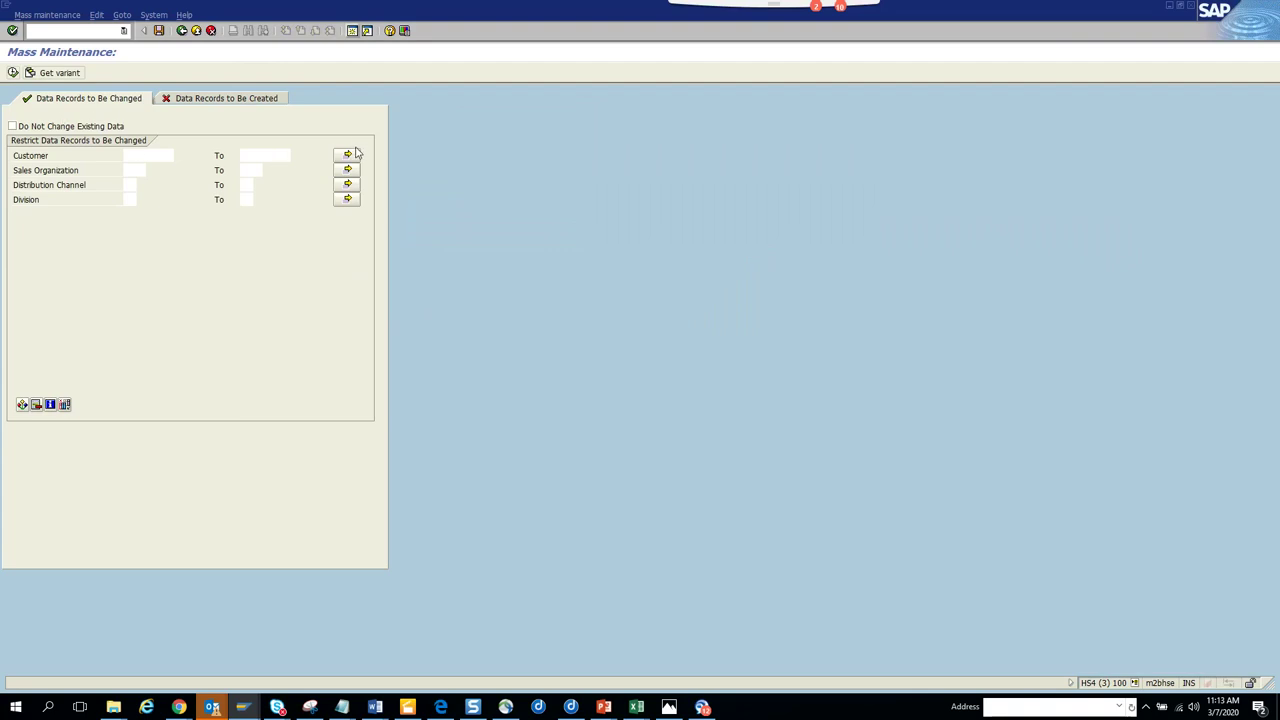
left_click(347, 154)
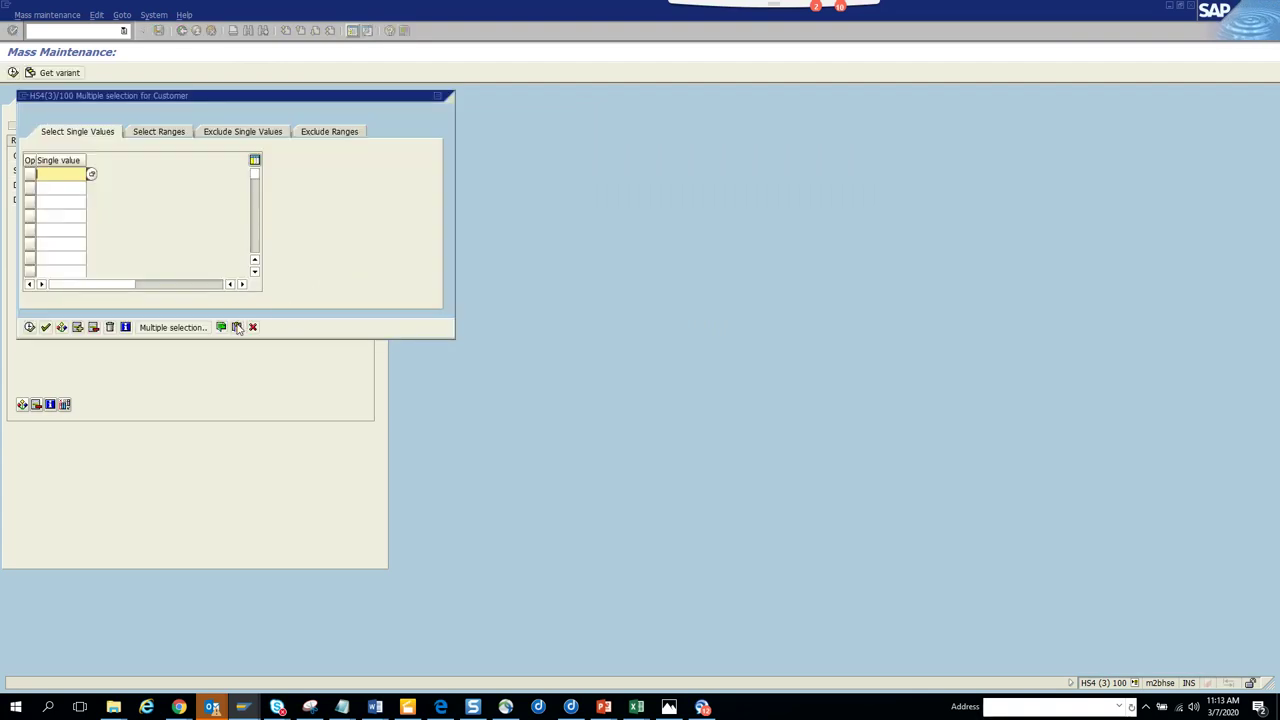
left_click(237, 327)
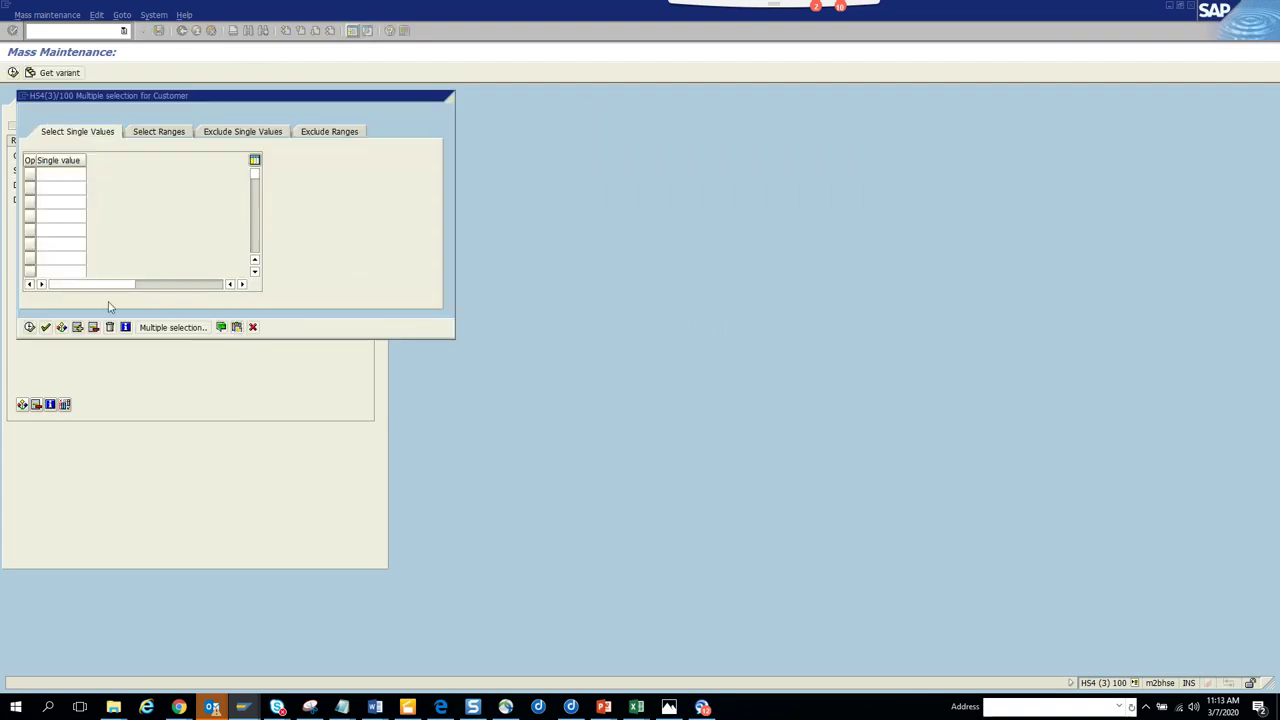
left_click(29, 327)
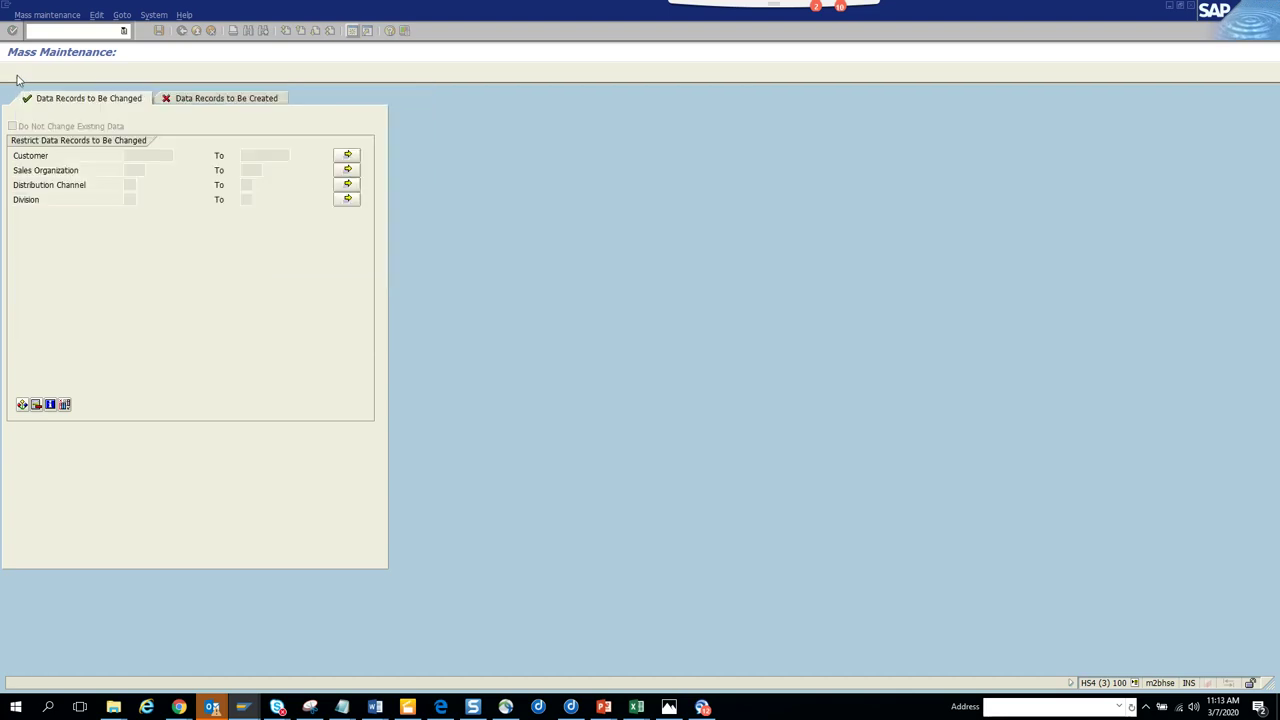
left_click(16, 74)
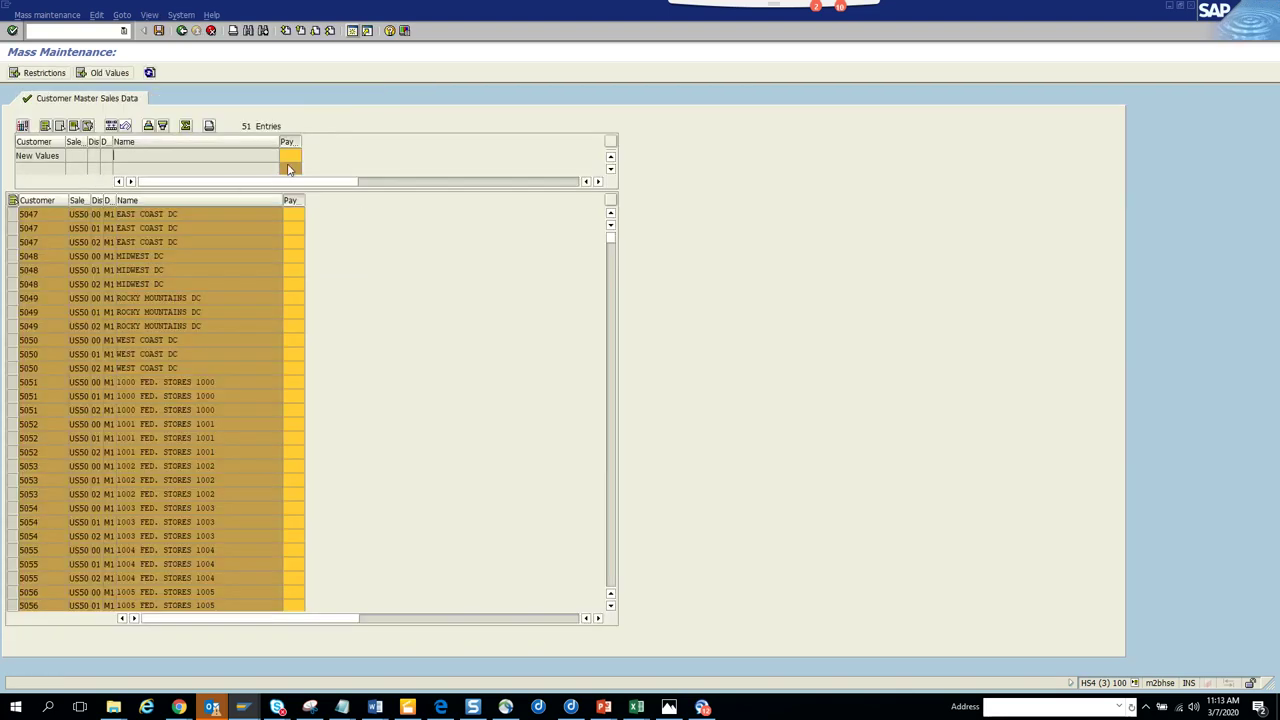
Try to set payment terms to 0007 for all loaded sales data records and save, closing the update log
left_click(295, 154)
type("0007")
left_click(112, 126)
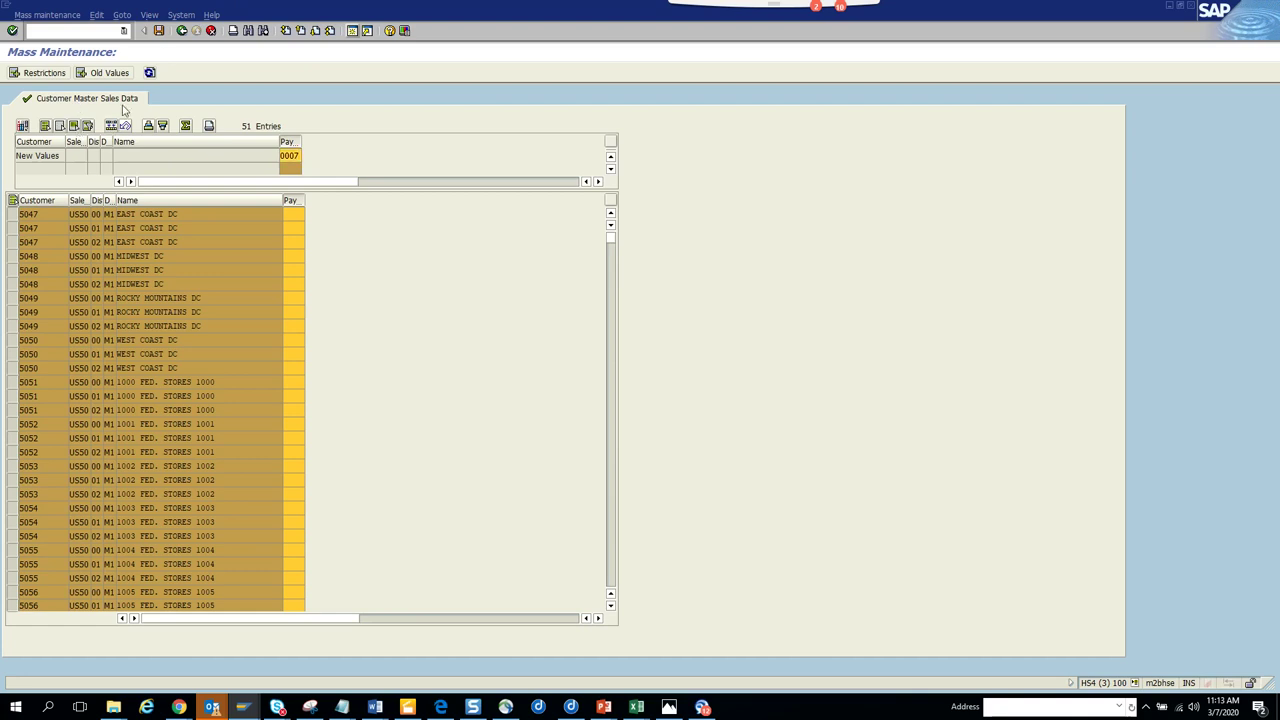
left_click(159, 31)
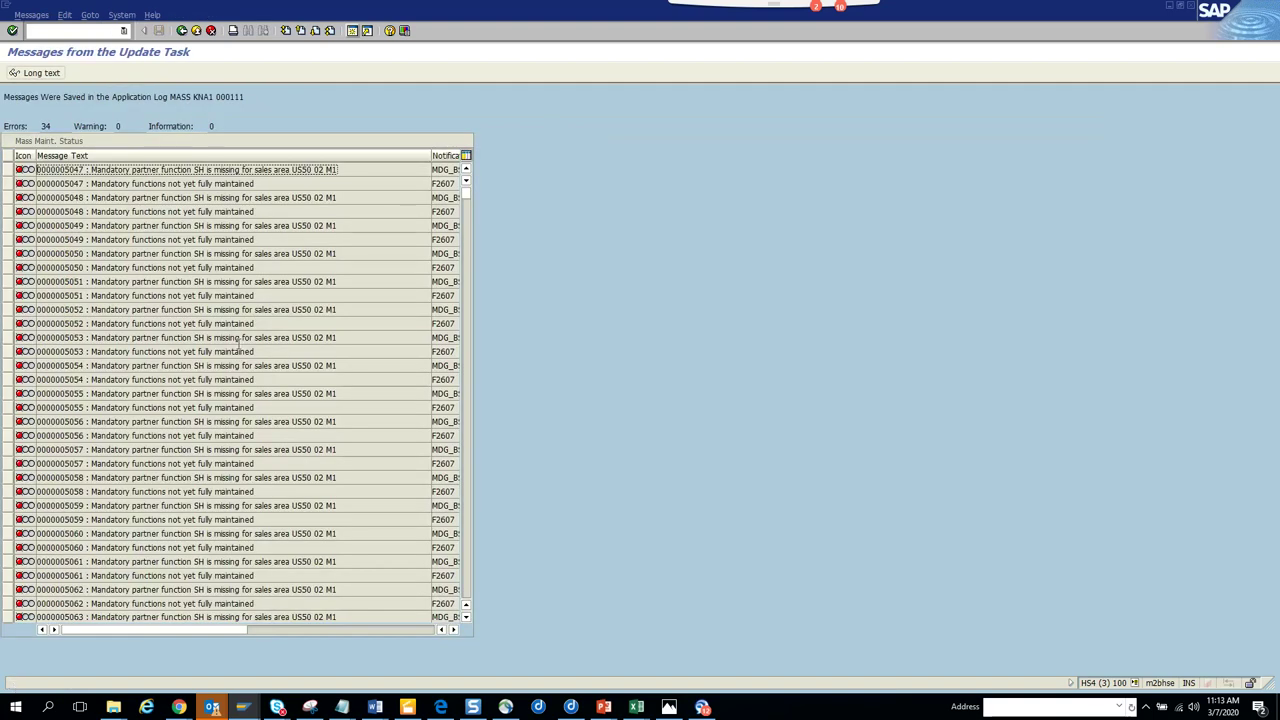
left_click(181, 30)
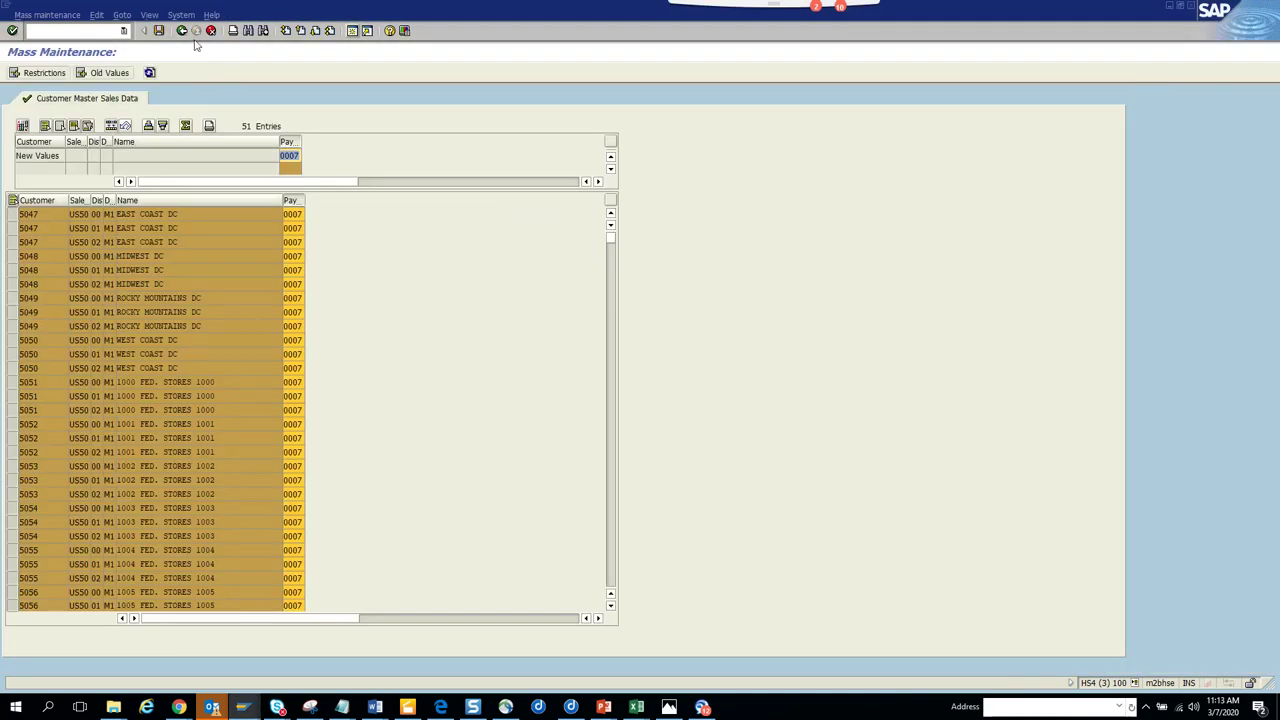
Return to the mass maintenance field list and deselect Payt Terms (KNVV-ZTERM)
left_click(181, 31)
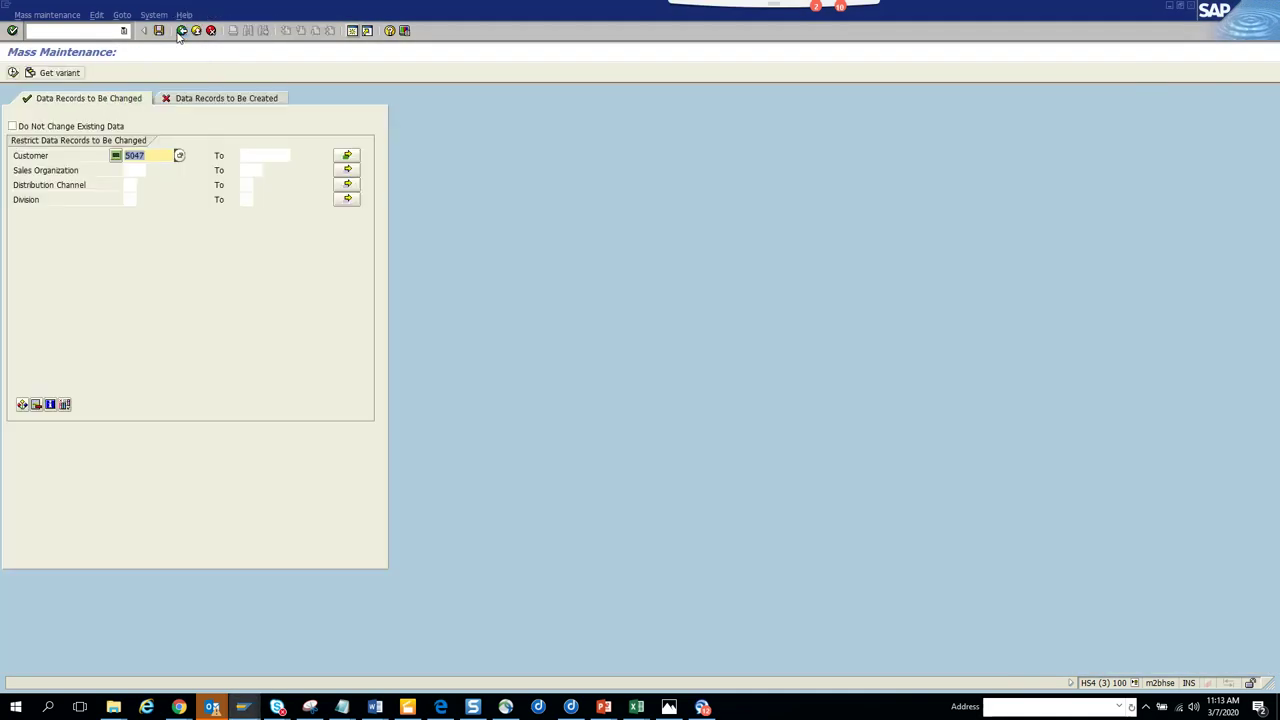
left_click(181, 31)
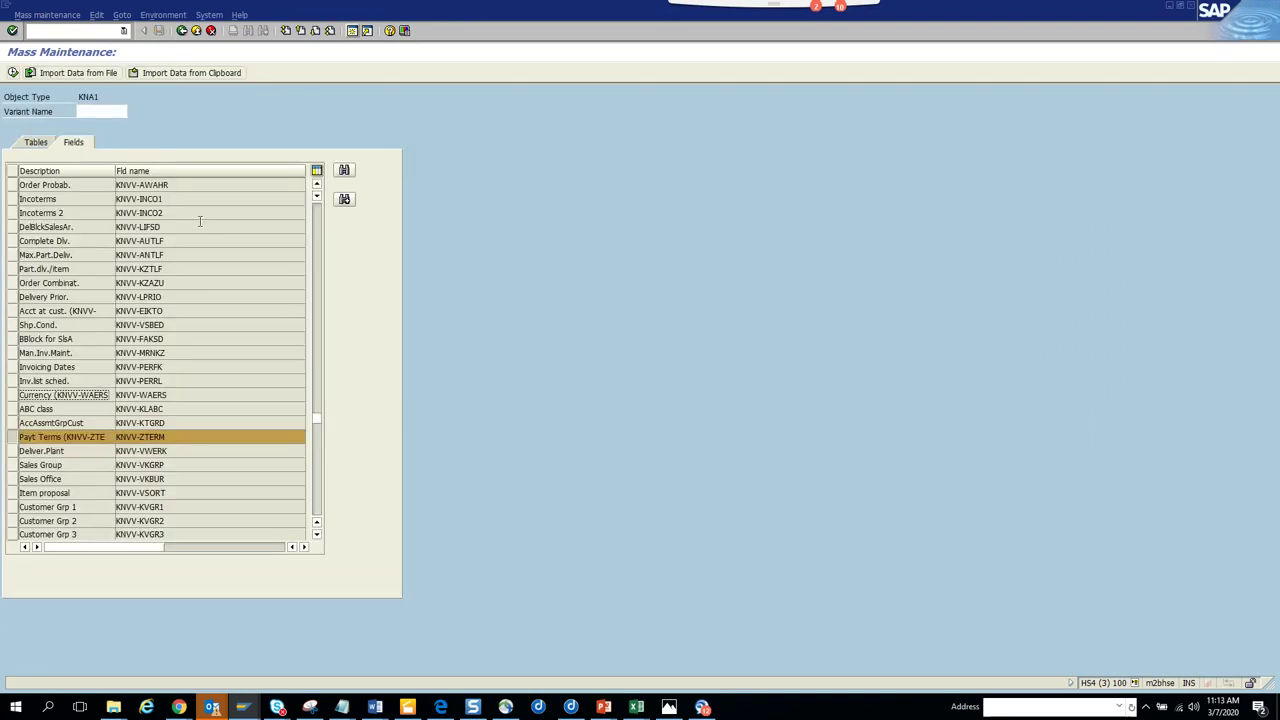
left_click(14, 440)
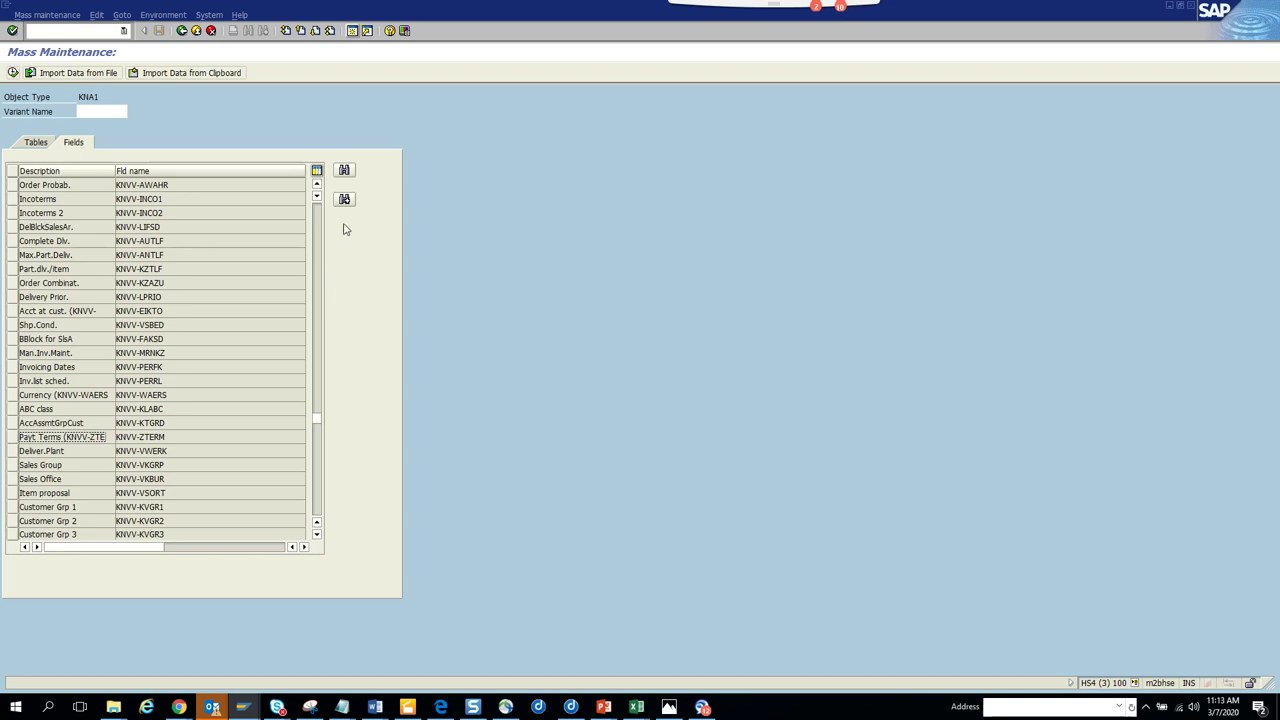
Search the mass maintenance field list for "block" and continue the search to the Sales Block field (KNVV-CASSD)
left_click(344, 170)
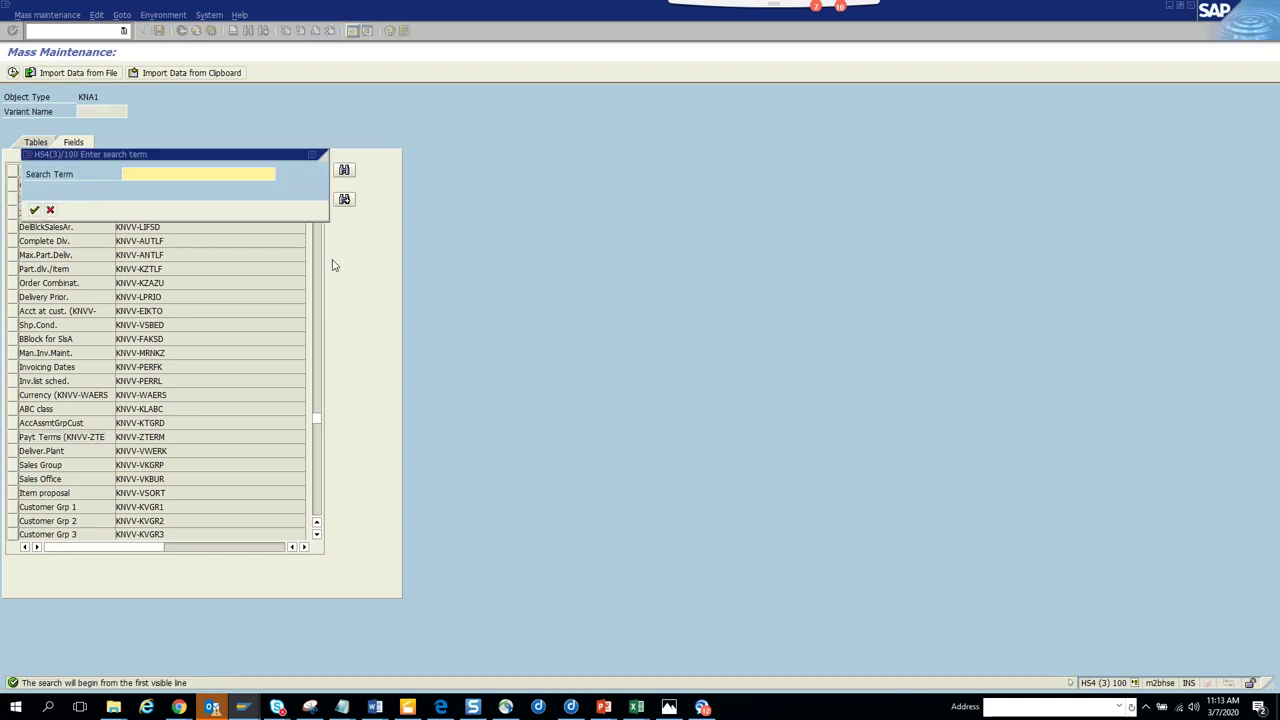
type("b;lock")
key("Return")
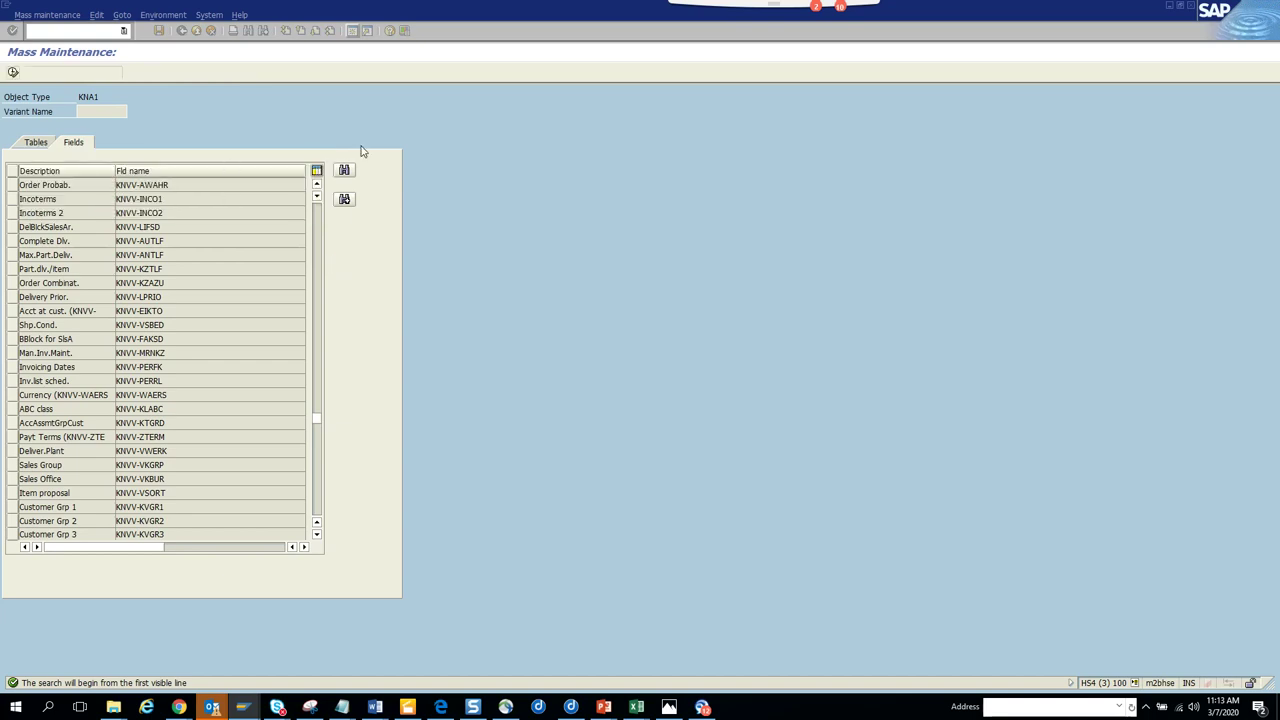
left_click(346, 170)
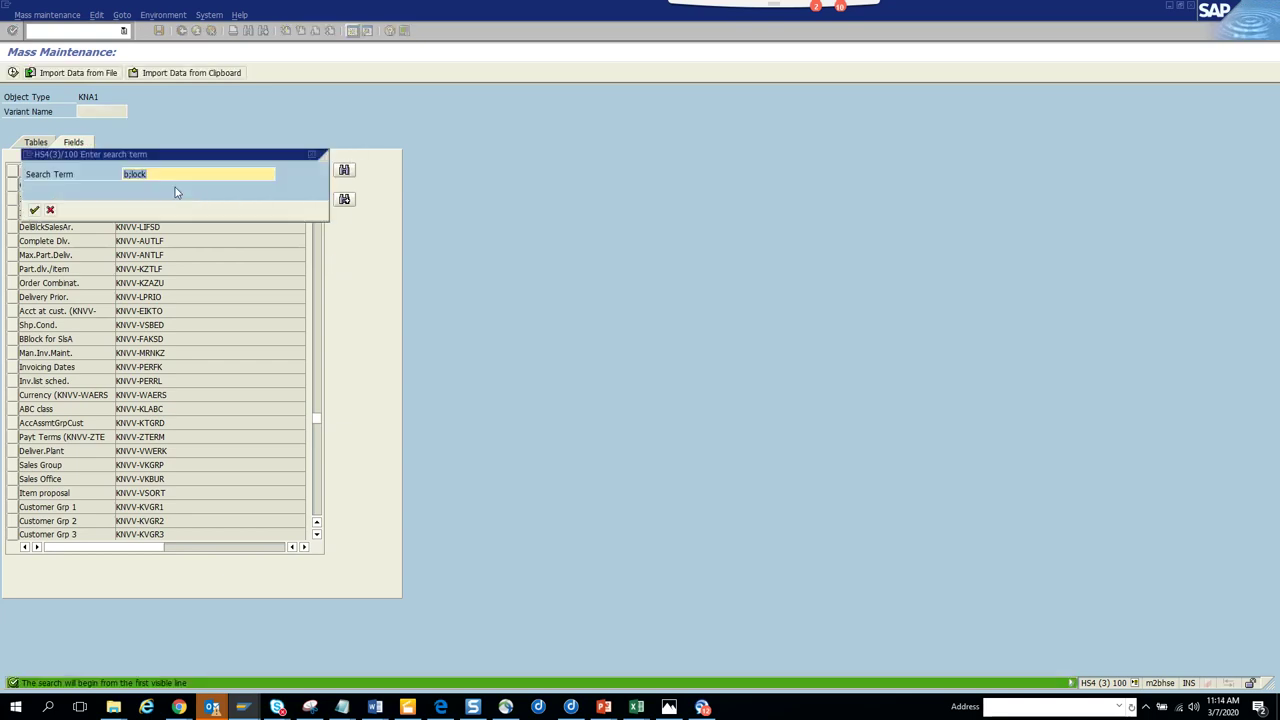
type("block")
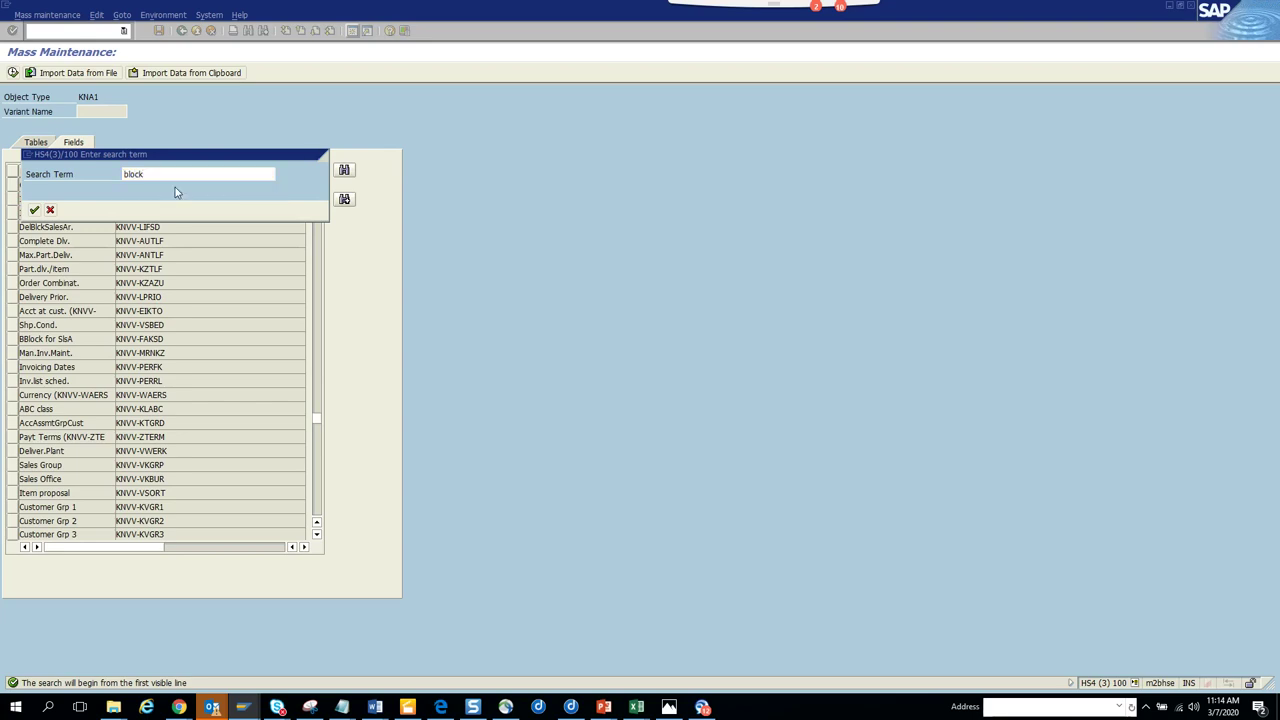
key("Return")
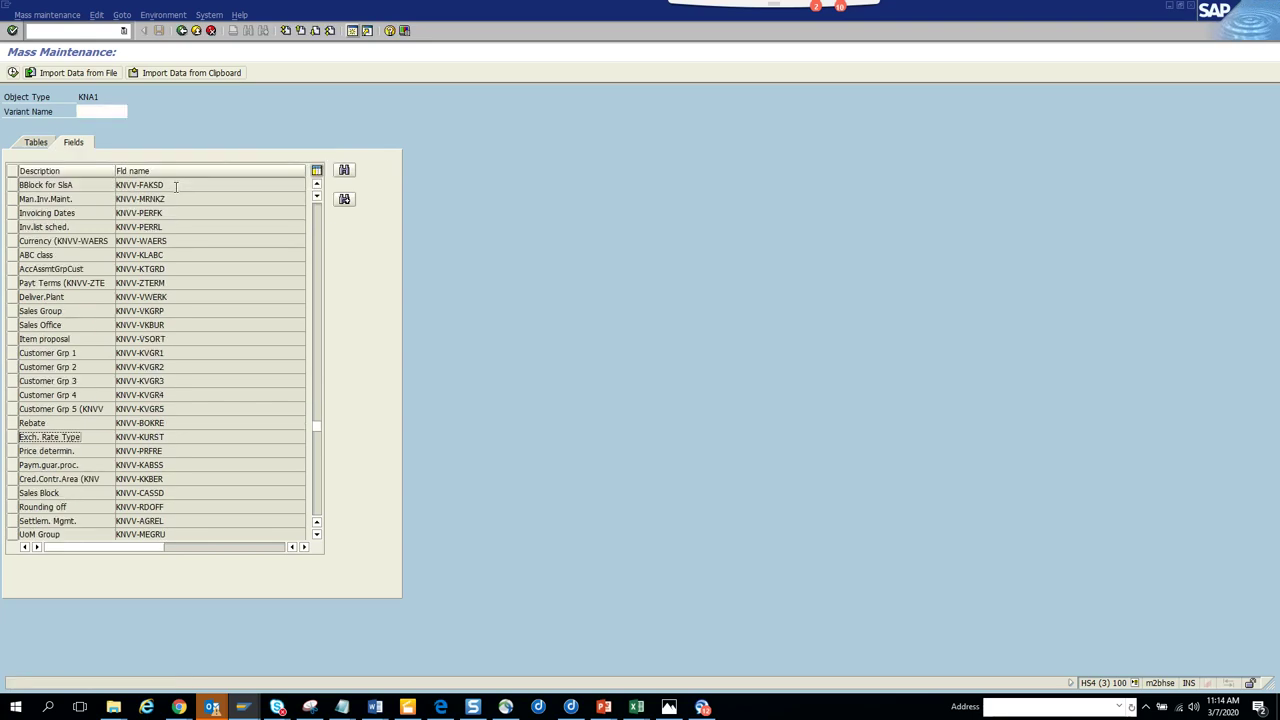
left_click(346, 199)
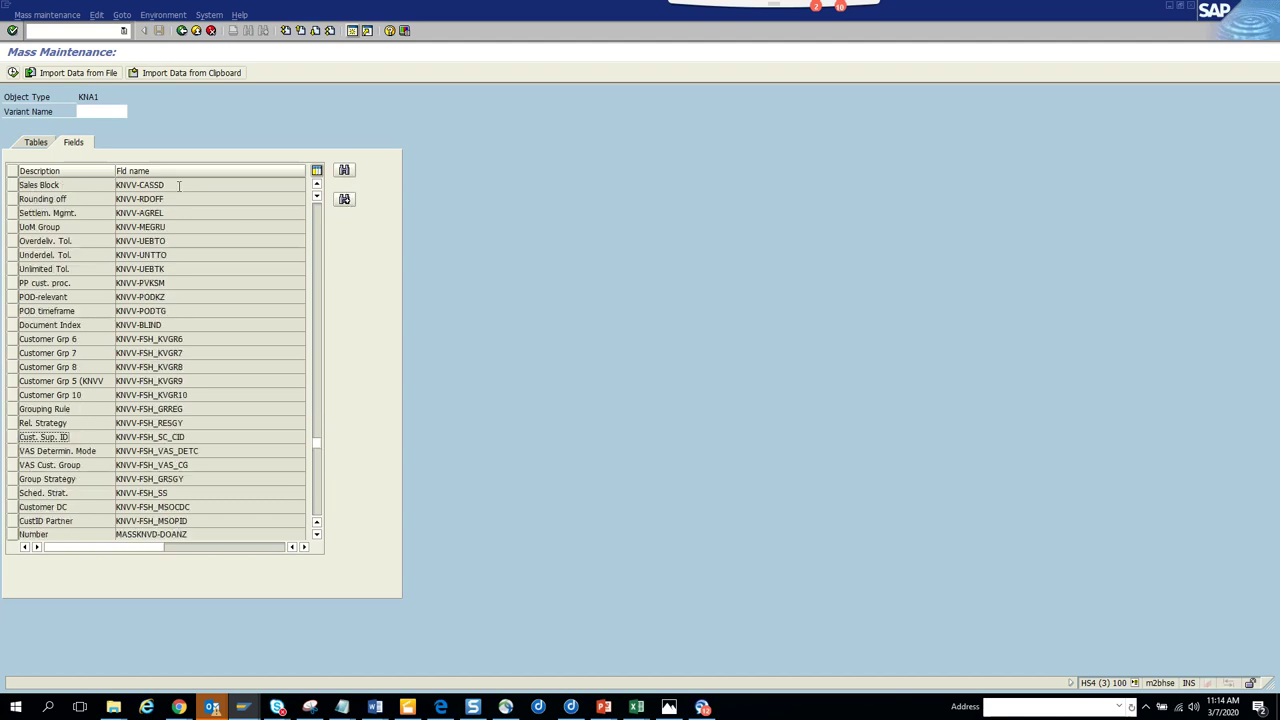
Switch to the Data Browser session and add Sales Block for Sales Area (CASSD) to the KNVV output columns
key("alt+Tab")
left_click(131, 15)
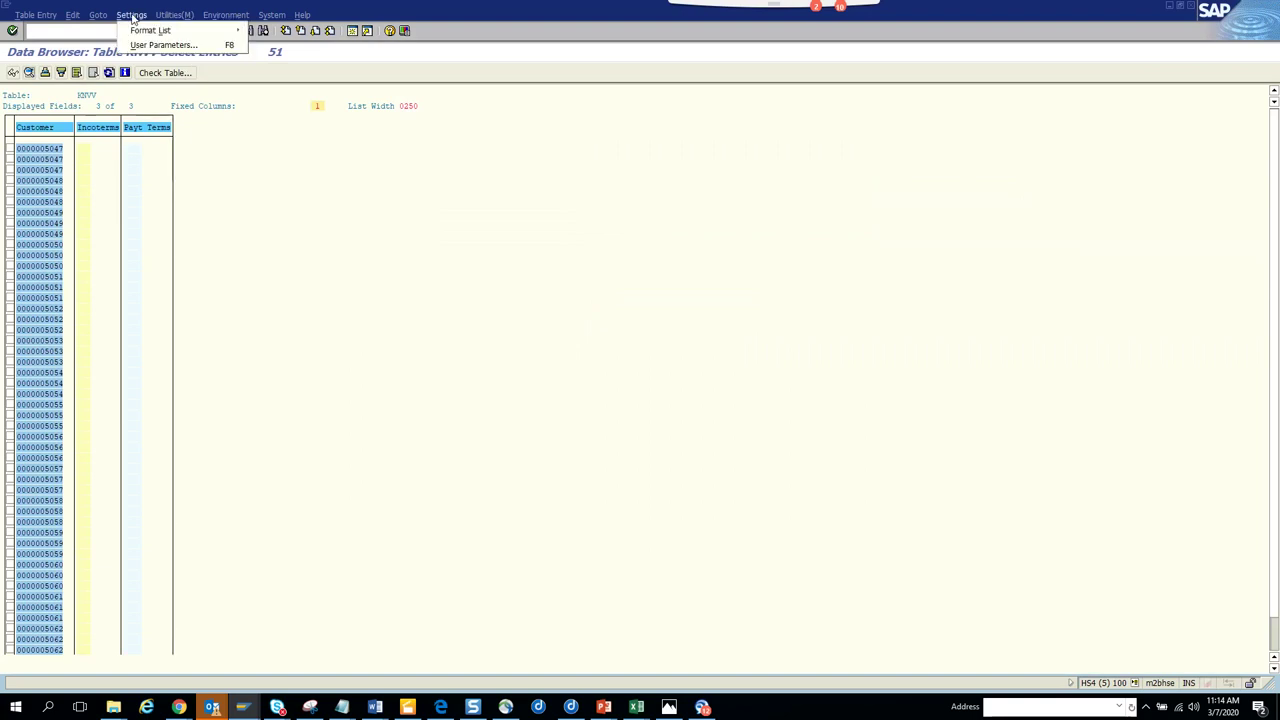
mouse_move(214, 30)
left_click(266, 43)
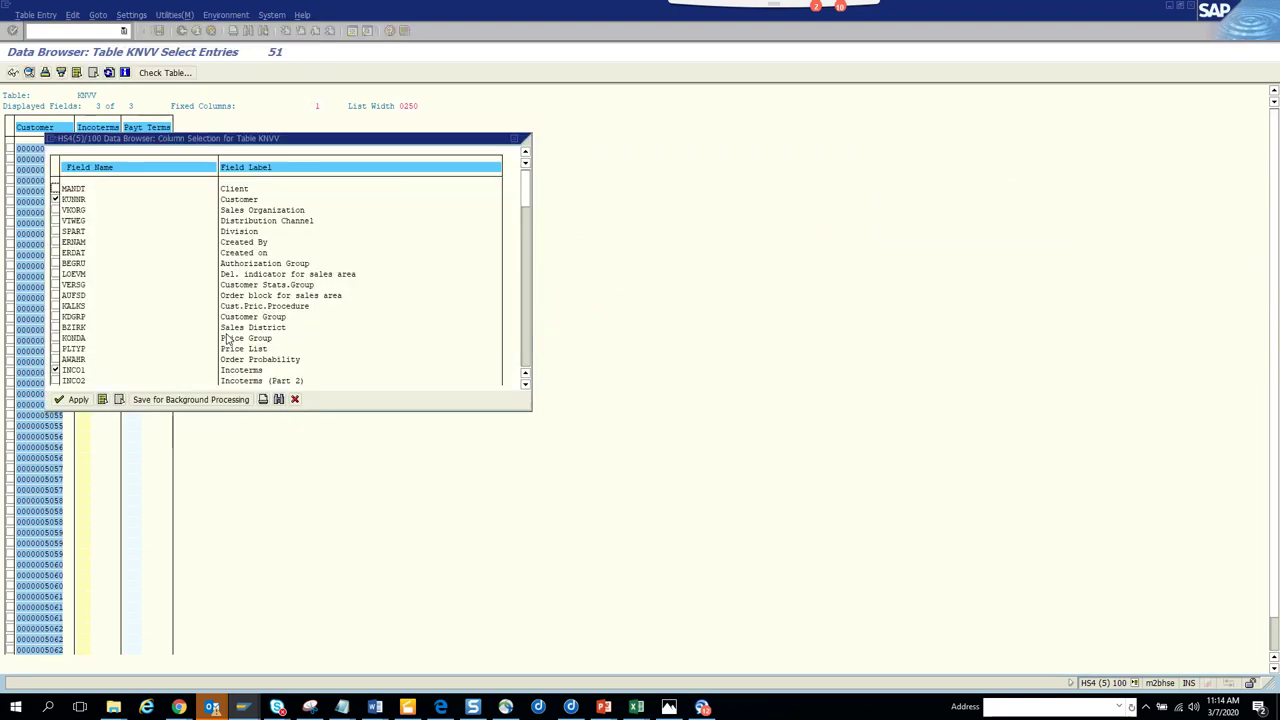
key("ctrl+f")
type("c")
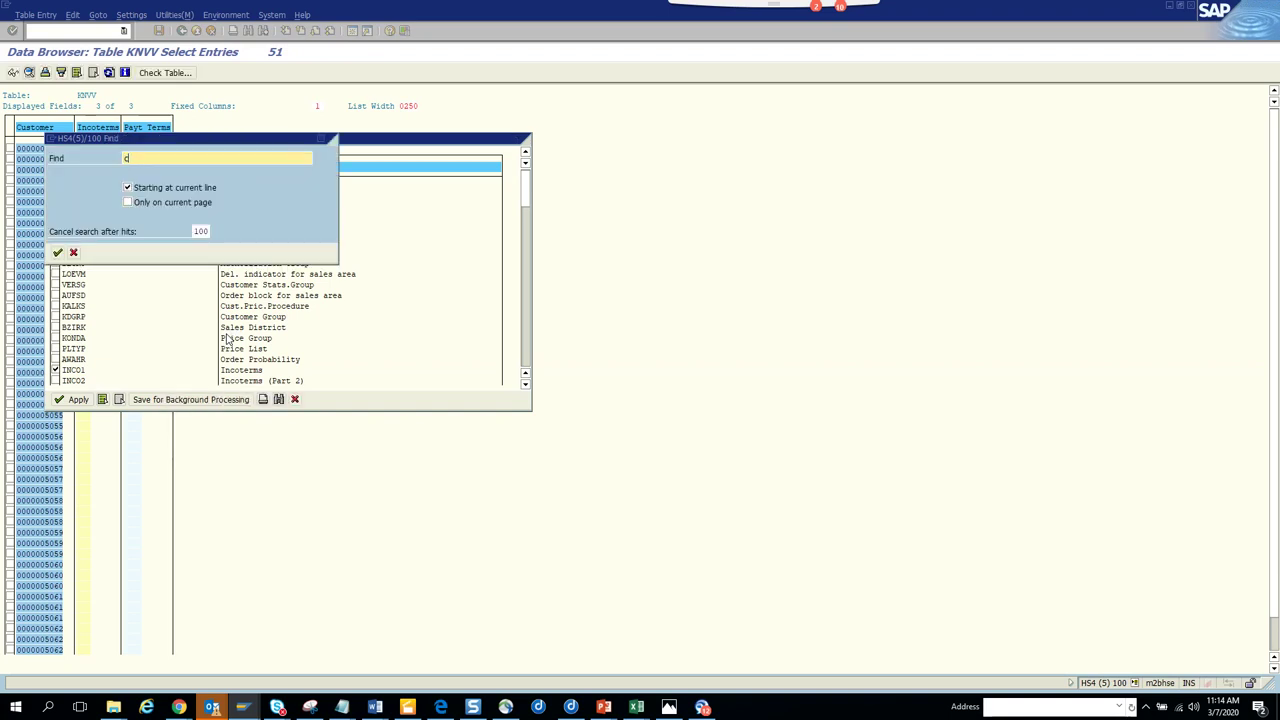
type("assd")
key("Return")
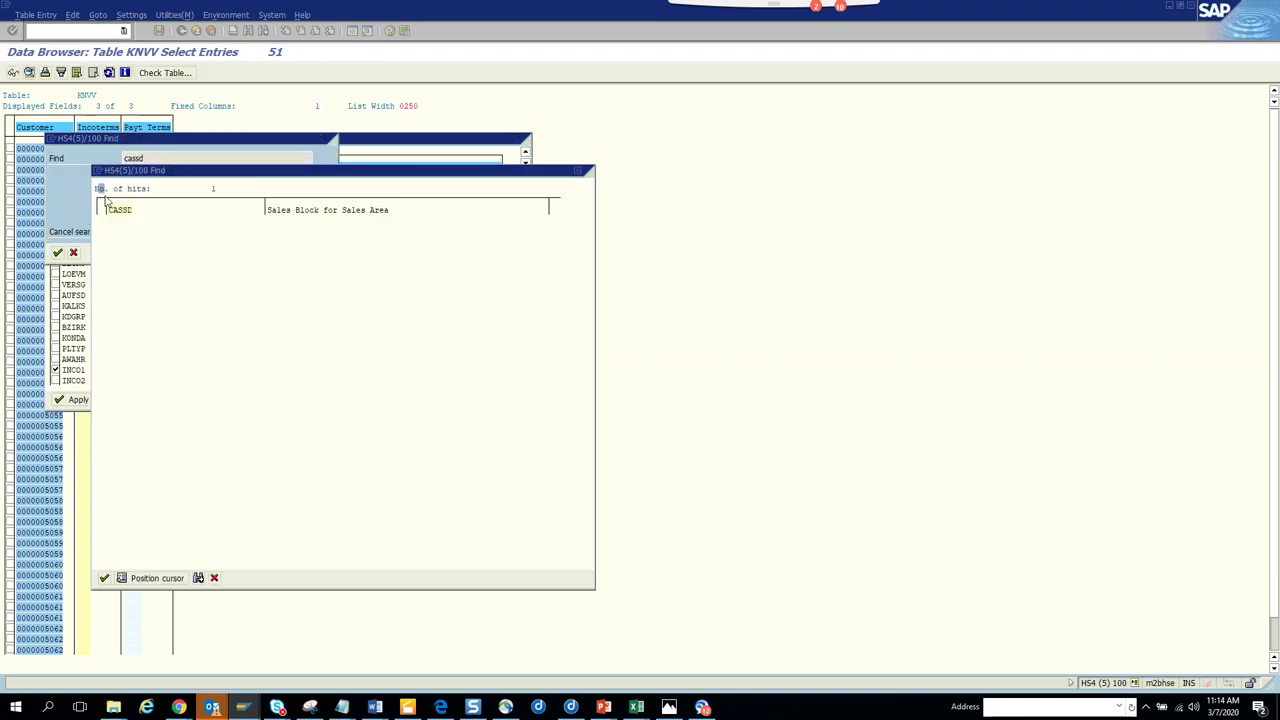
double_click(126, 212)
left_click(55, 188)
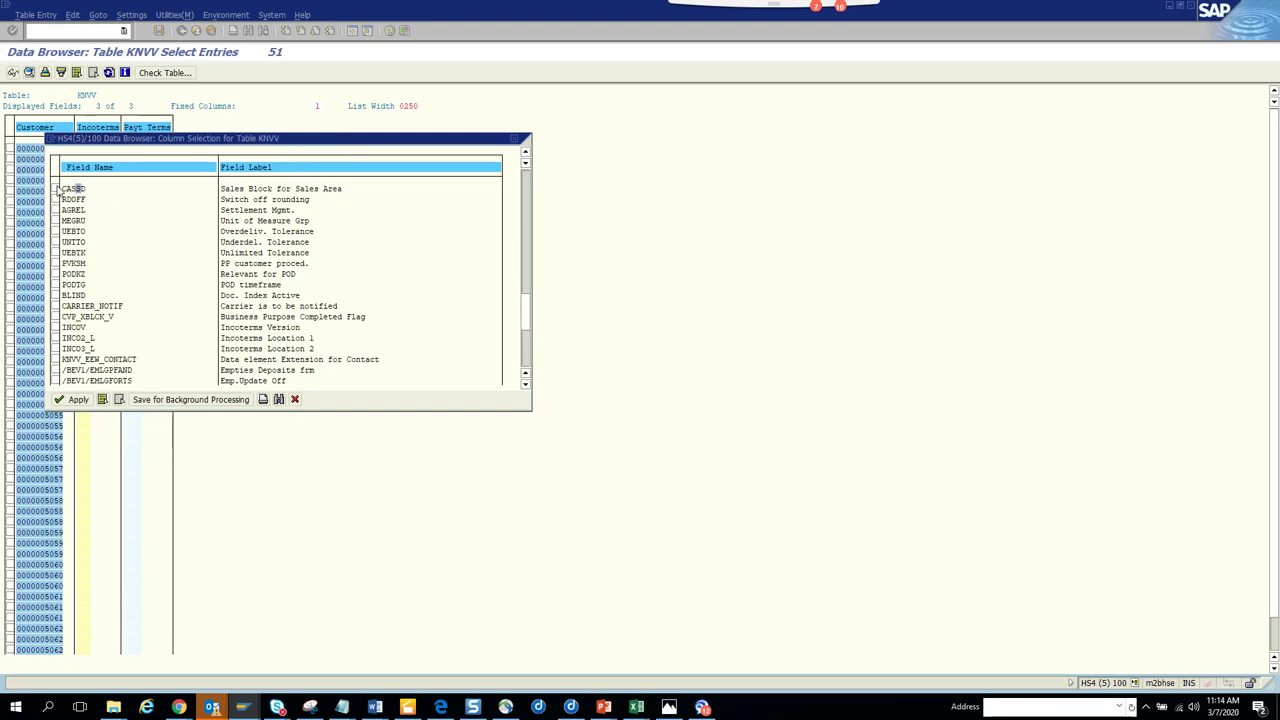
left_click(84, 401)
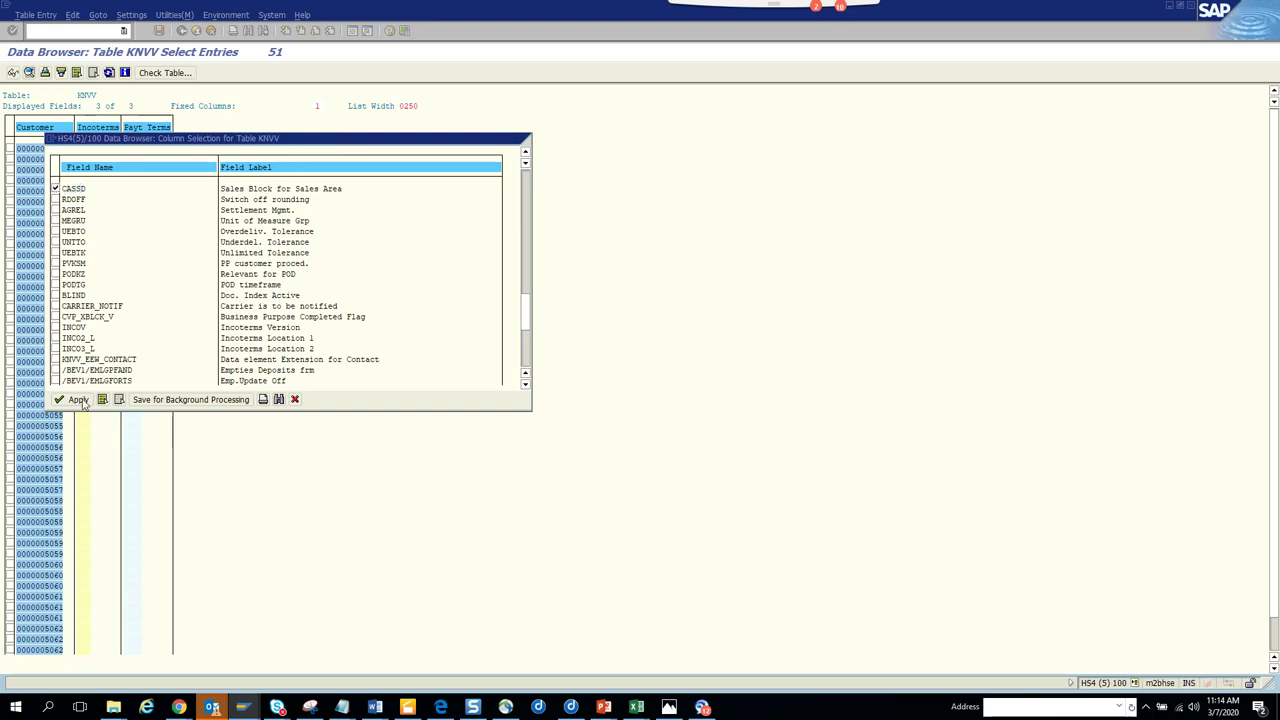
Switch back to mass maintenance, select Sales Block (KNVV-CASSD) as the field to change, and execute to the record restrictions
key("alt+Tab")
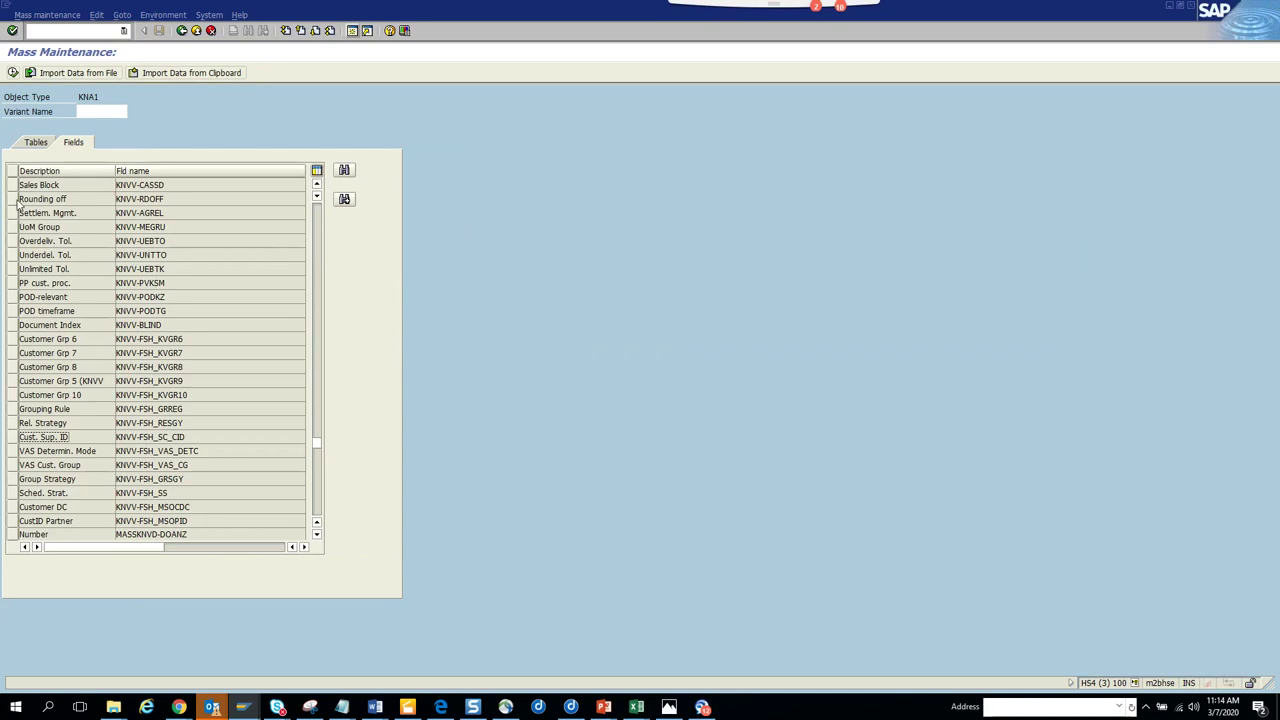
left_click(12, 185)
left_click(12, 71)
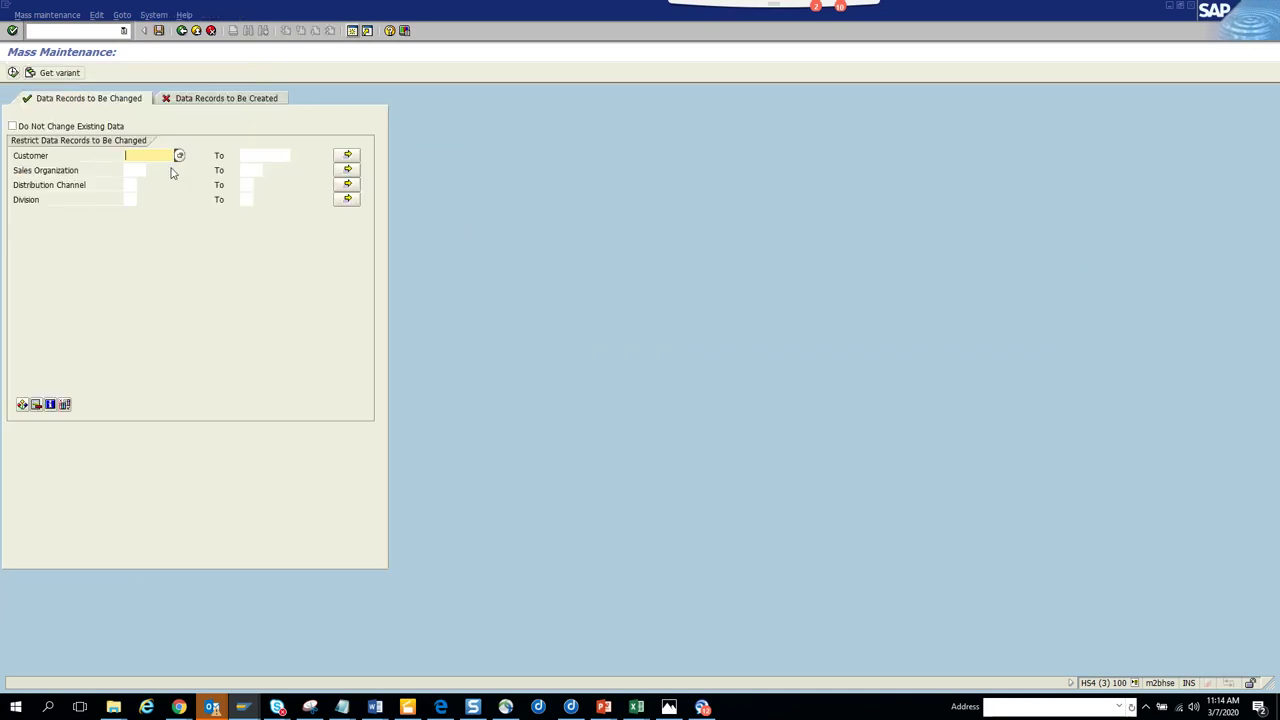
Paste the copied list of customers as the Customer restriction and load their sales data records for the sales block change
left_click(347, 155)
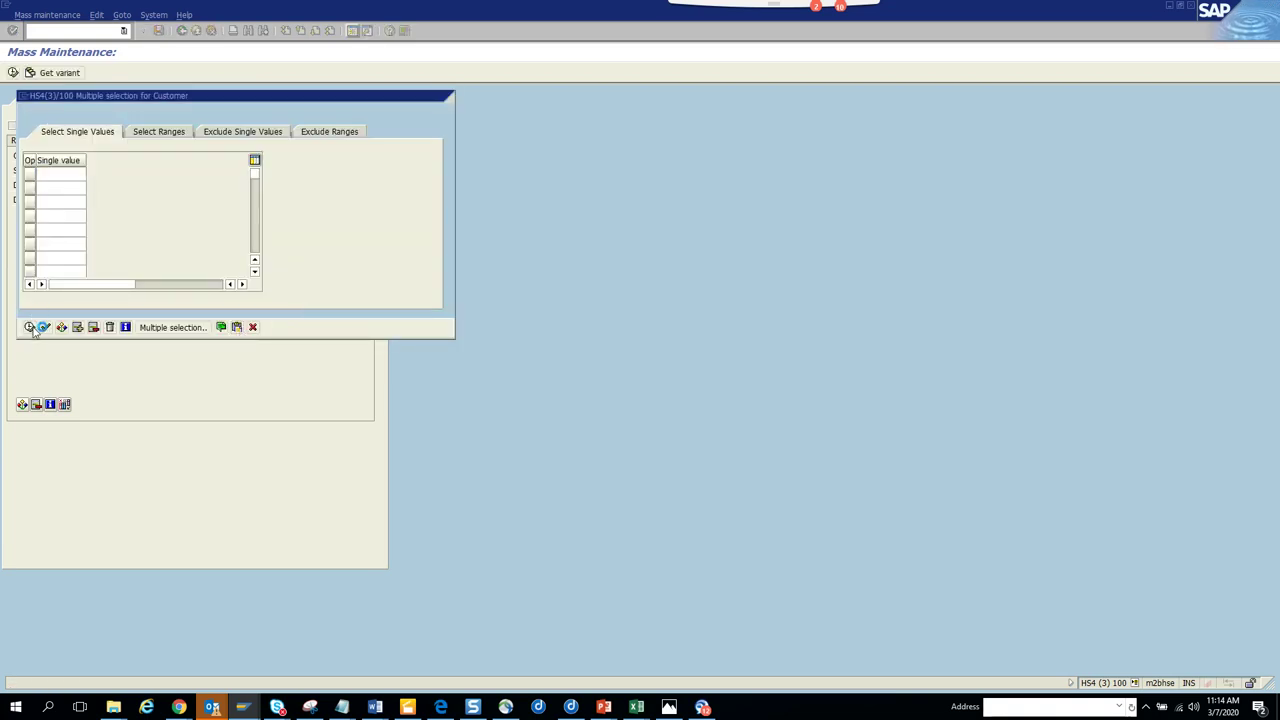
key("shift+F12")
key("F8")
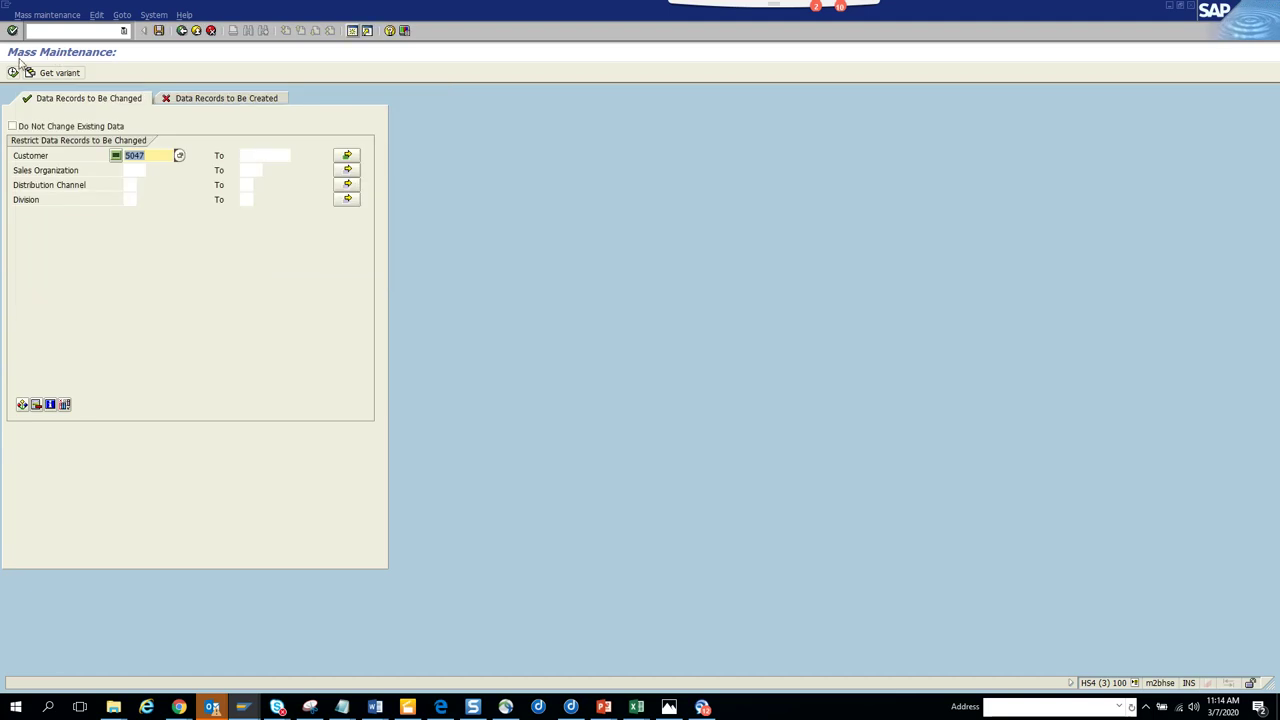
left_click(14, 72)
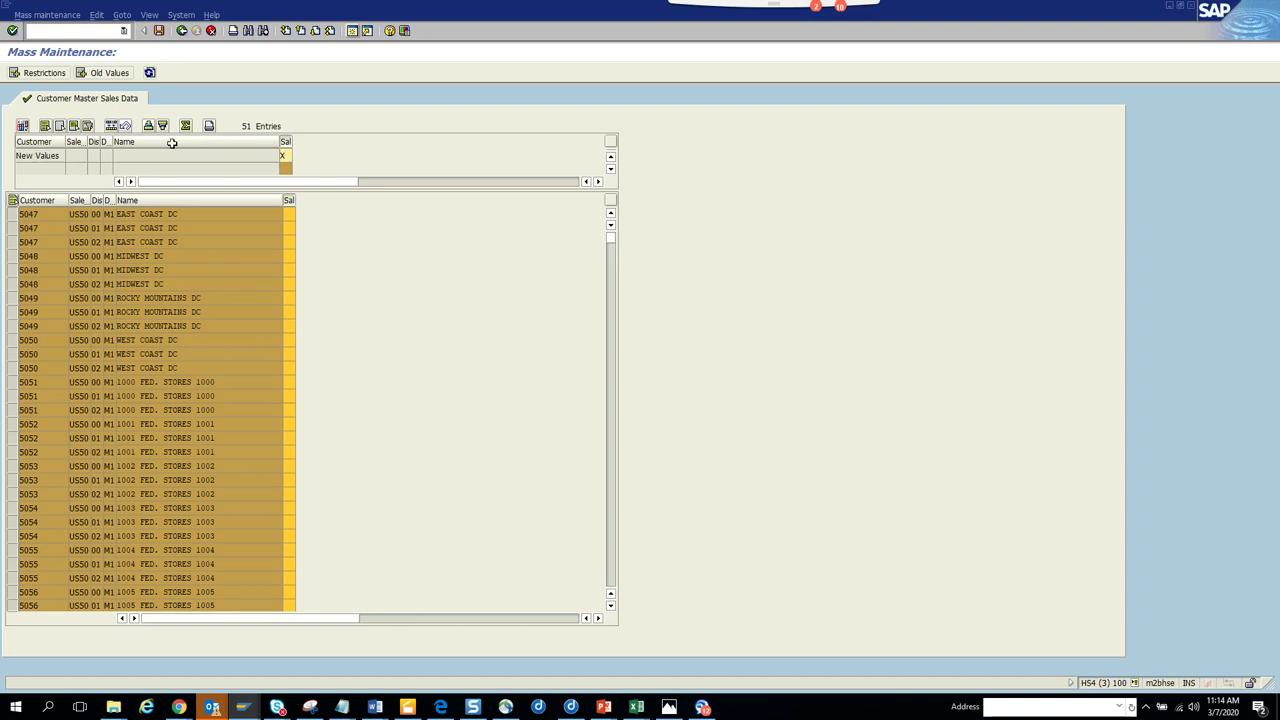
Carry the new Sales Block value X over to all listed sales data records and save the mass change
left_click(111, 126)
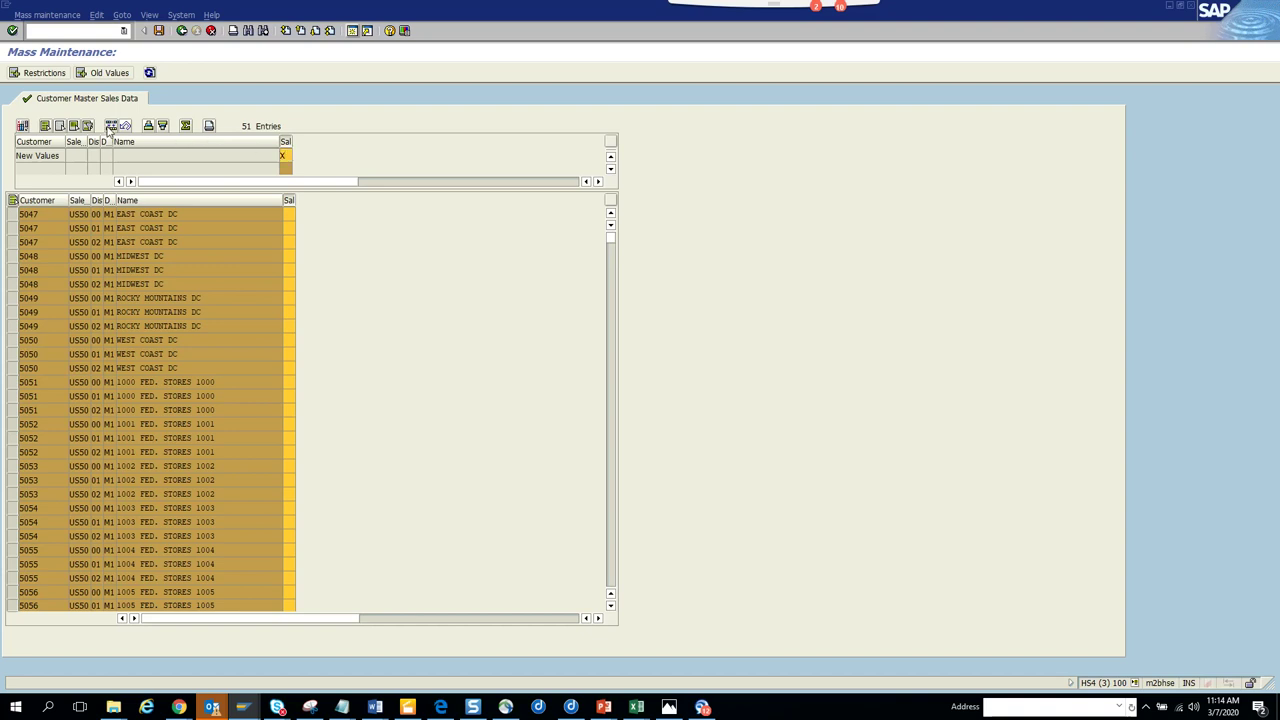
left_click(160, 31)
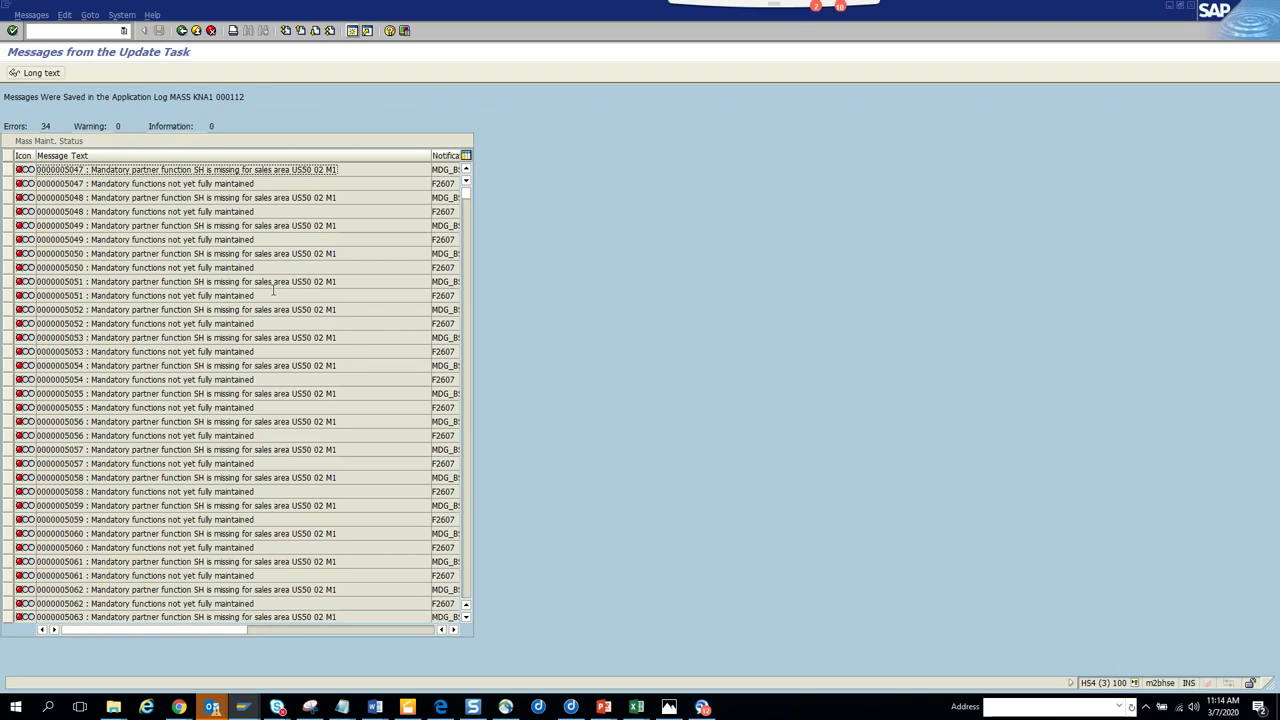
Switch to the Data Browser session and open the first customer's KNVV record to examine its sales area fields, including Currency
key("F3")
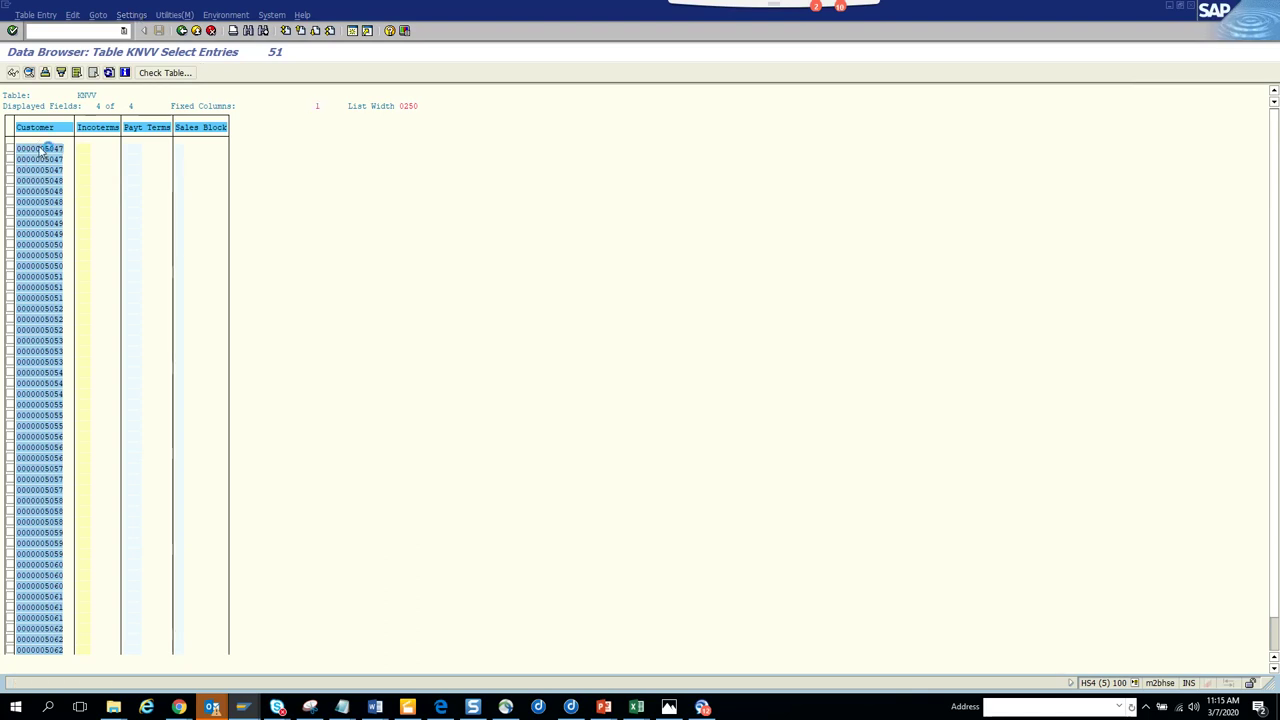
double_click(160, 237)
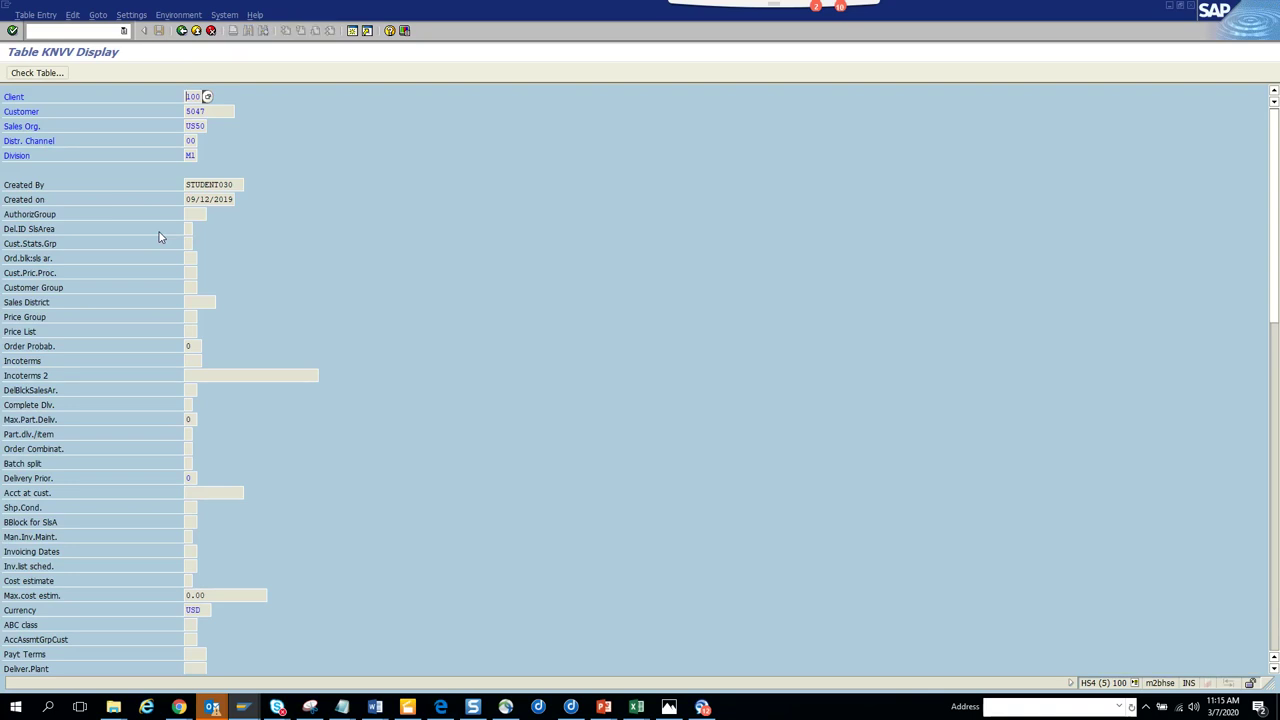
double_click(202, 609)
key("F3")
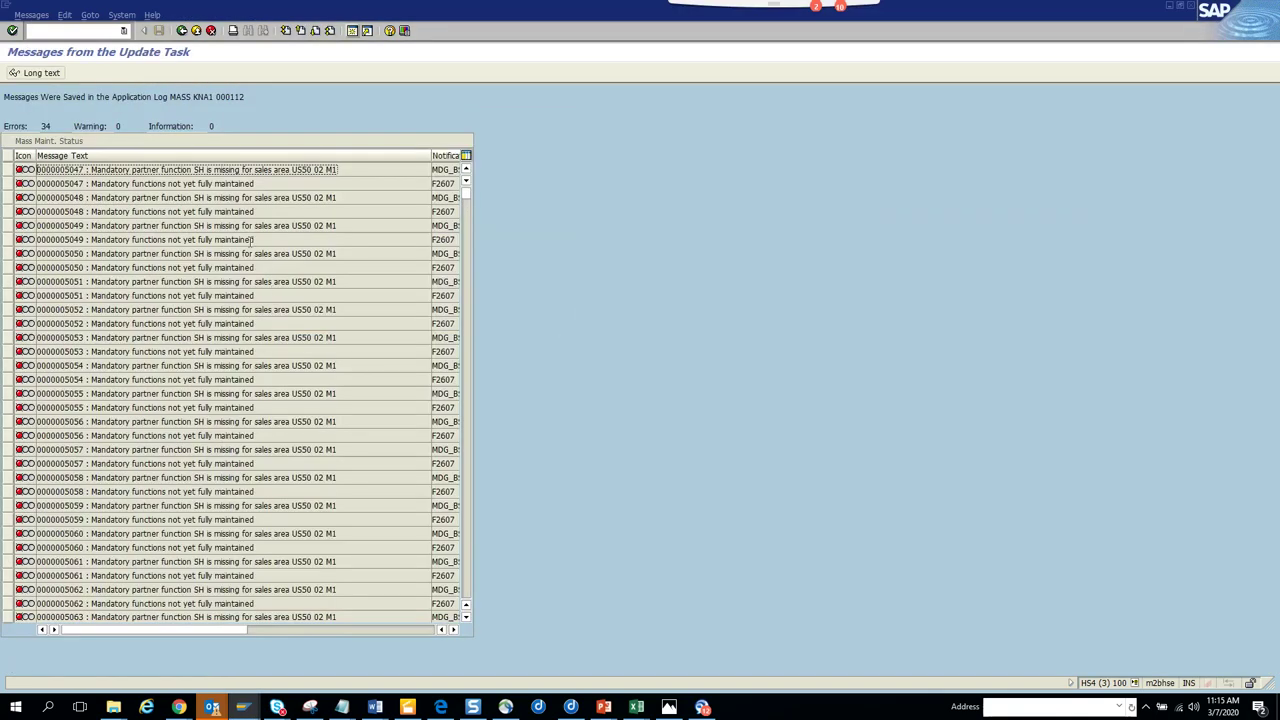
Leave the update messages, return to the mass maintenance field list and deselect Sales Block (KNVV-CASSD)
left_click(182, 31)
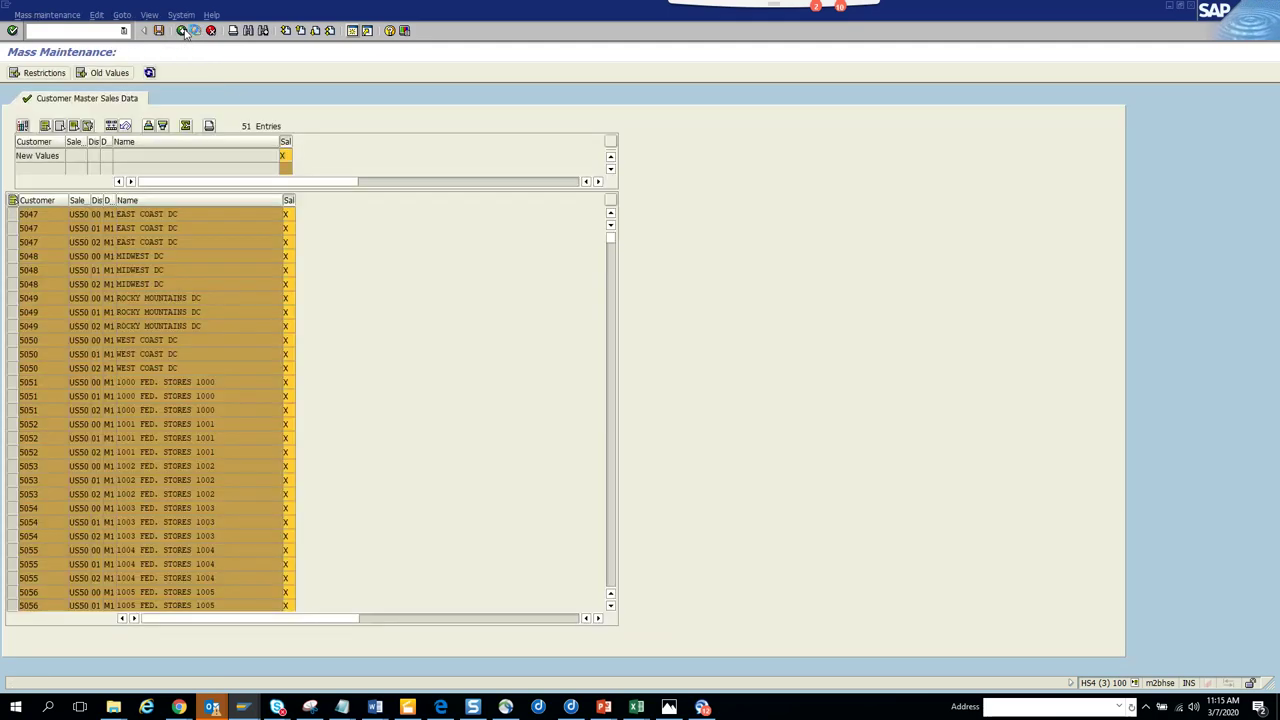
left_click(182, 31)
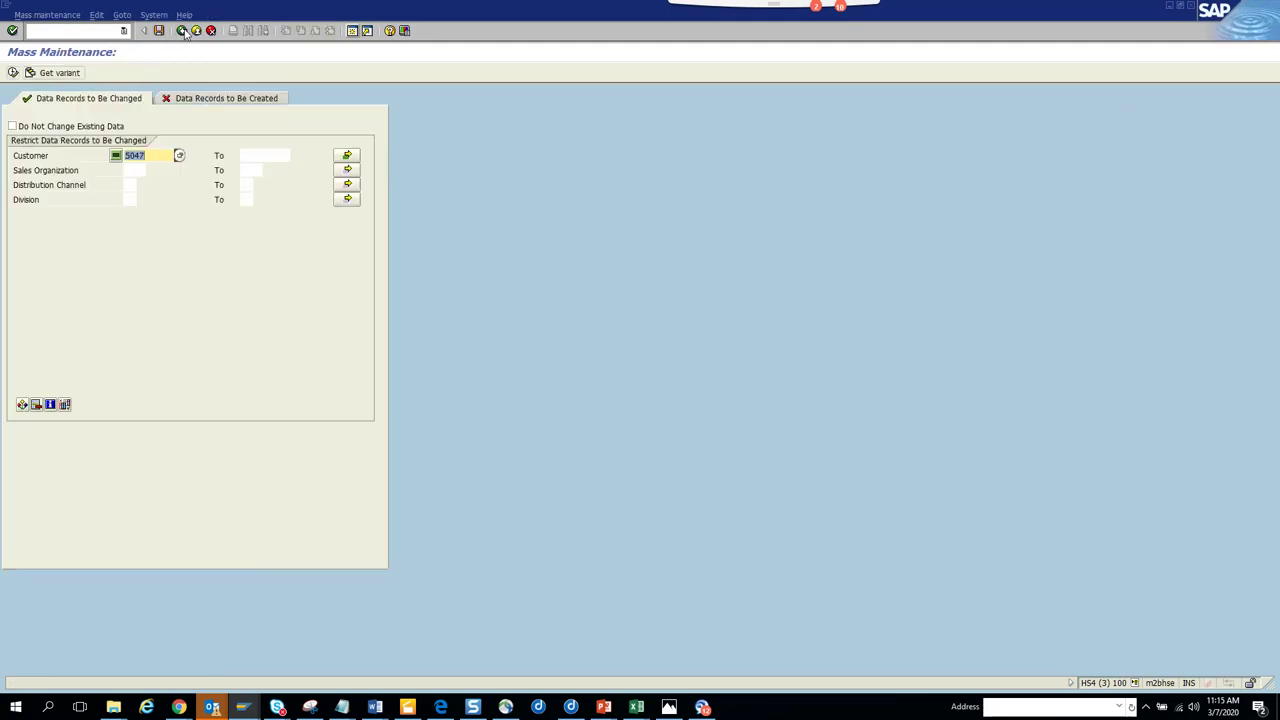
left_click(182, 31)
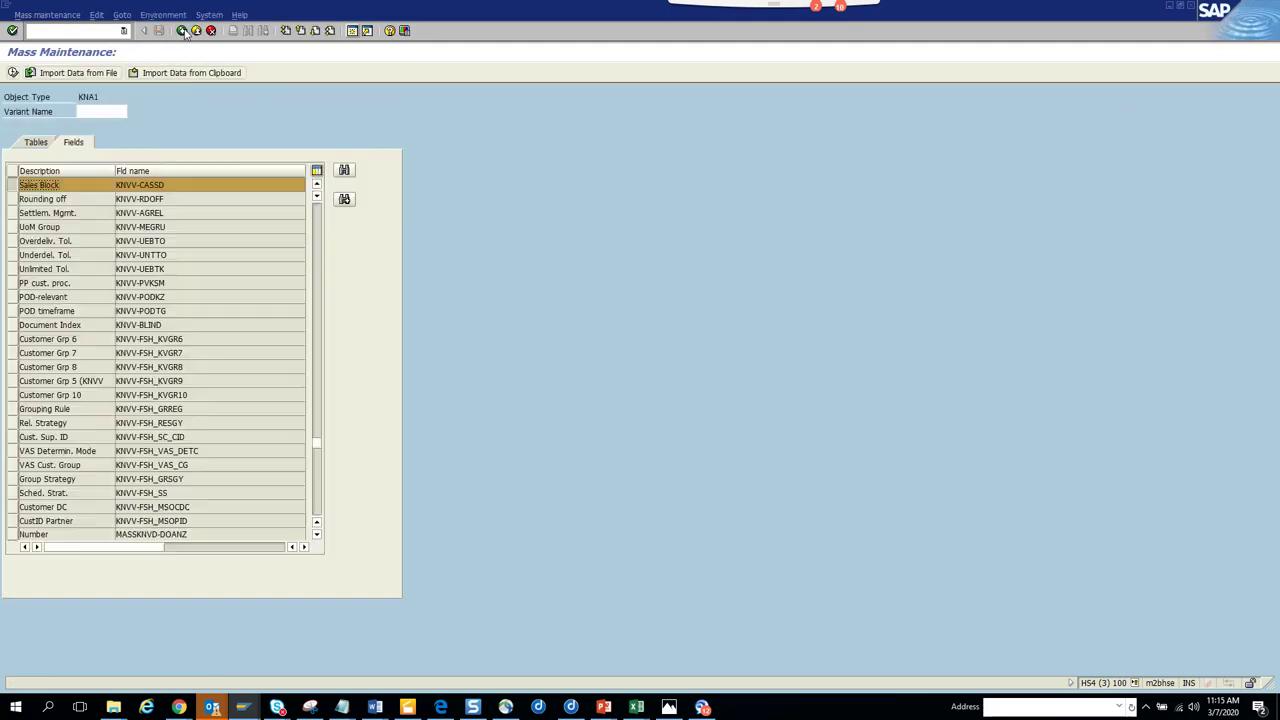
left_click(20, 185)
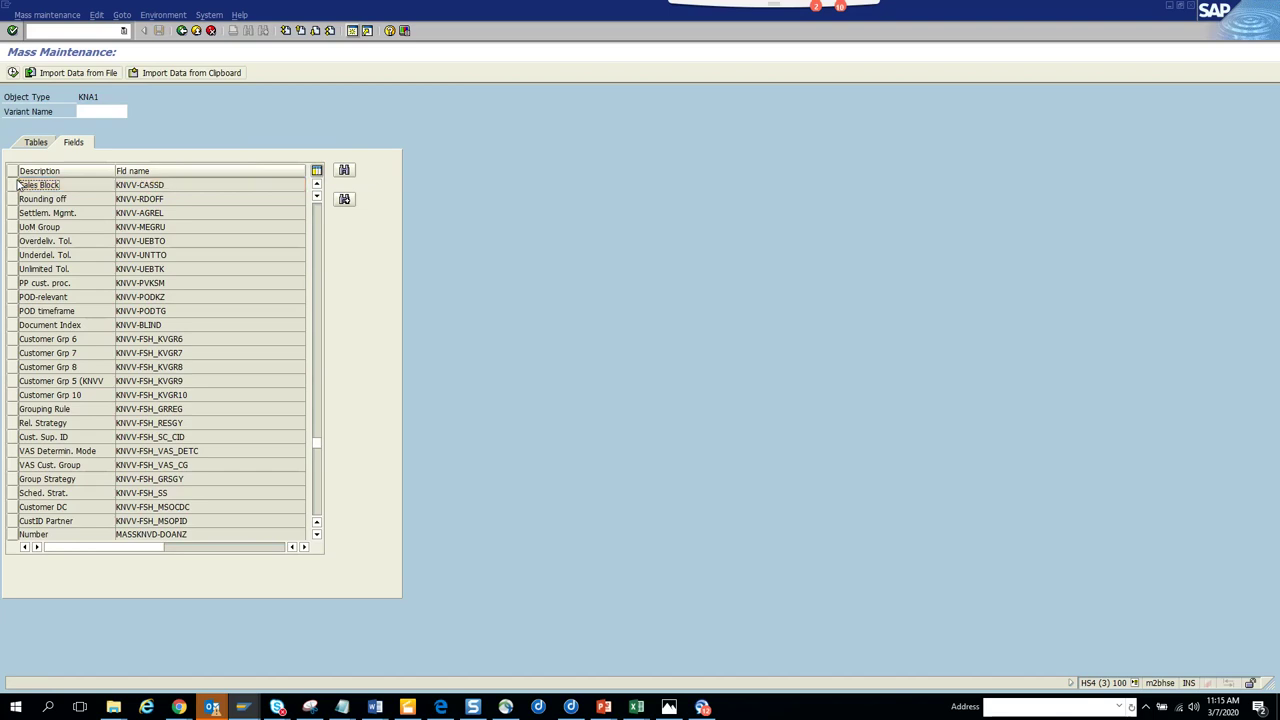
Try to search the mass maintenance field list for "currency" from the currently visible line onward
left_click(317, 186)
key("ctrl+f")
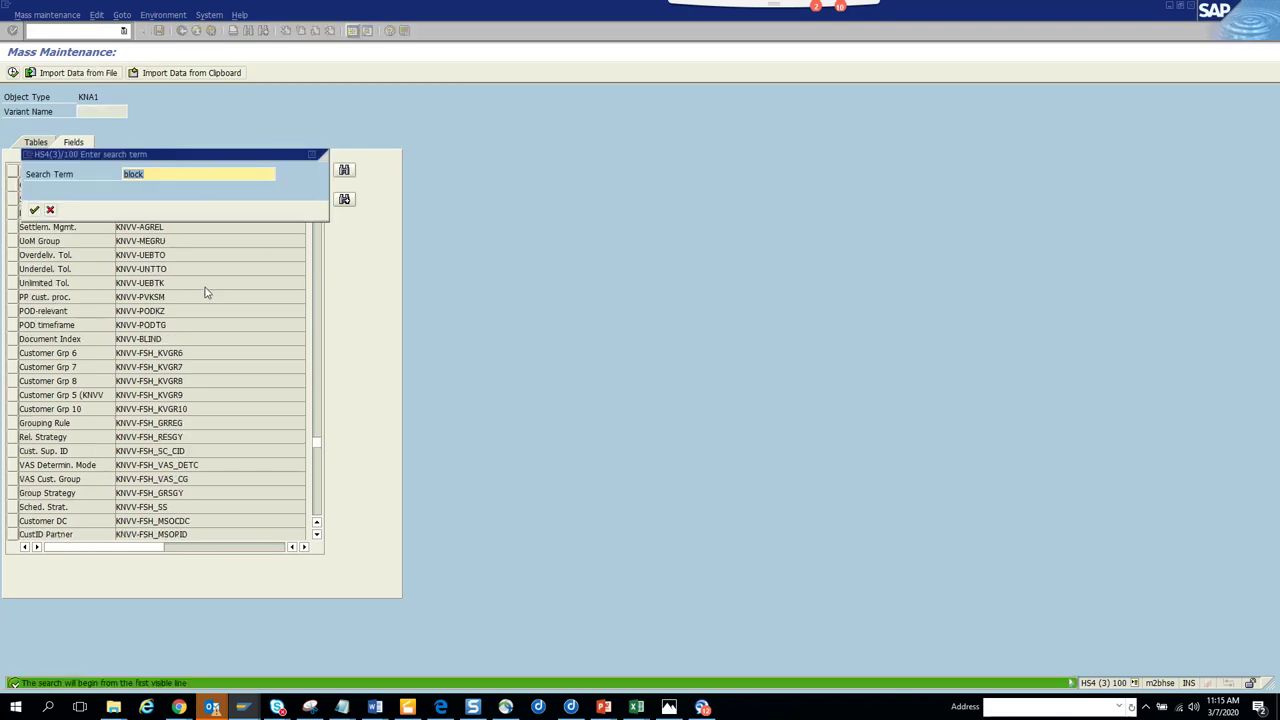
type("curre")
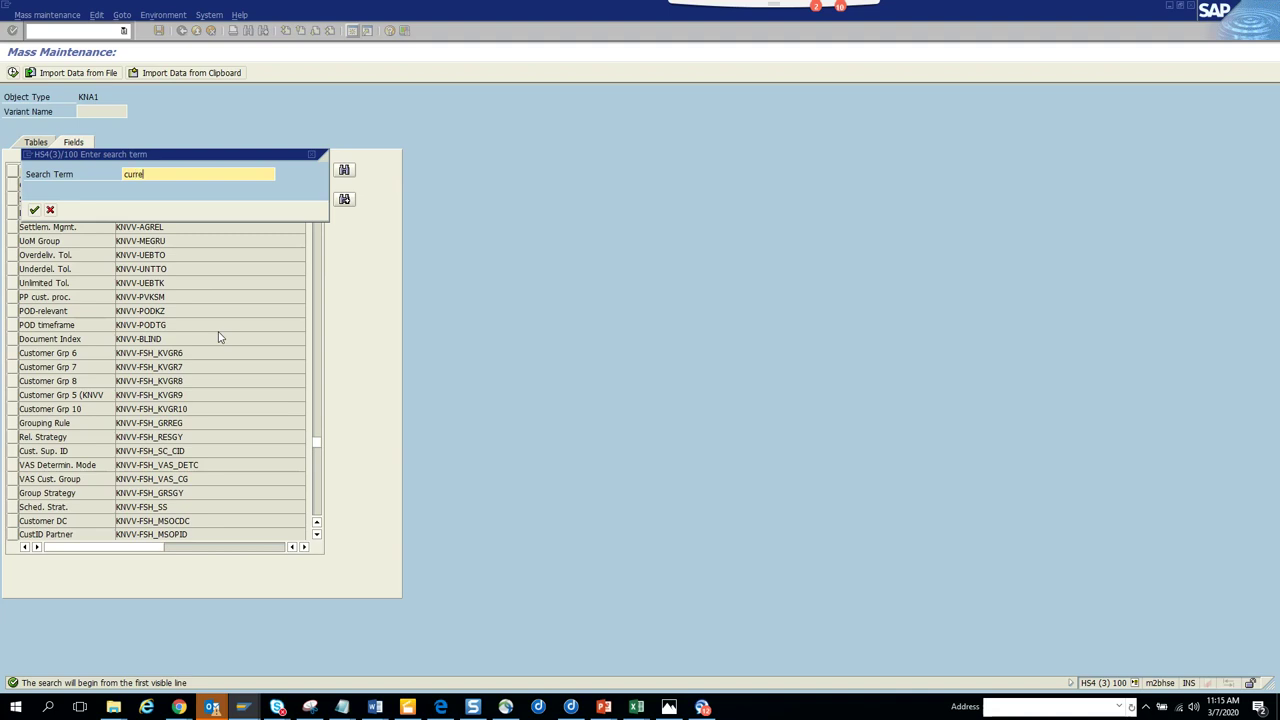
type("y")
key("Return")
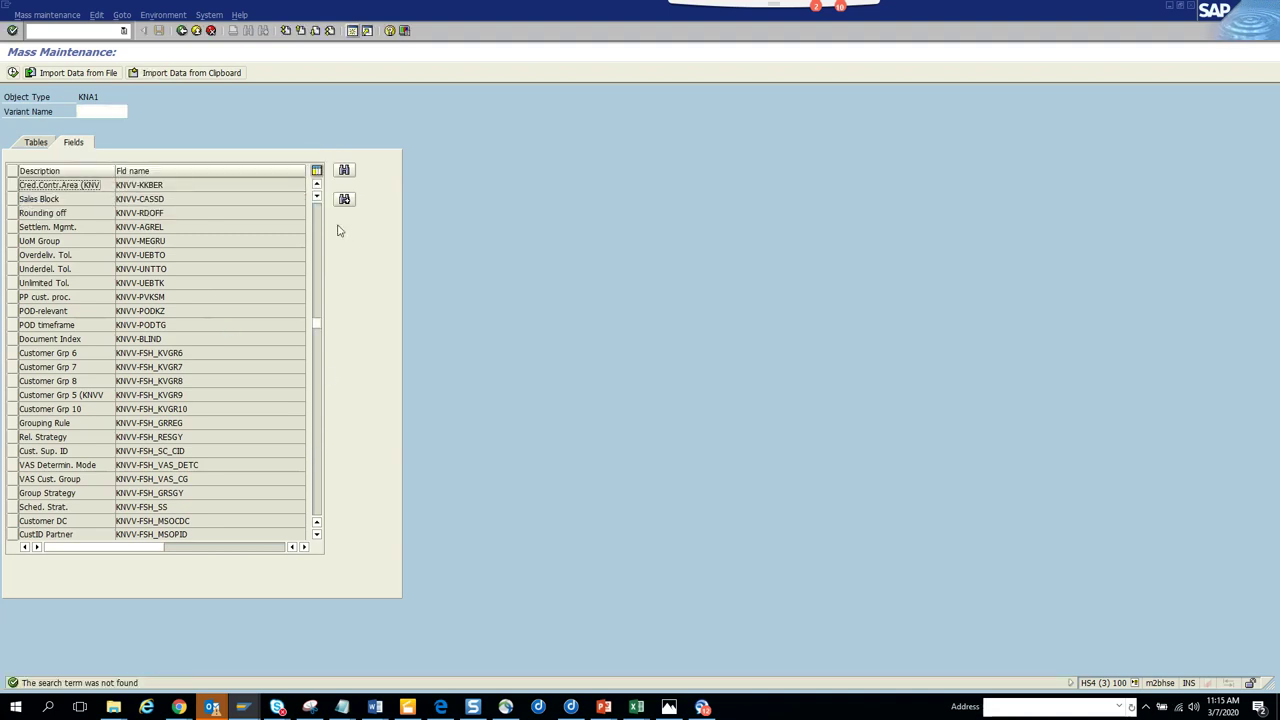
Search the field list from its beginning for "currency", continue to Currency (KNVV-WAERS) and select it as the field to change
left_click(344, 170)
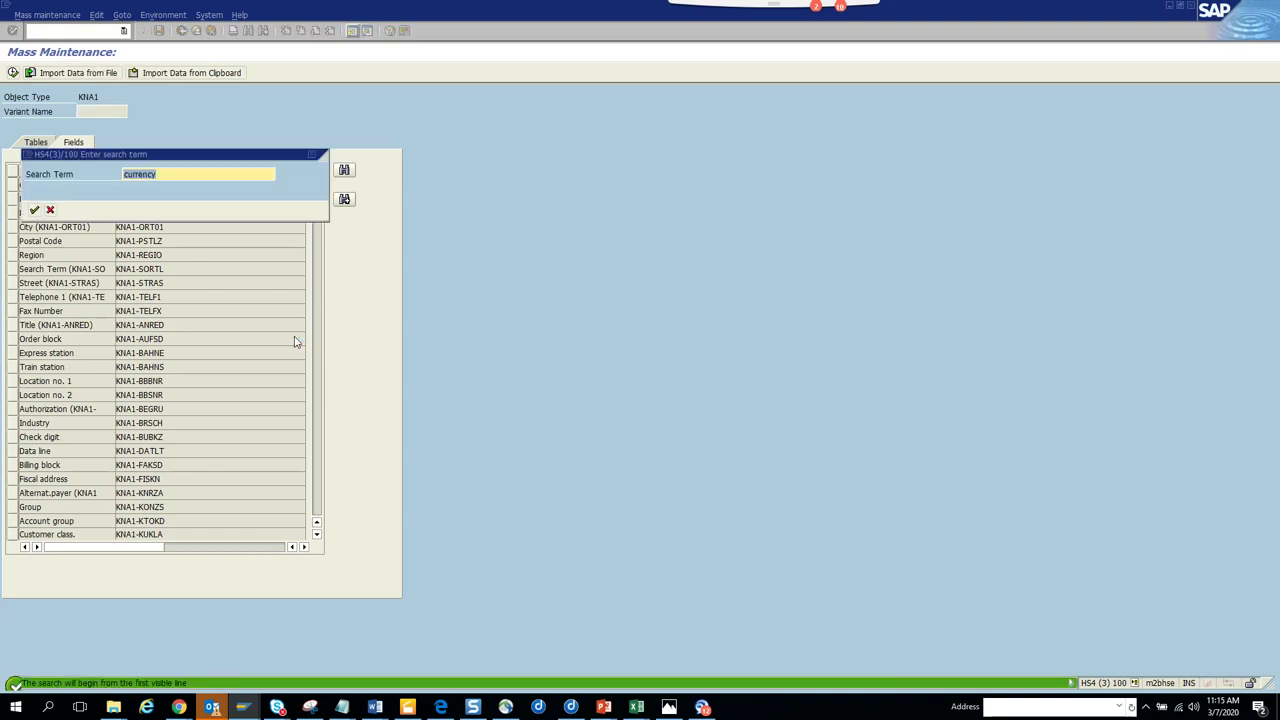
type("currency")
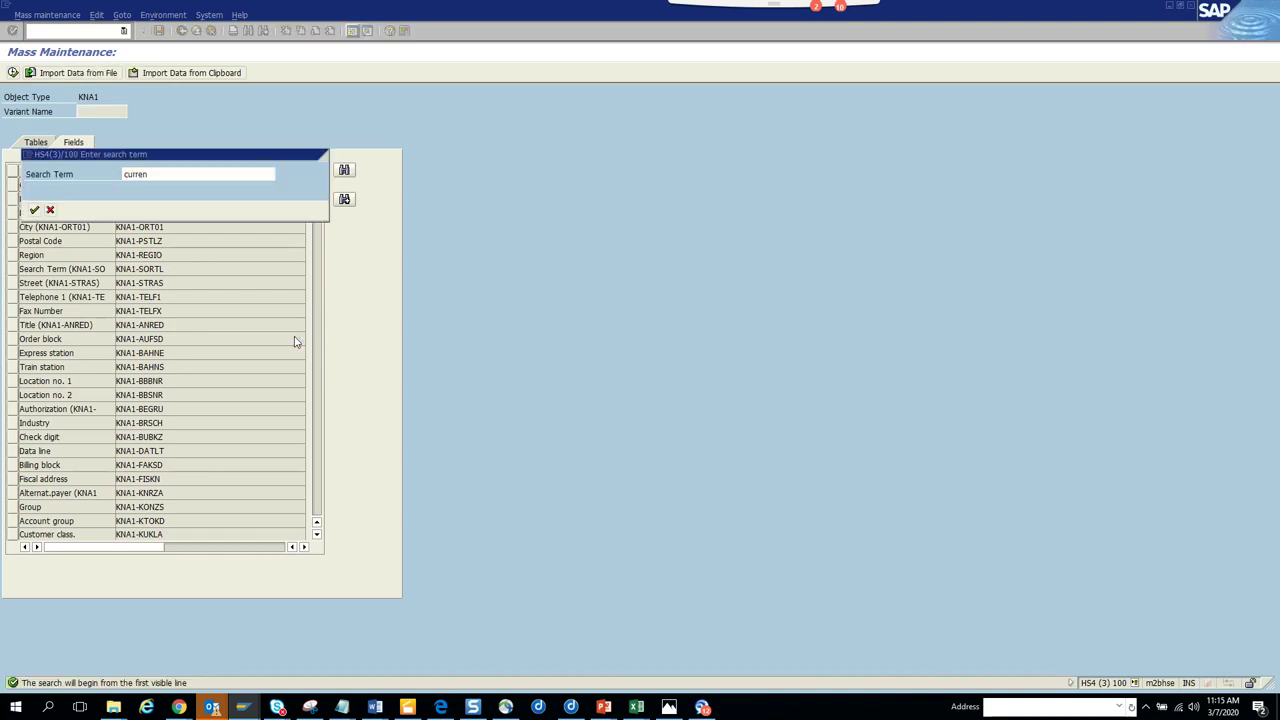
key("Return")
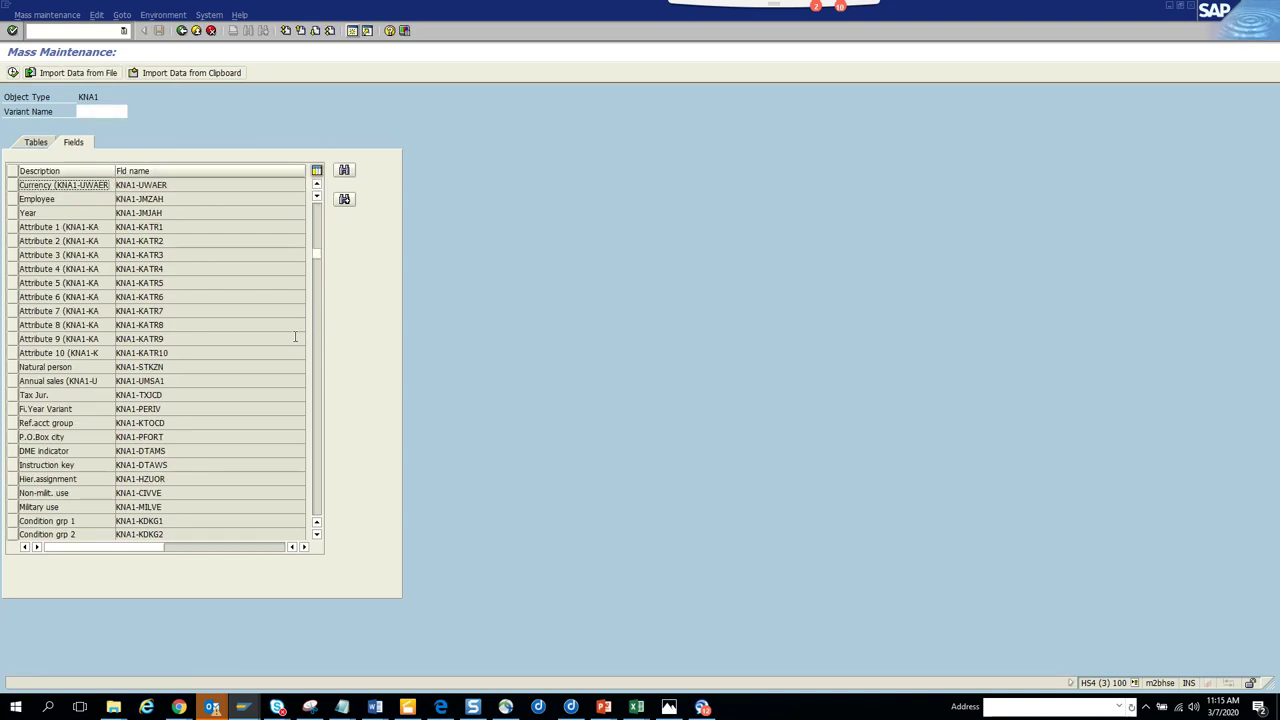
left_click(344, 200)
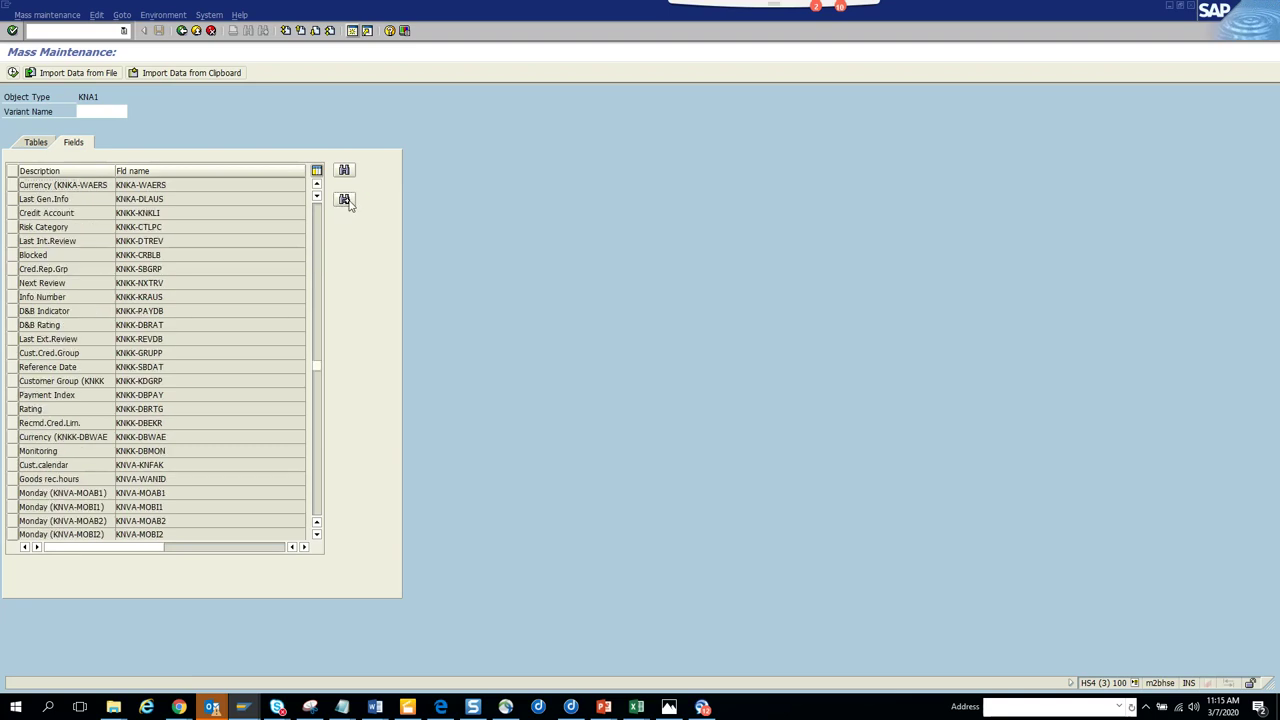
left_click(344, 200)
left_click(344, 200)
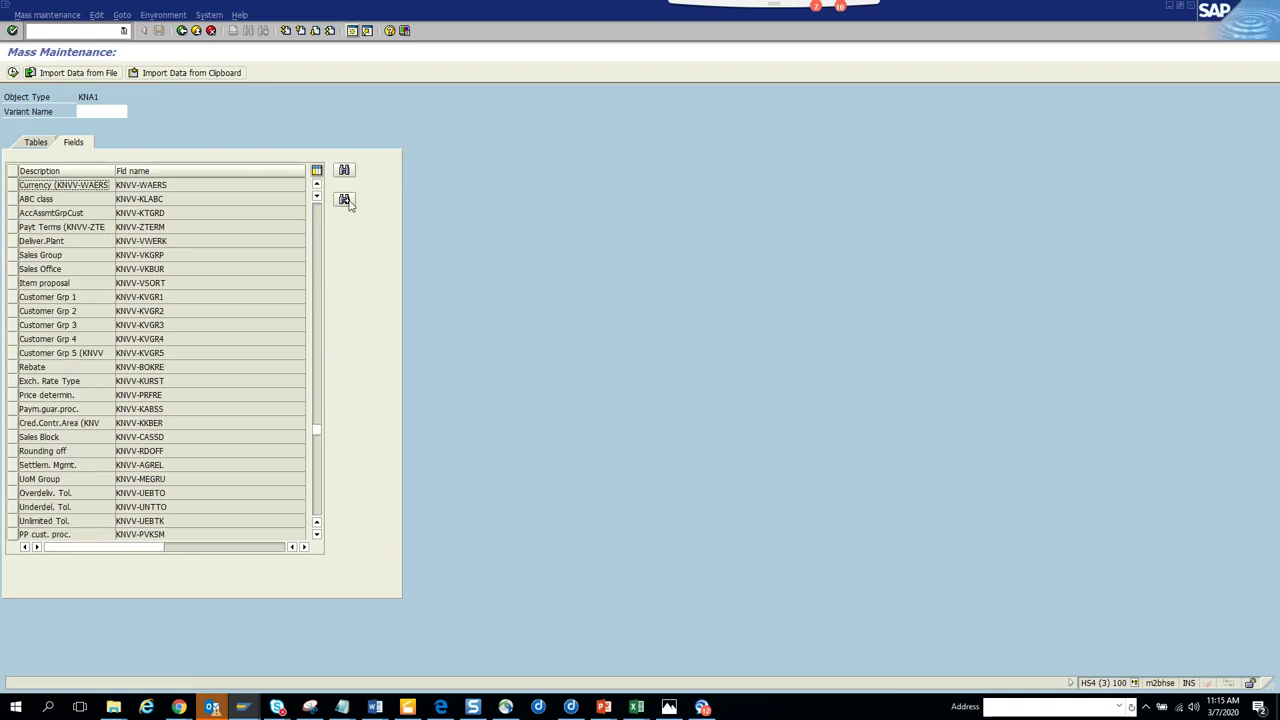
left_click(12, 185)
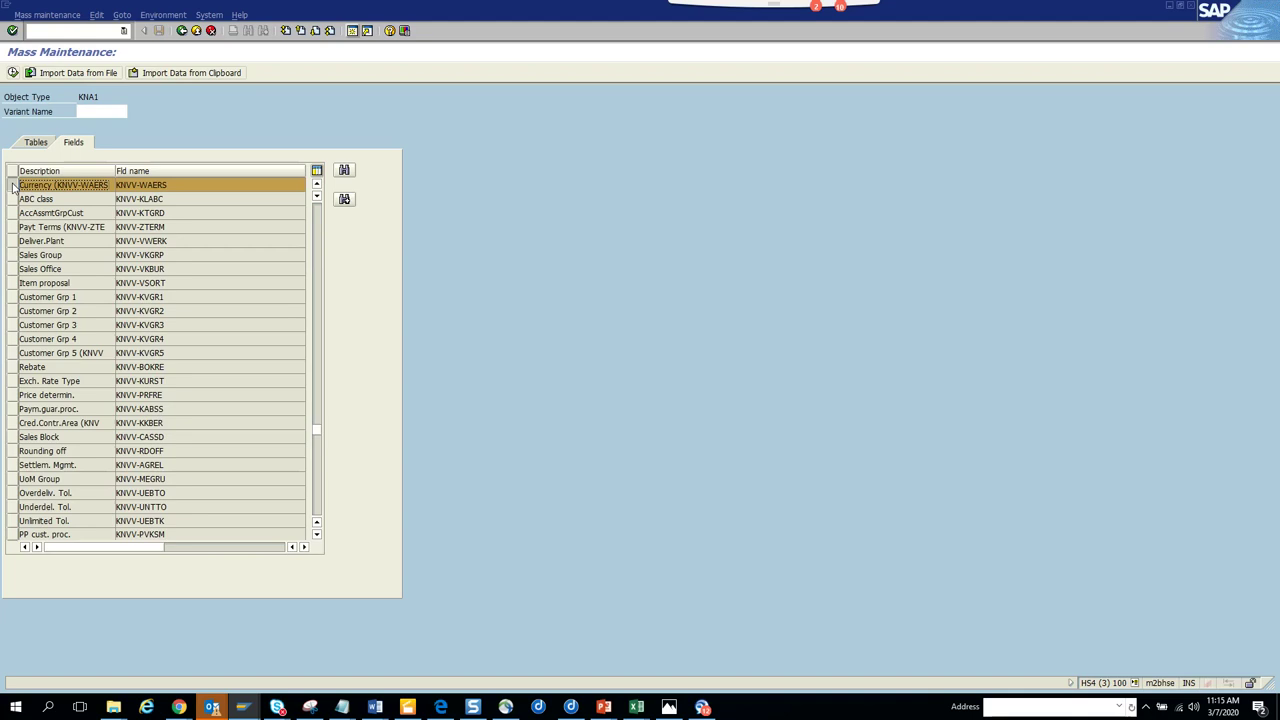
Execute to the record restrictions, paste the copied customers as the Customer restriction and load their sales data for the currency change
left_click(13, 73)
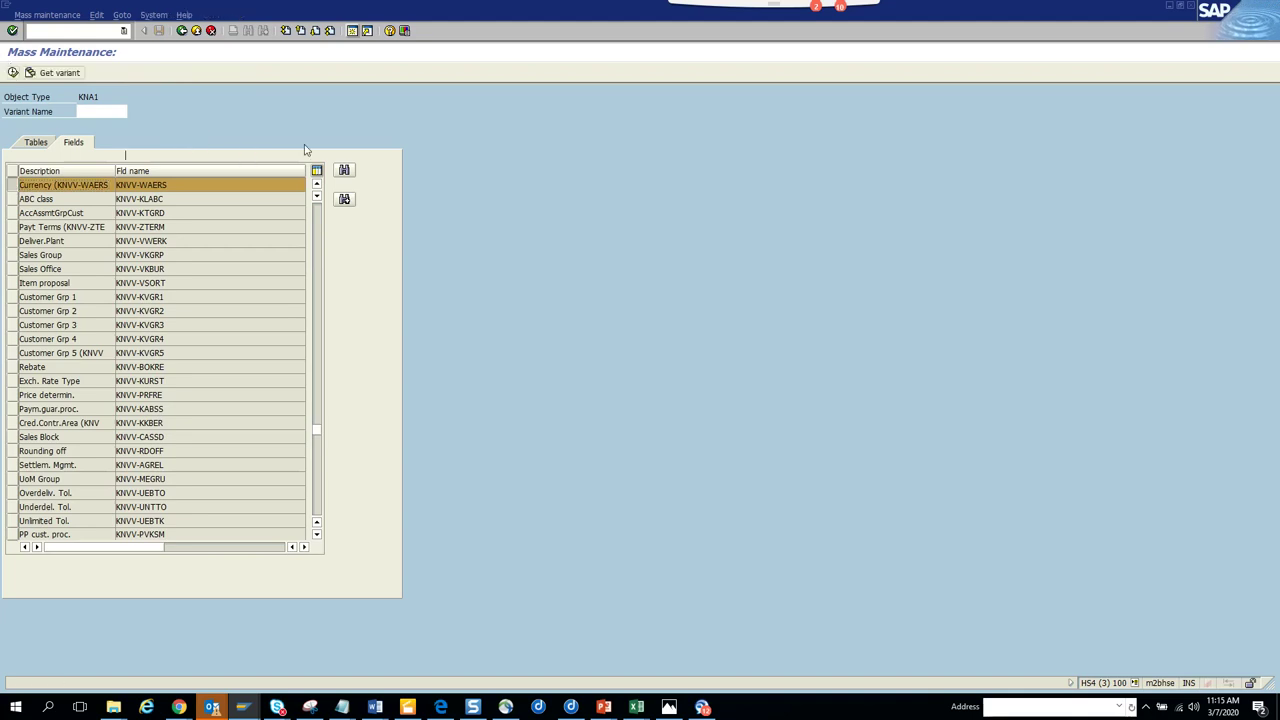
left_click(348, 156)
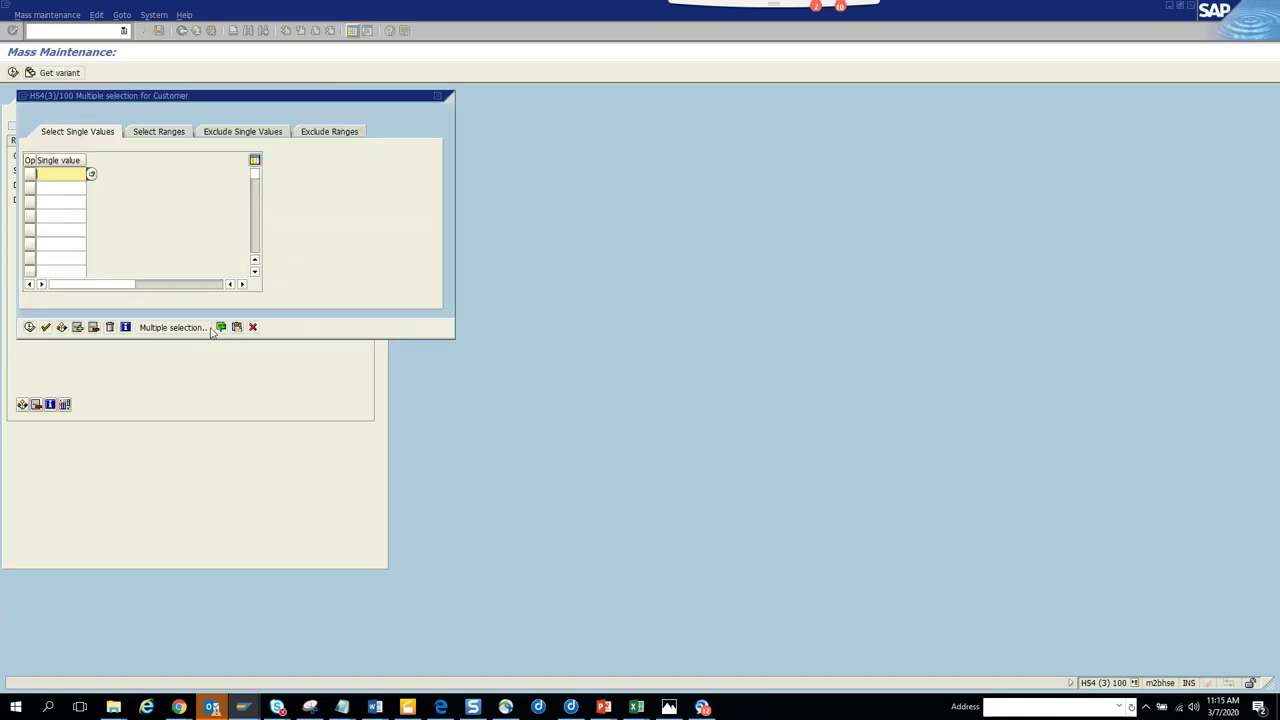
left_click(236, 328)
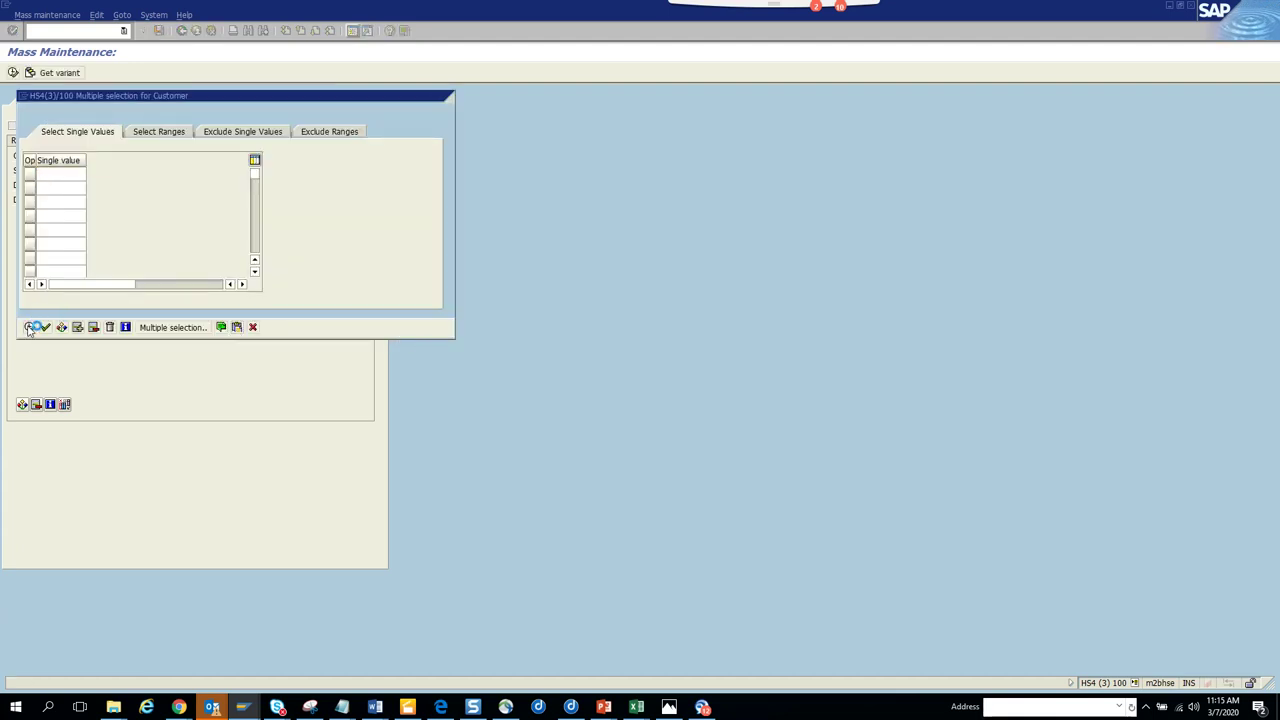
left_click(30, 328)
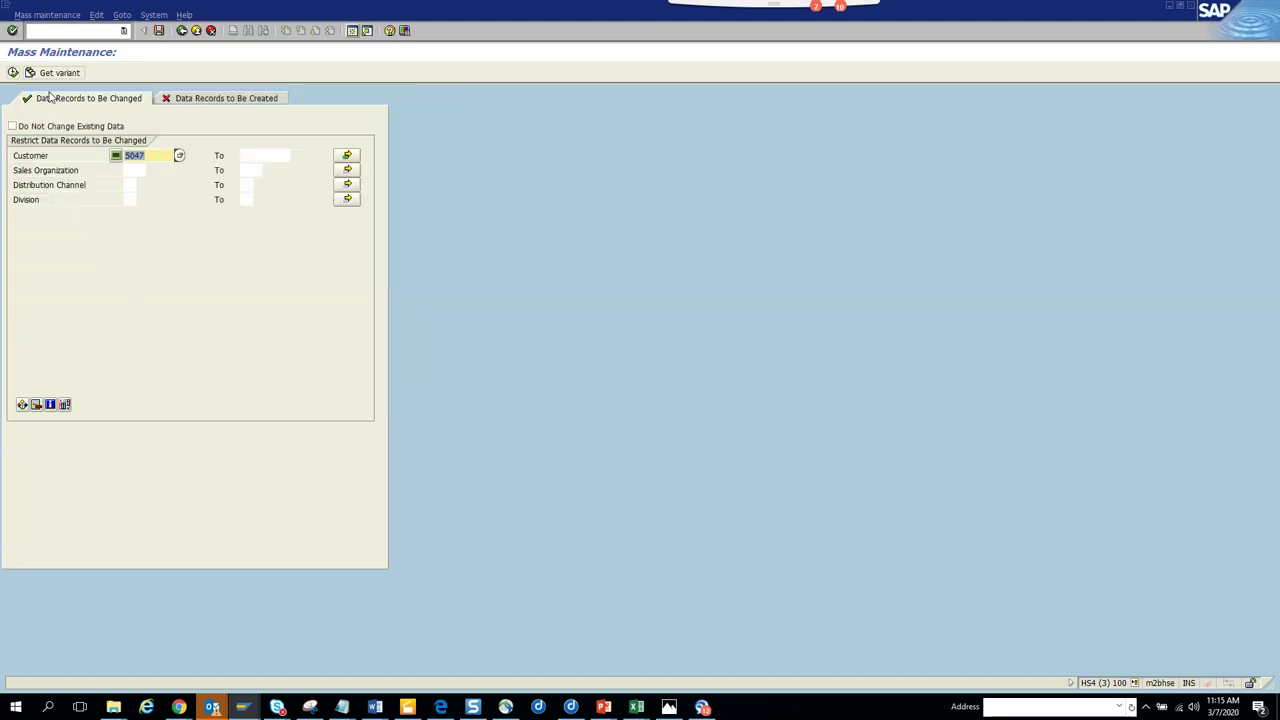
left_click(13, 72)
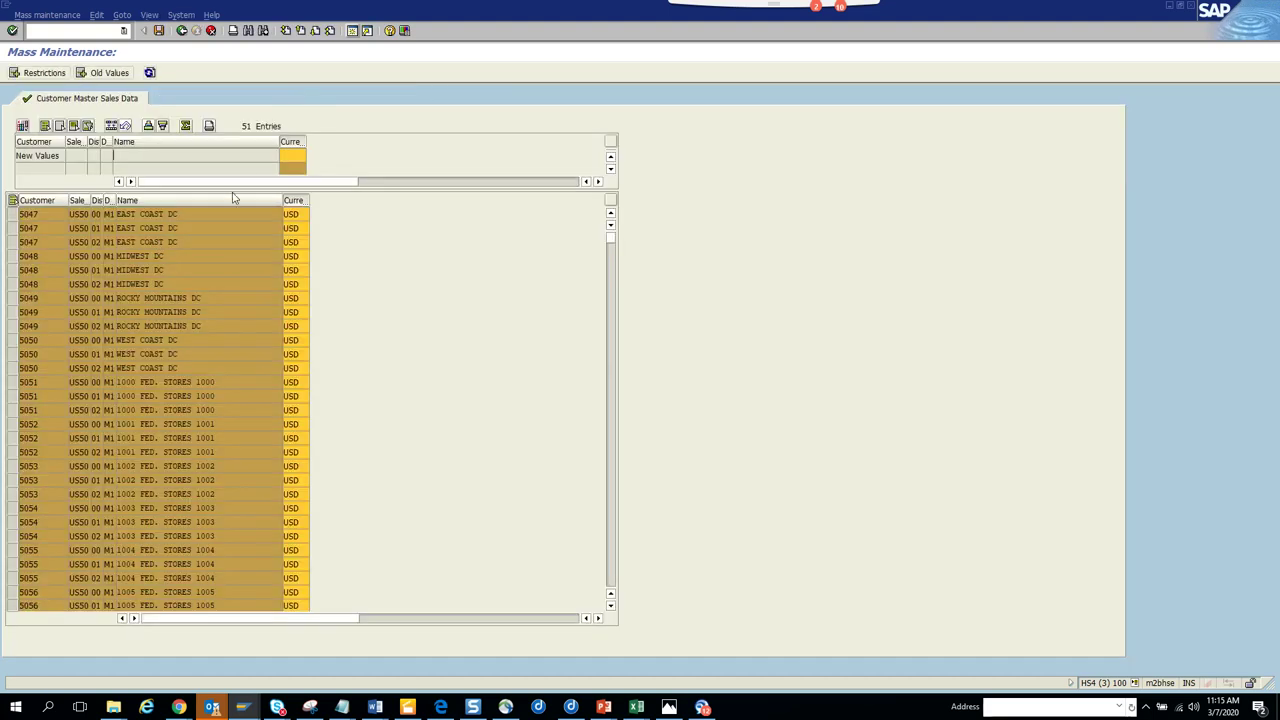
Enter a new Currency value for the mass change and carry it over to the loaded sales data records
left_click(294, 157)
left_click(124, 125)
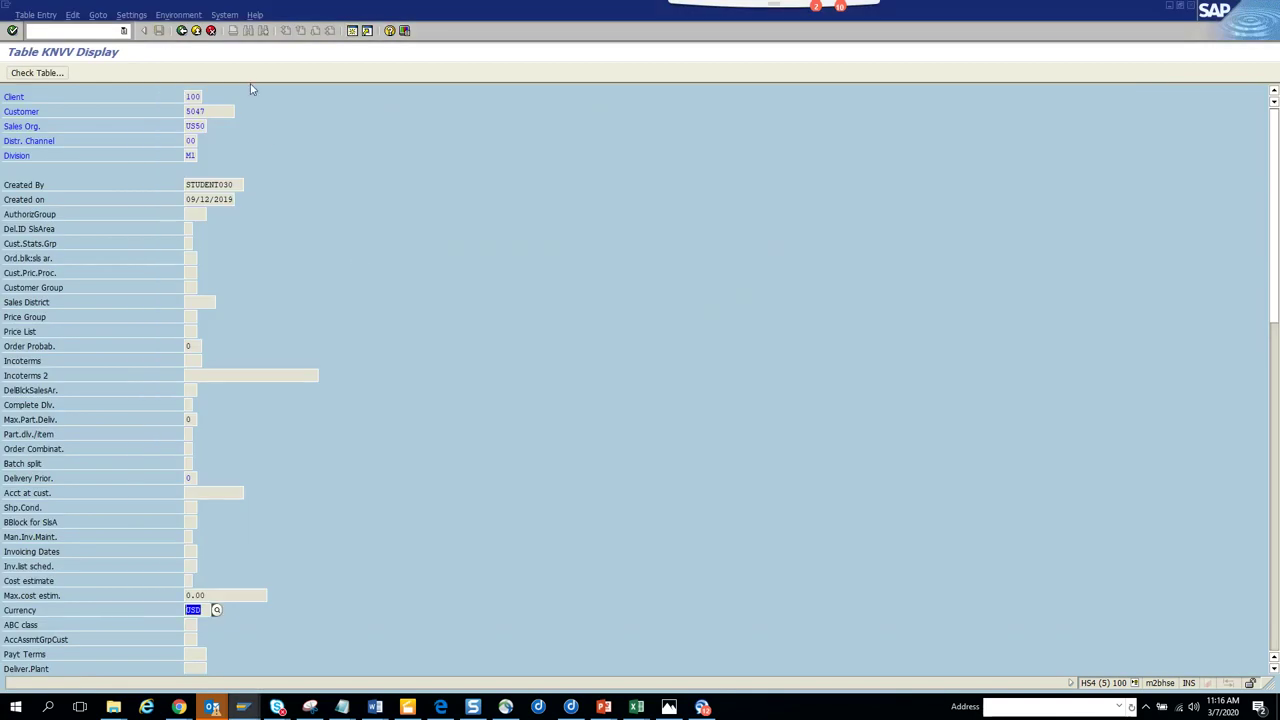
In the Data Browser session, leave the KNVV record display, search the column selection for "curr" and add Currency (WAERS) to the output columns
left_click(182, 31)
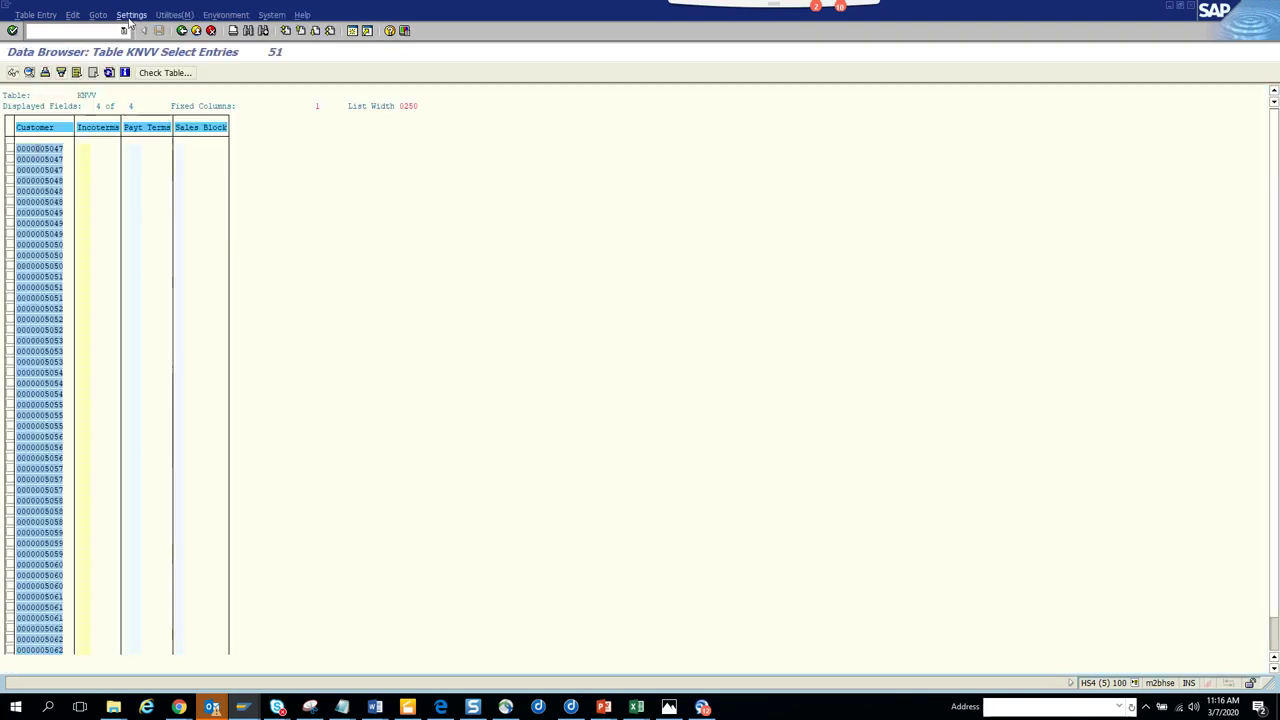
left_click(130, 15)
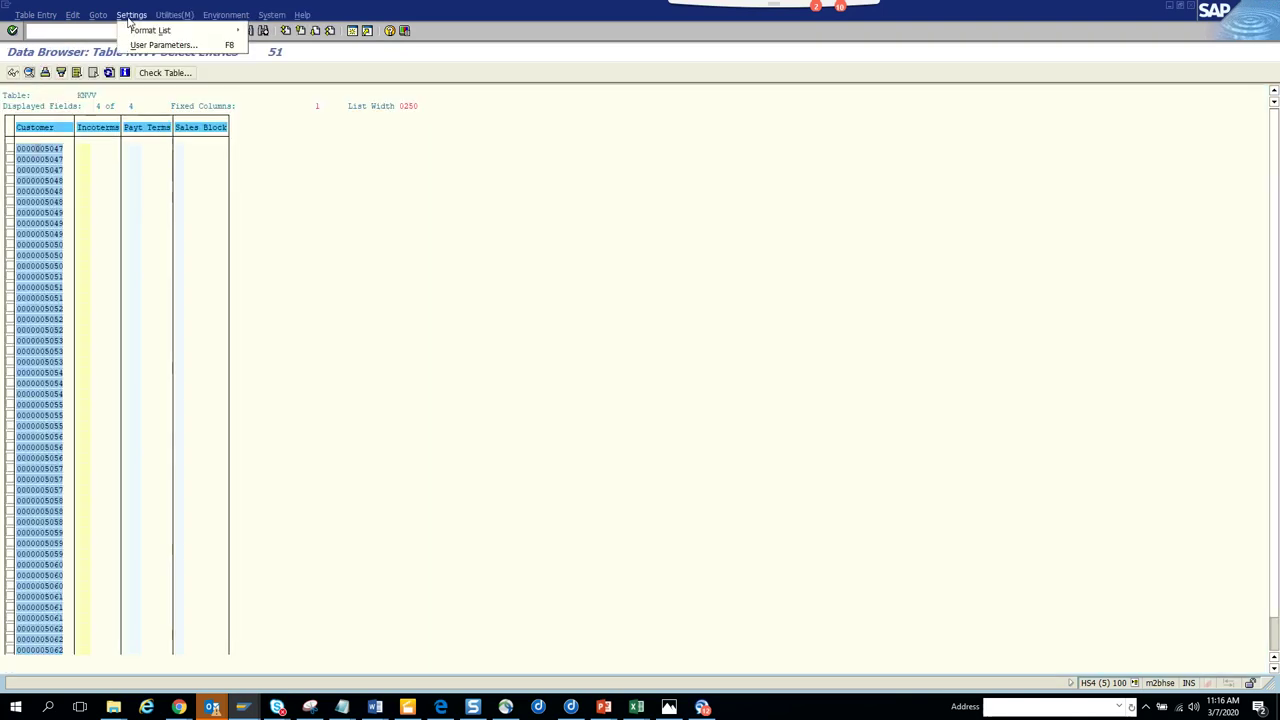
mouse_move(200, 31)
left_click(279, 46)
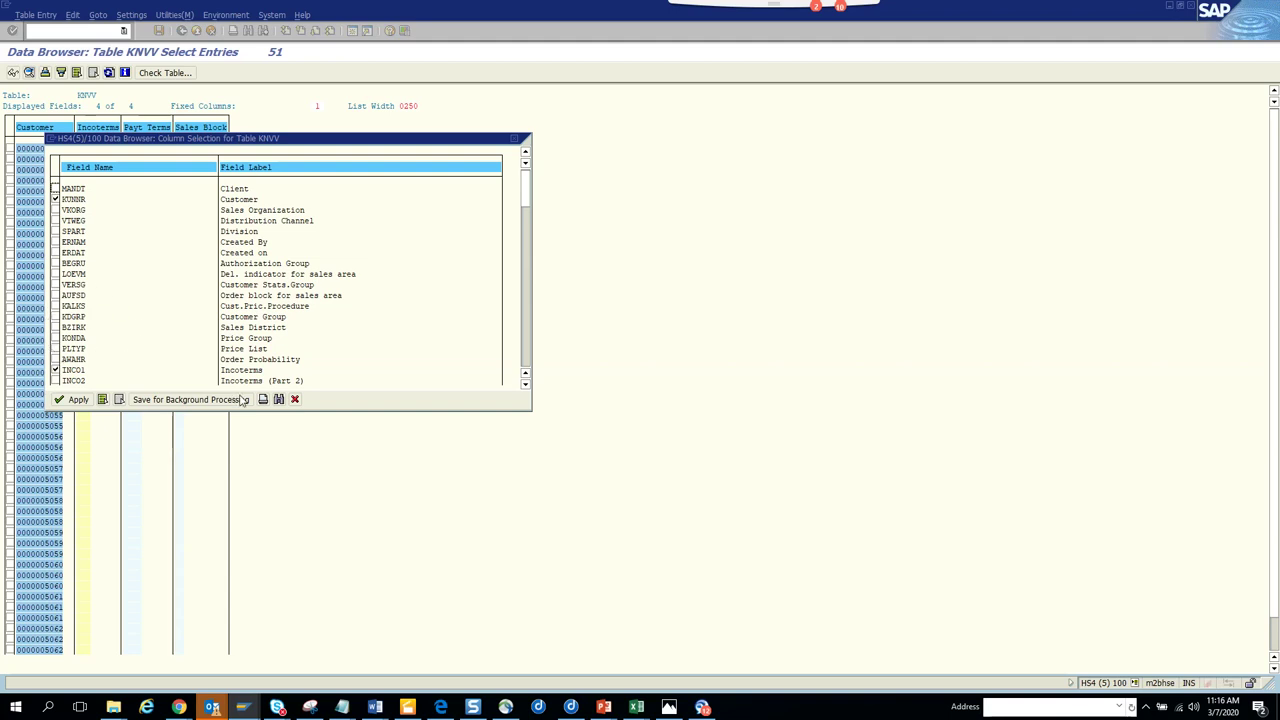
left_click(278, 399)
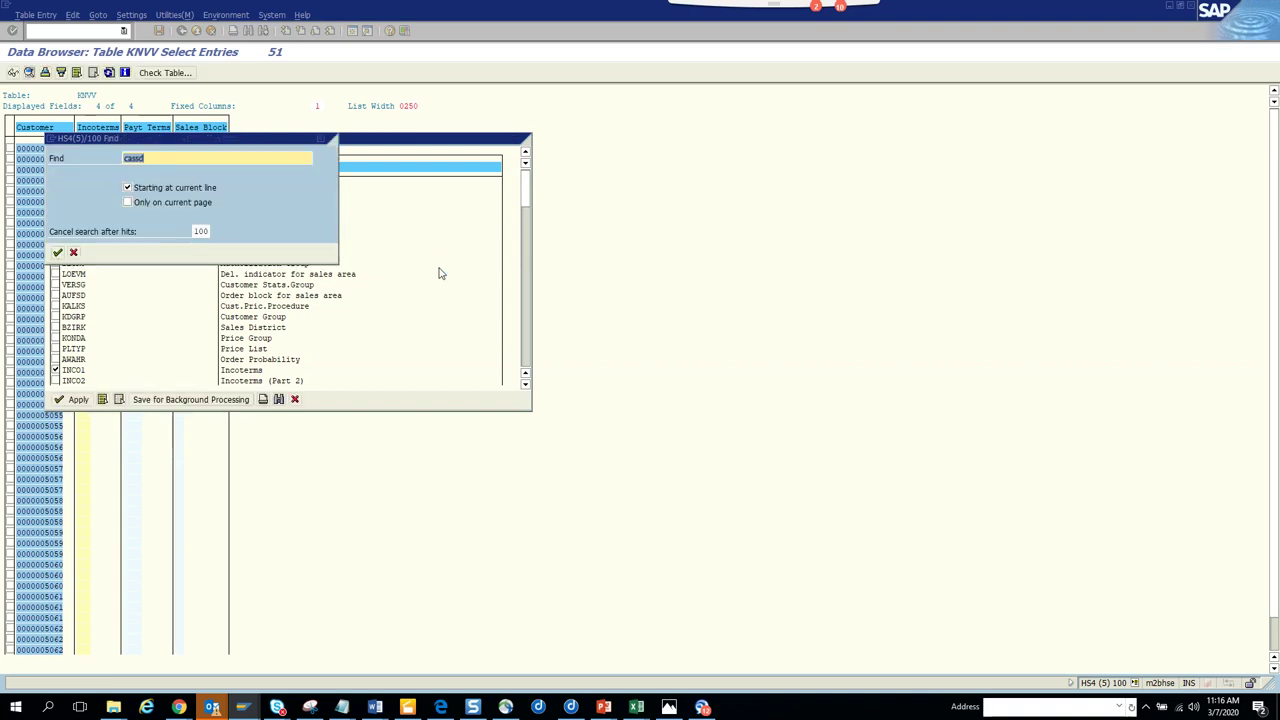
type("curr")
key("Return")
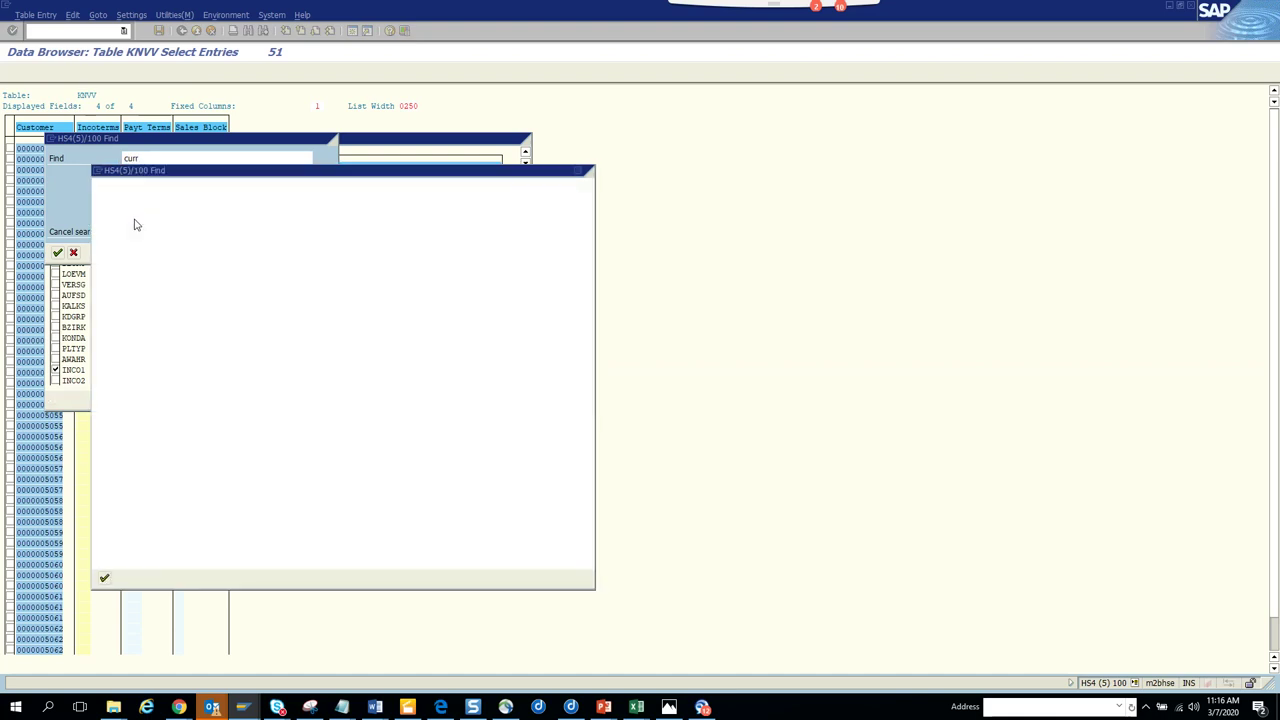
double_click(120, 210)
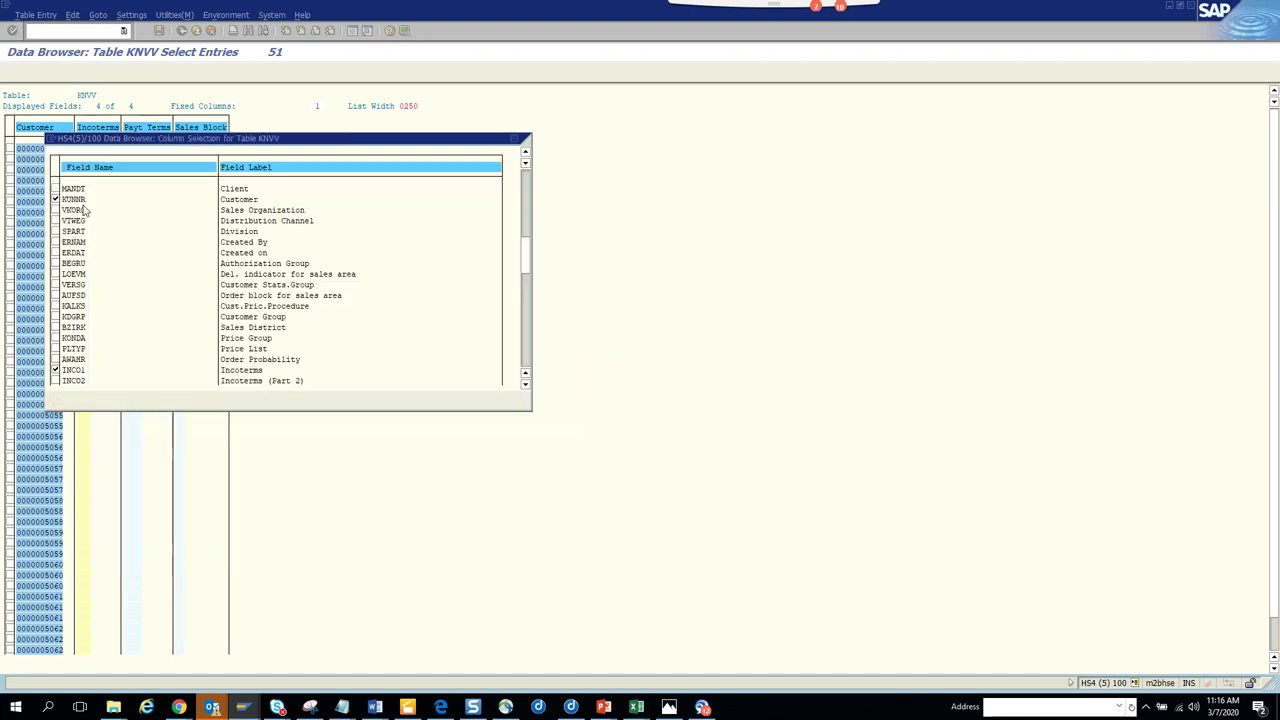
left_click(55, 188)
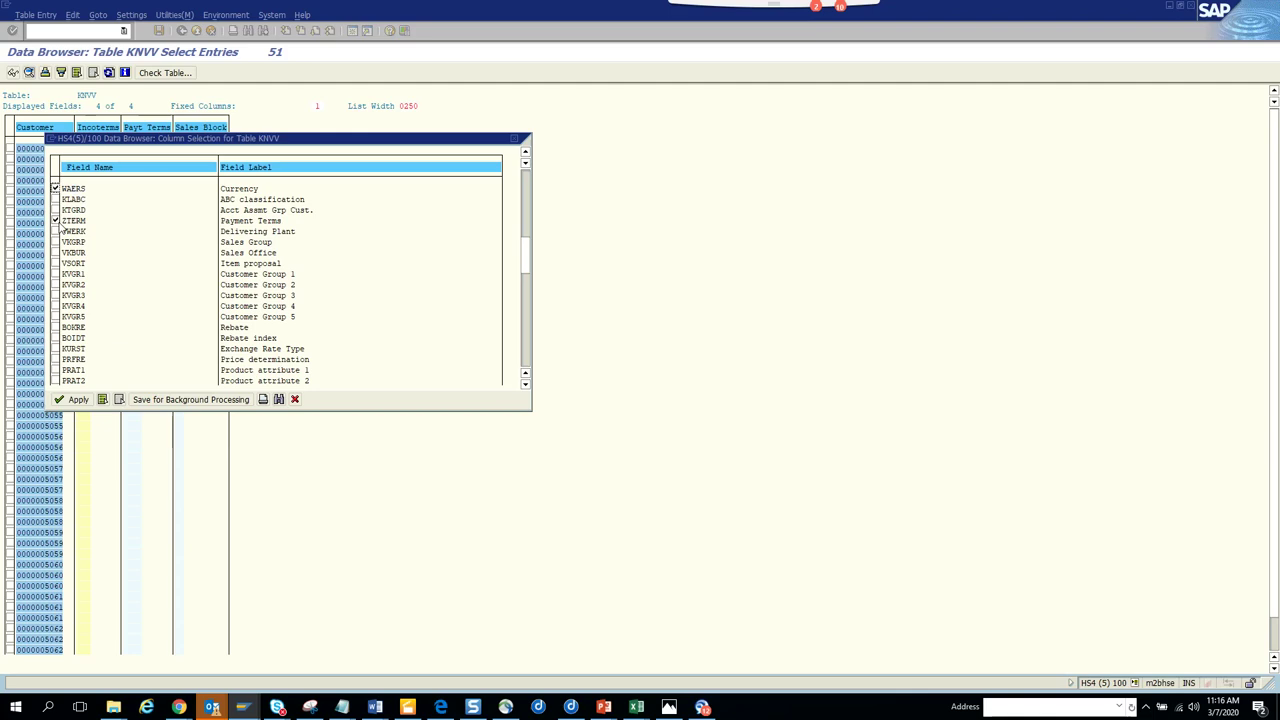
left_click(72, 399)
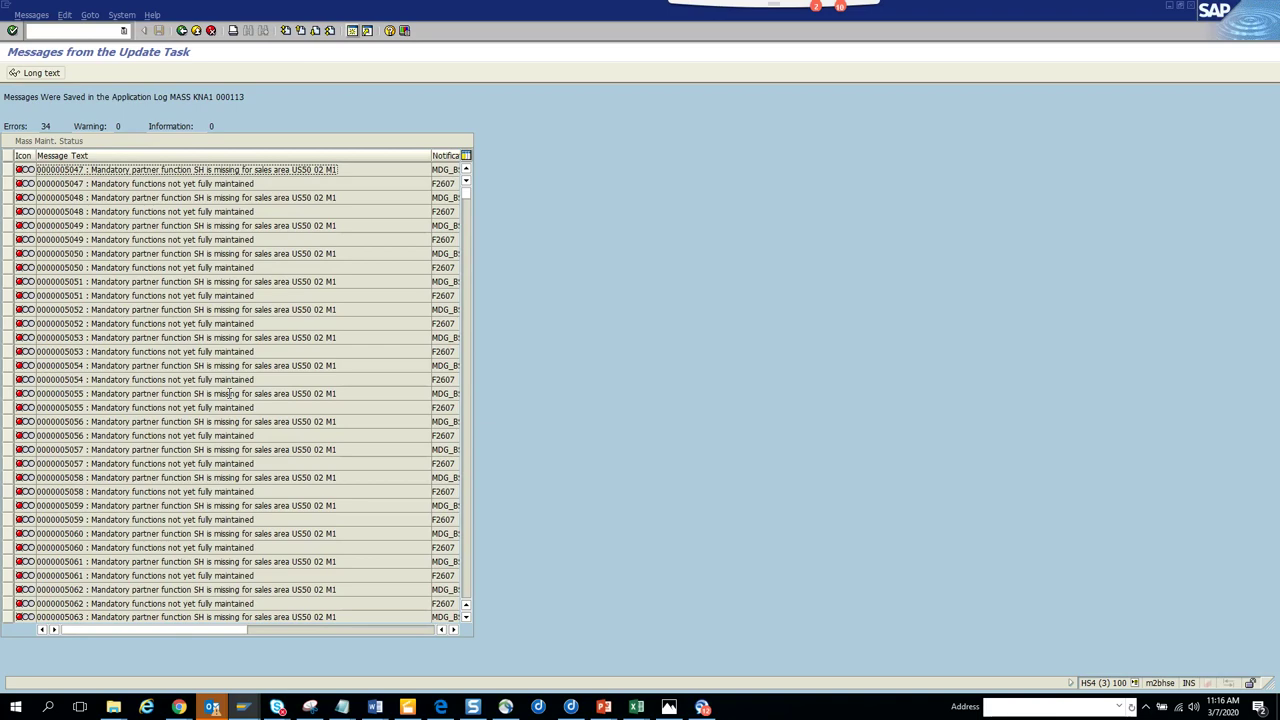
Leave the currency change's update messages and go back through mass maintenance to the list of customer master tables
key("F3")
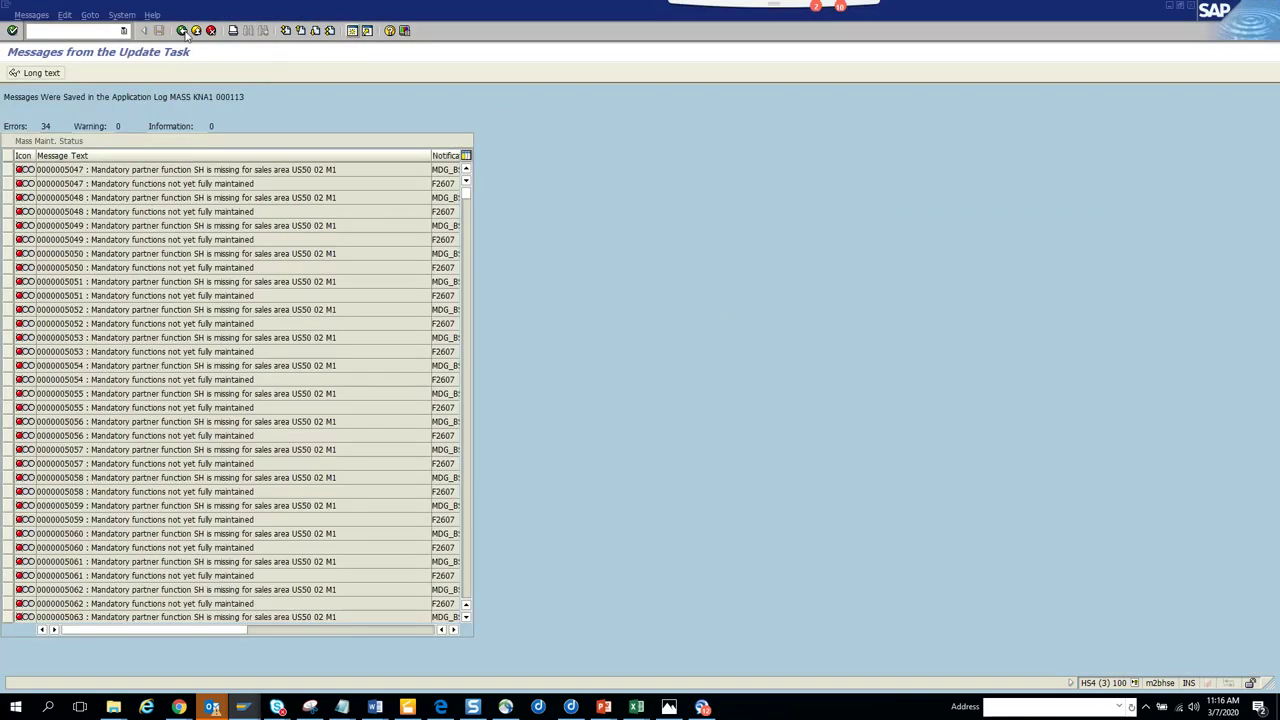
left_click(183, 31)
left_click(183, 31)
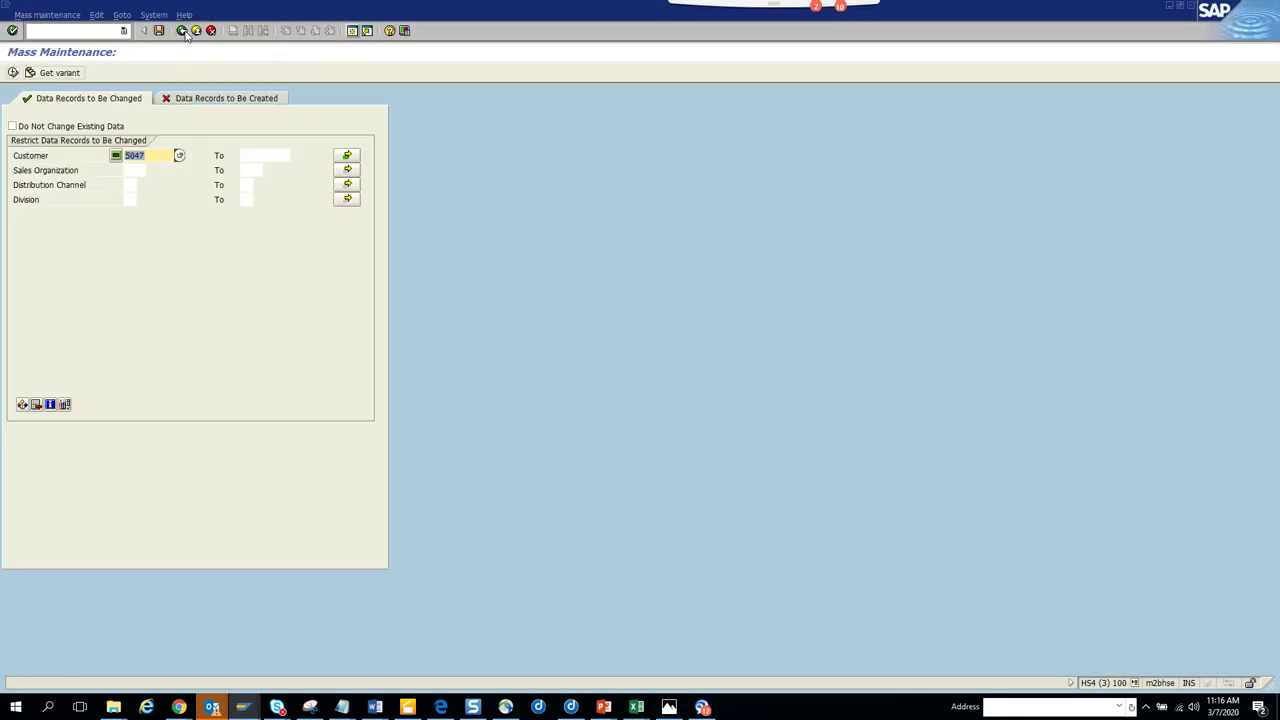
left_click(183, 31)
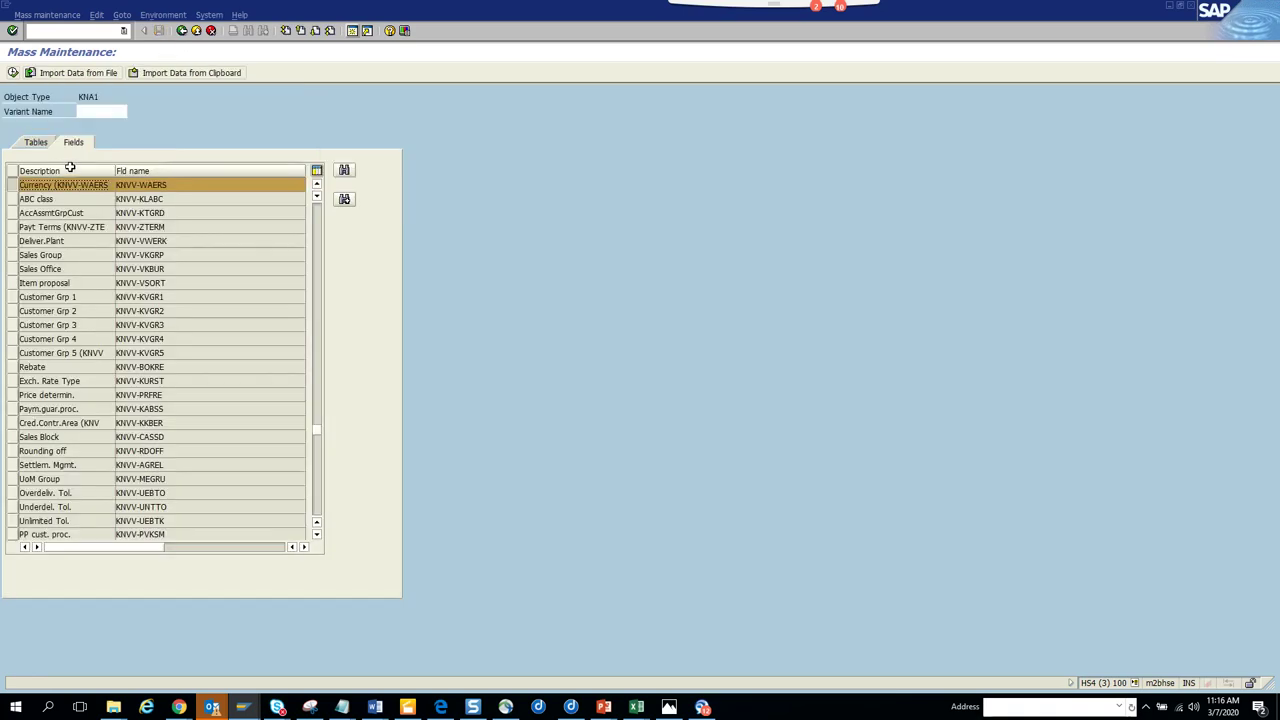
left_click(30, 381)
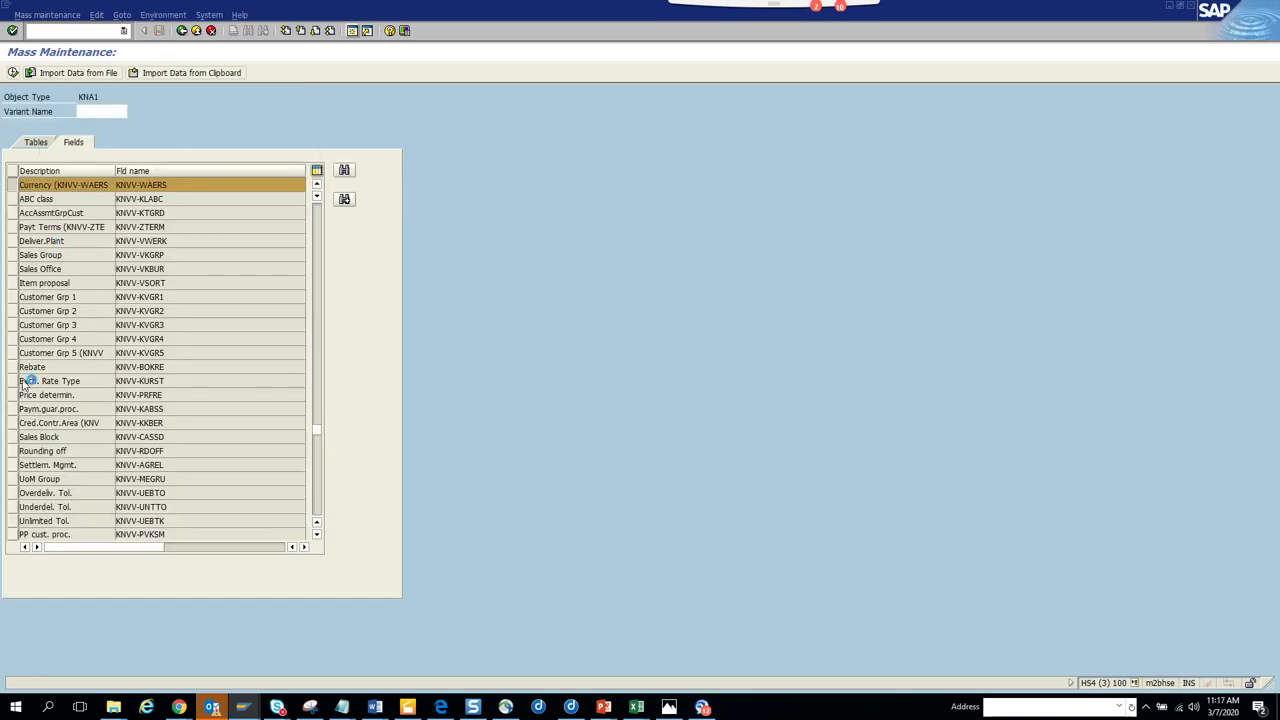
left_click(63, 322)
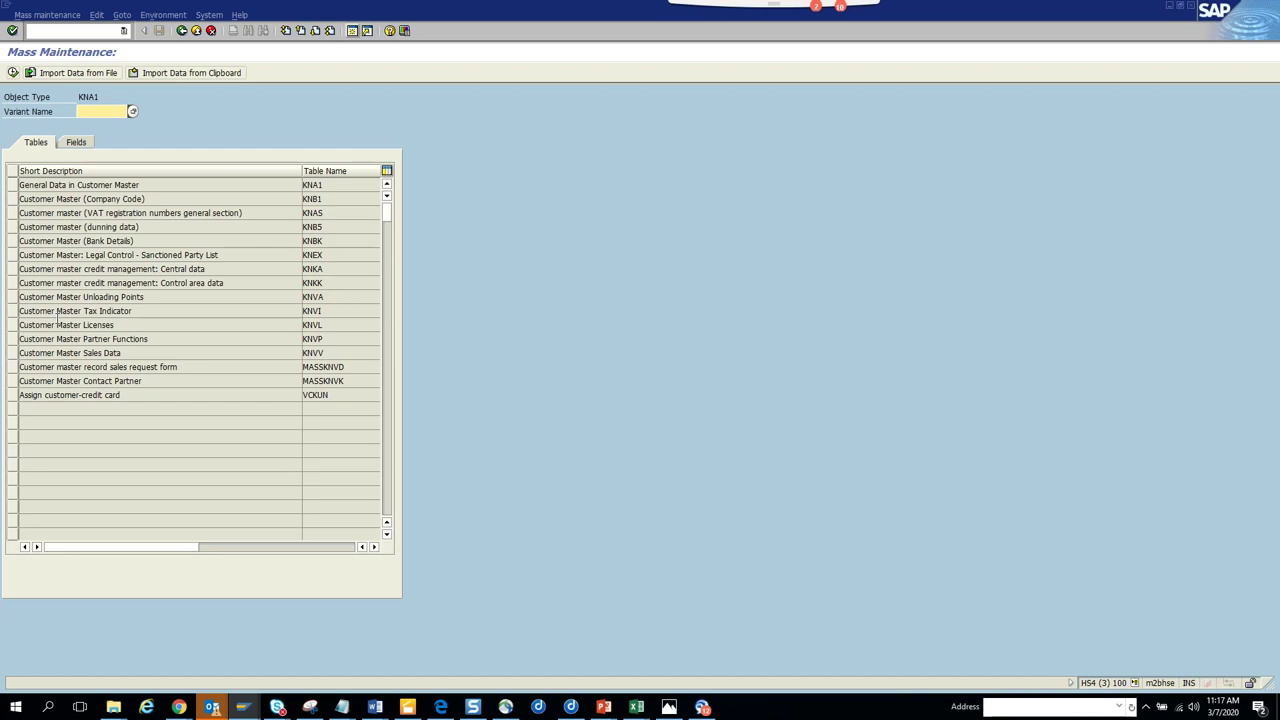
key("alt+Tab")
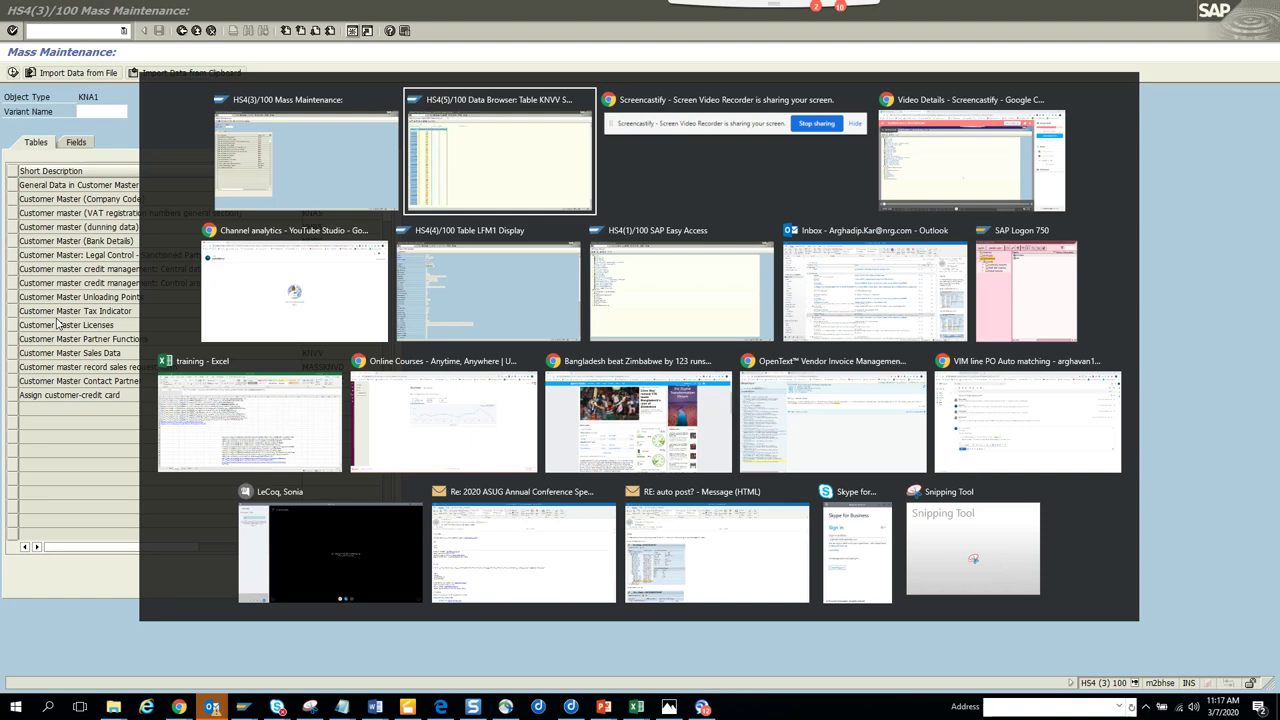
key("Escape")
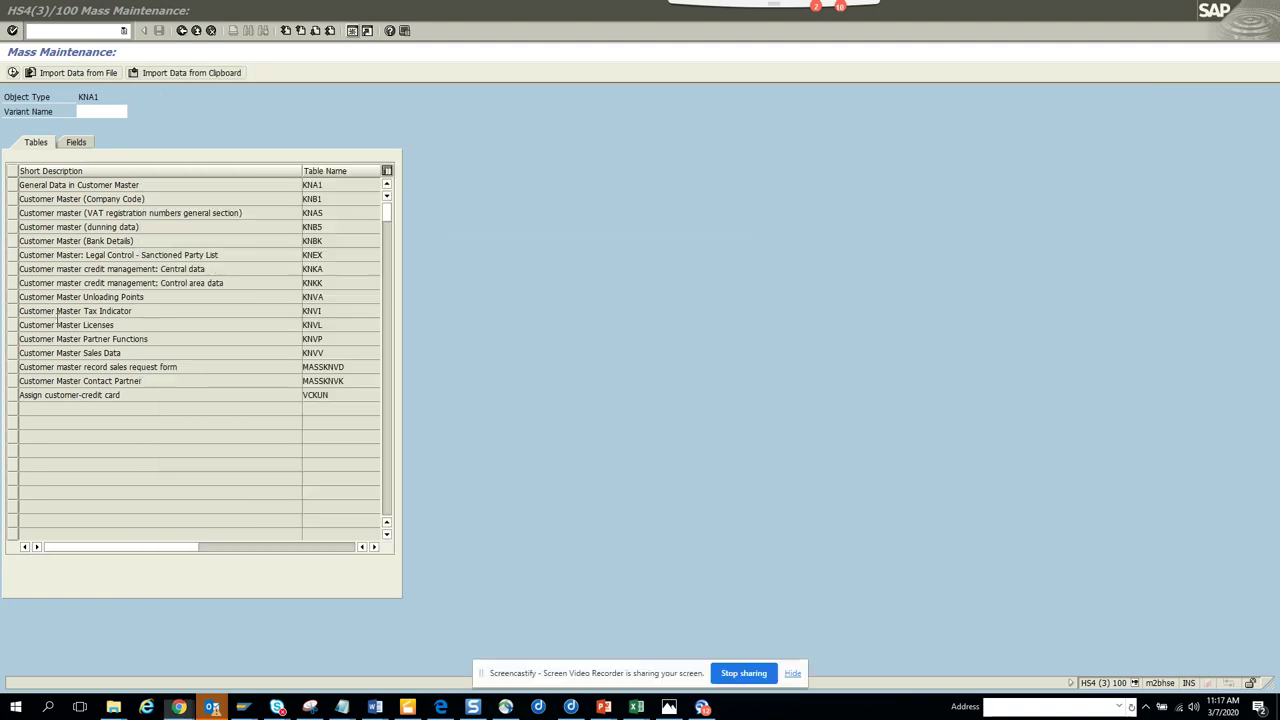